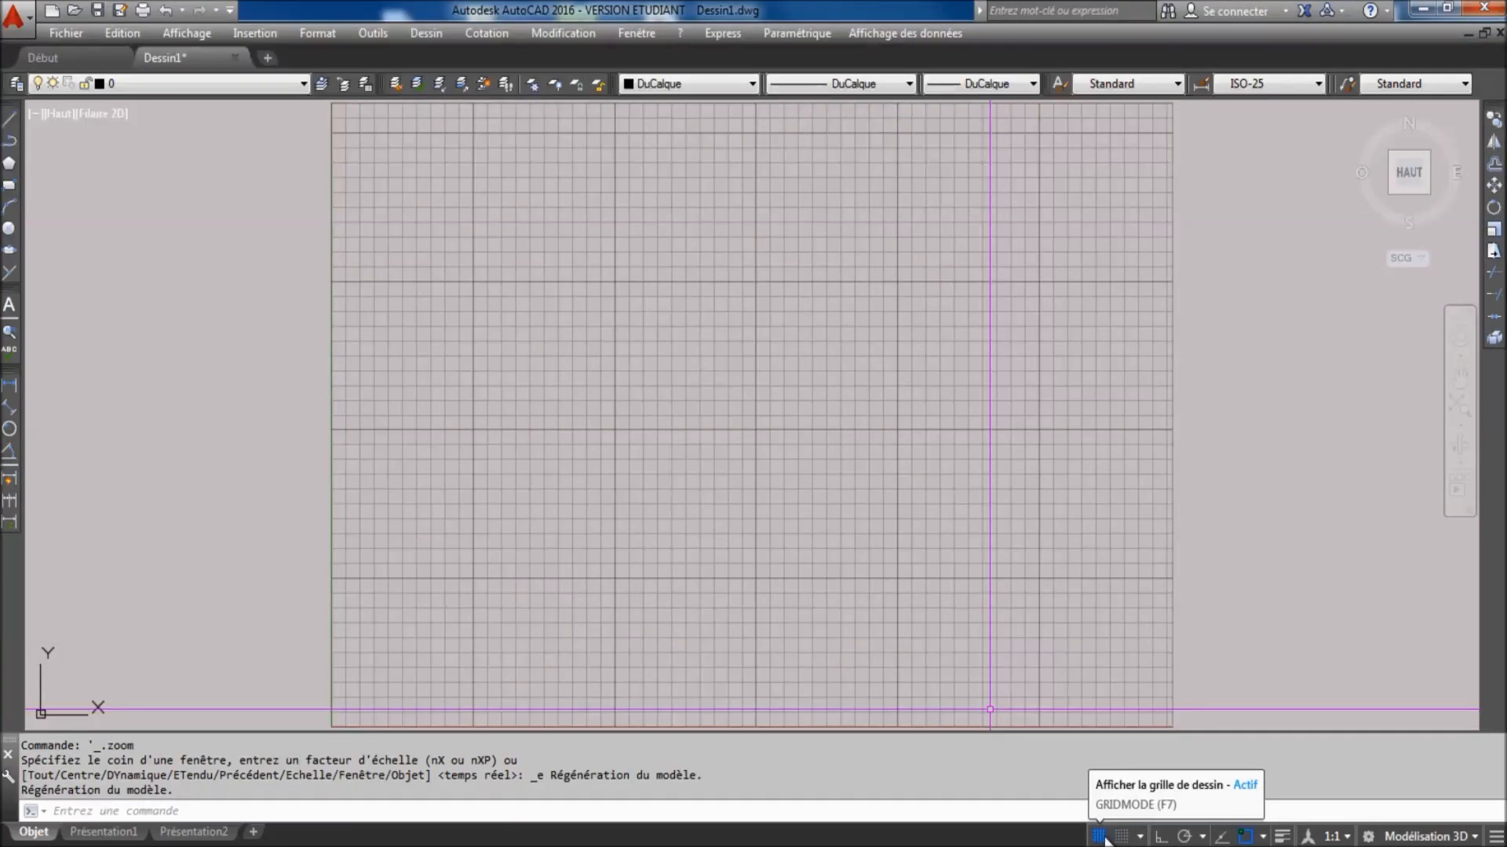
In the grid settings, enable grid snap and set a major grid line every 5 lines
right_click(1101, 838)
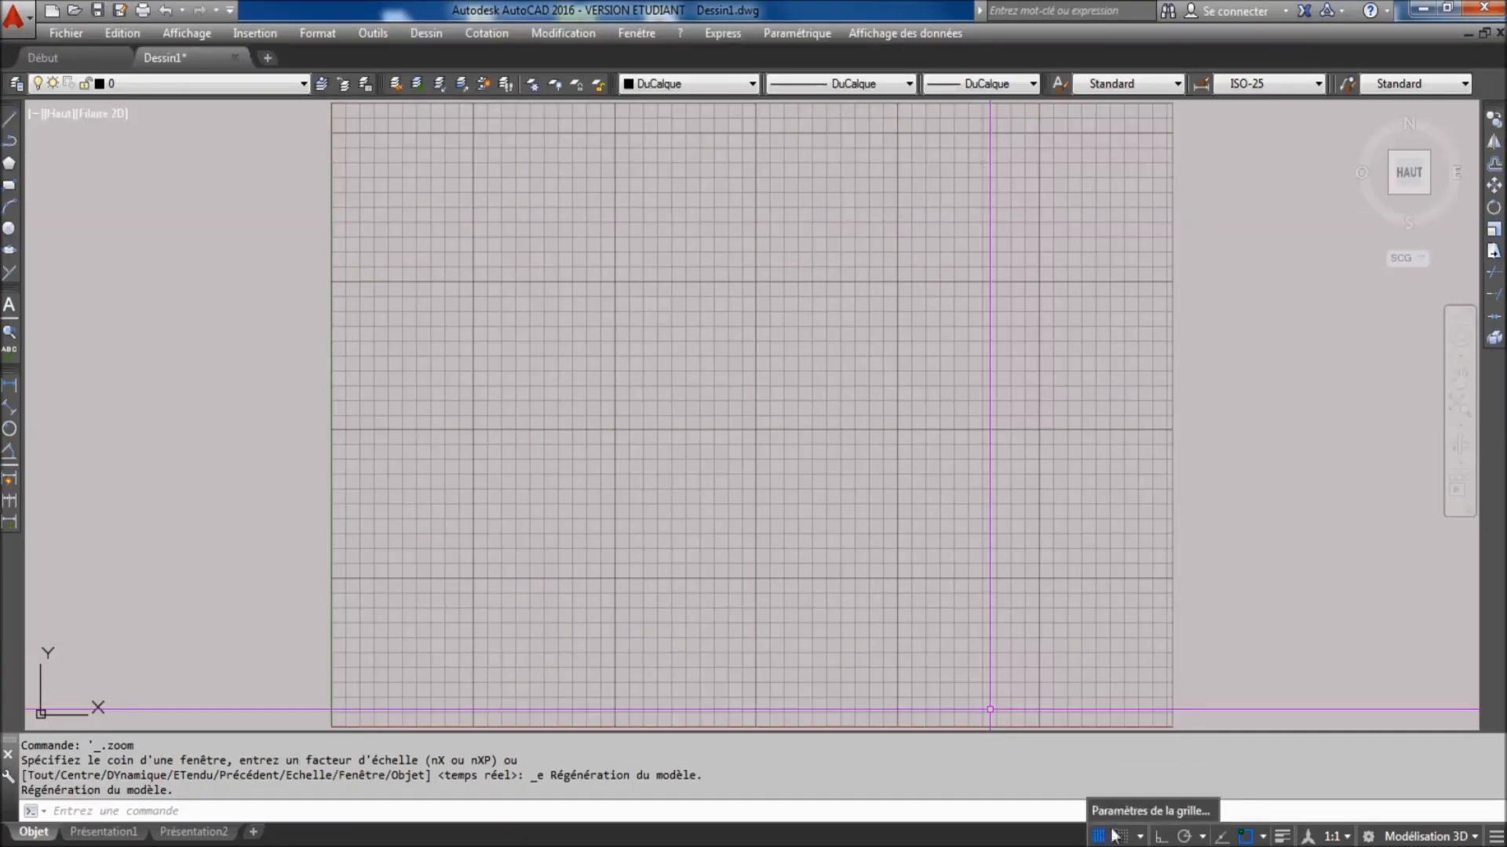
left_click(1122, 810)
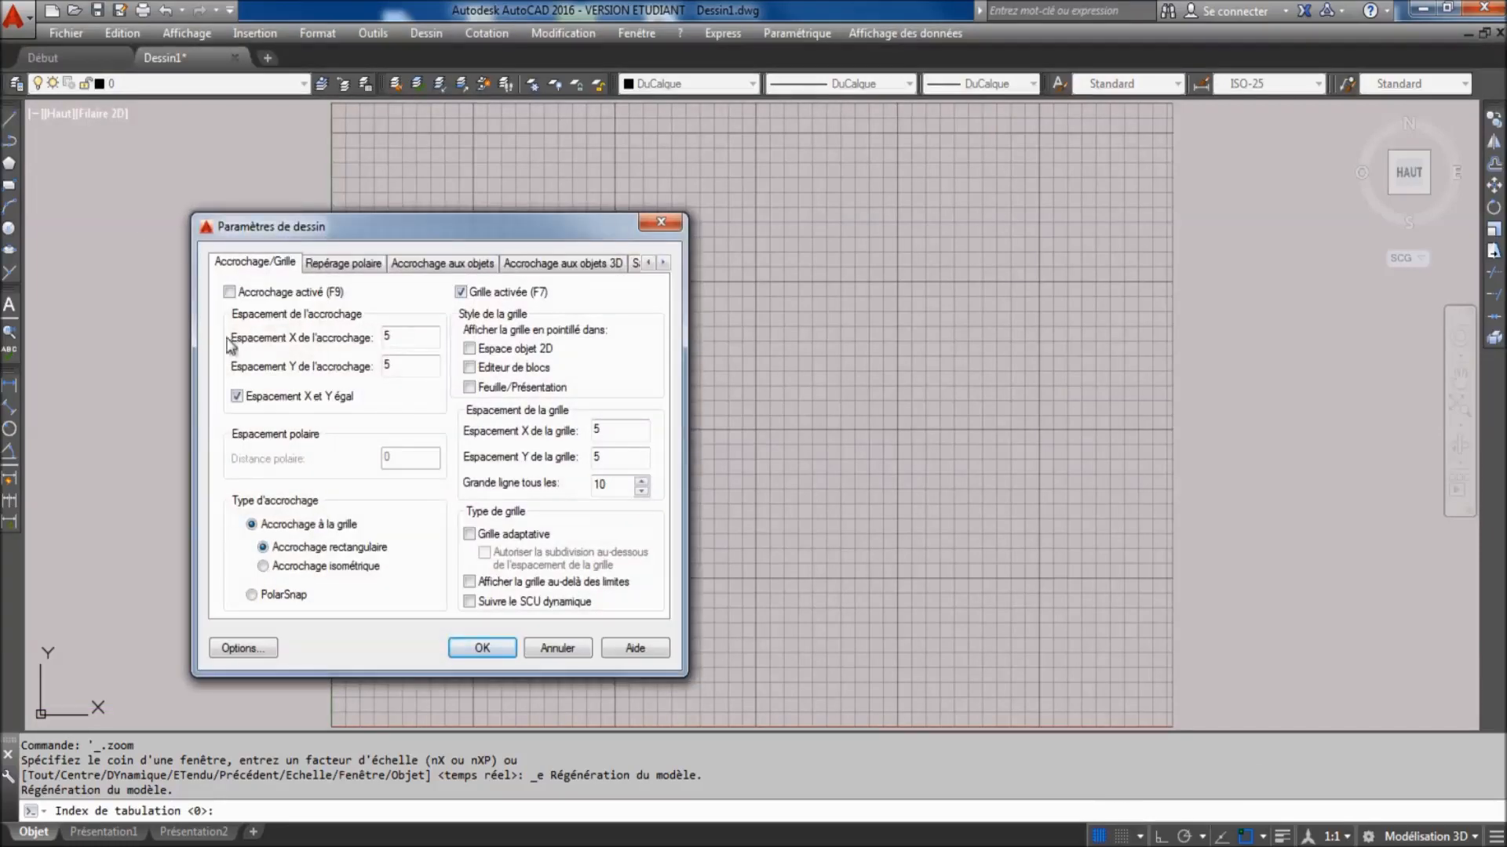
left_click(229, 293)
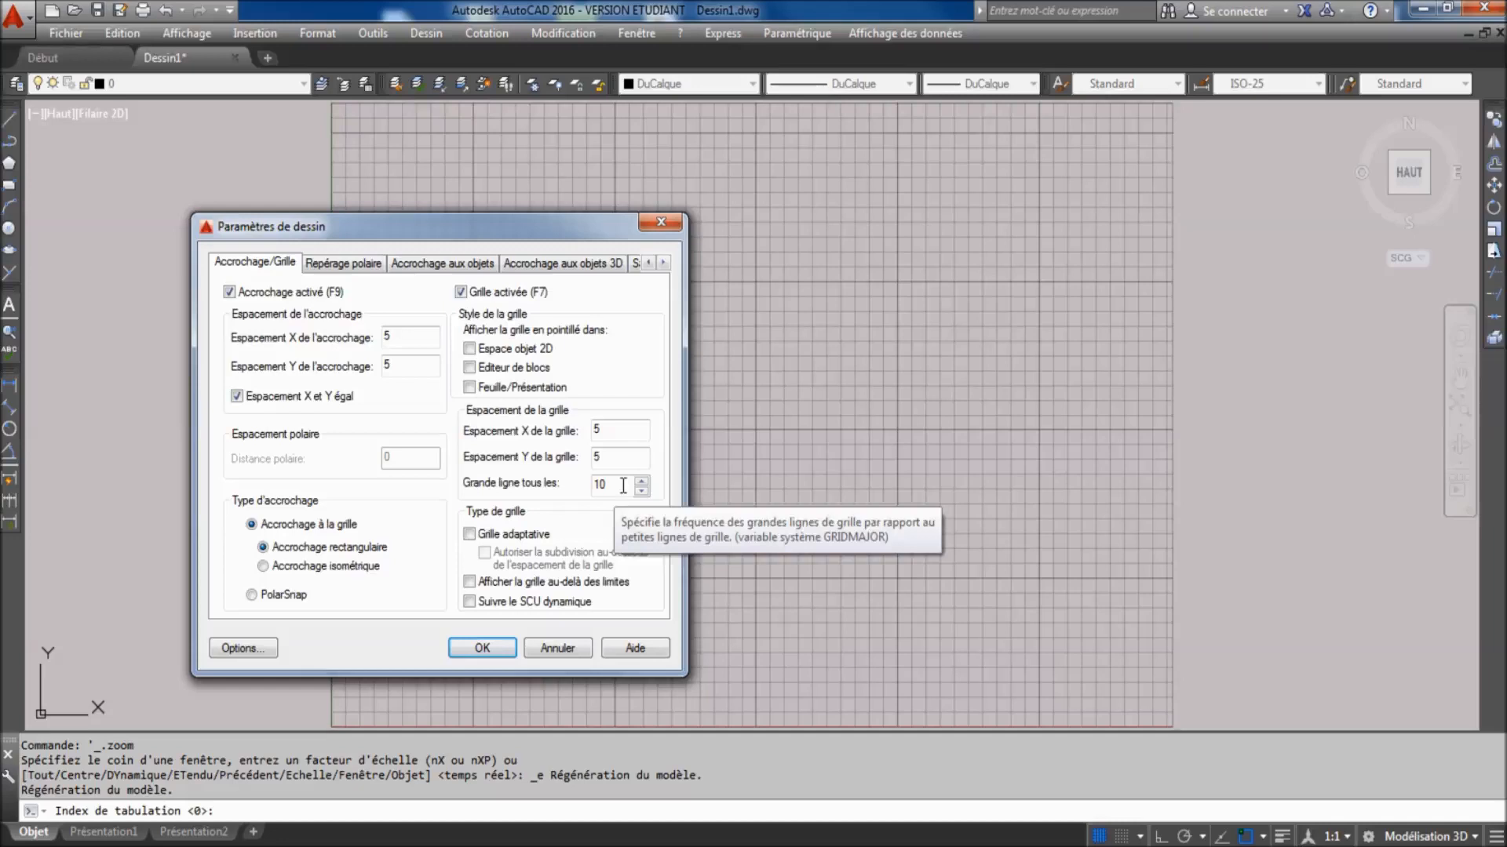
left_click_drag(621, 486, 553, 488)
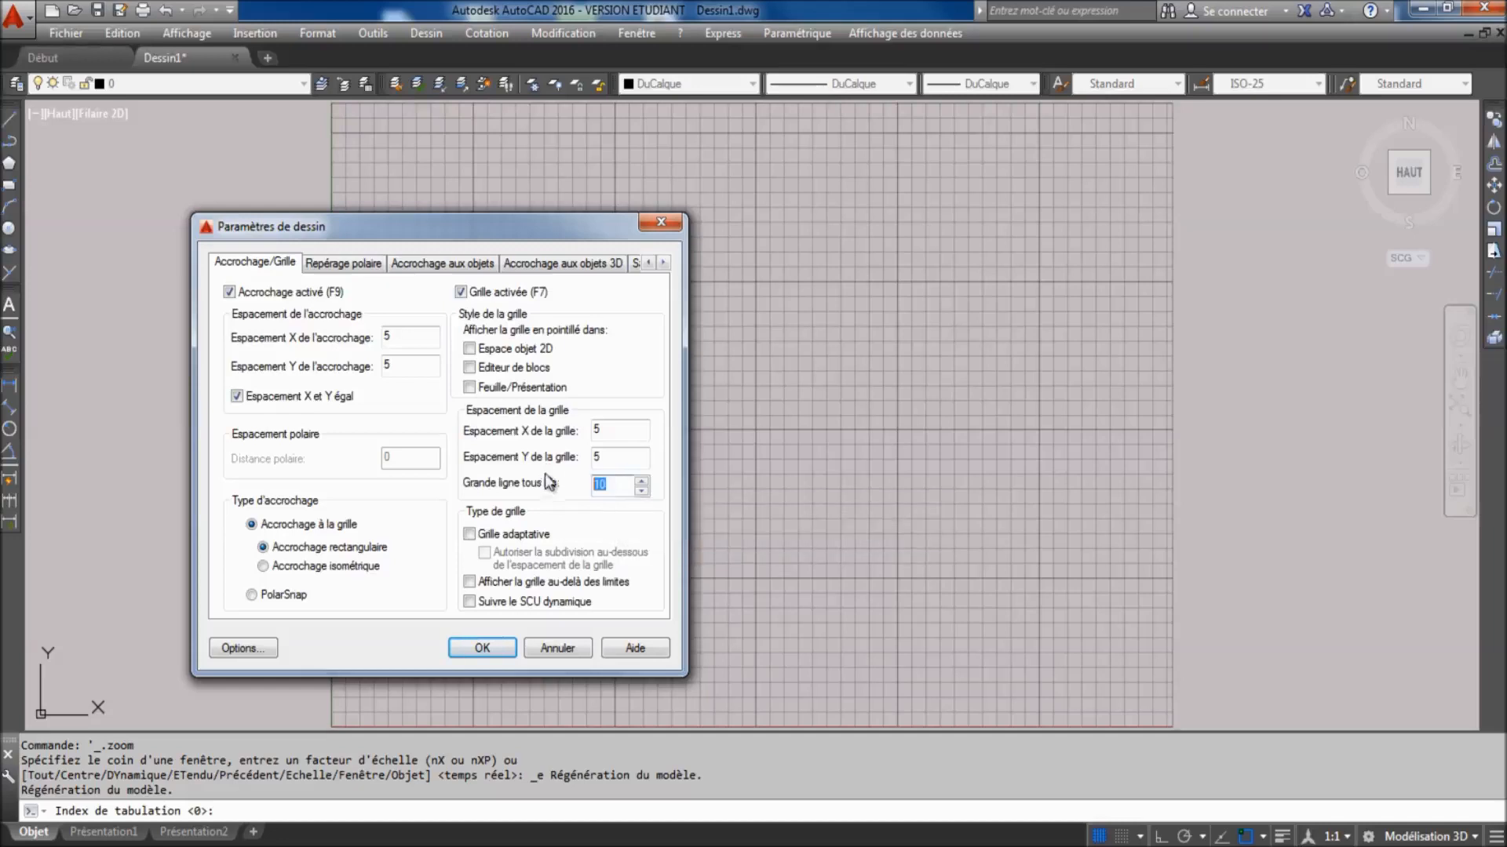
type("5")
left_click(488, 645)
Run LIMITES and accept the drawing limits from 0,0 to 297,210
left_click(257, 810)
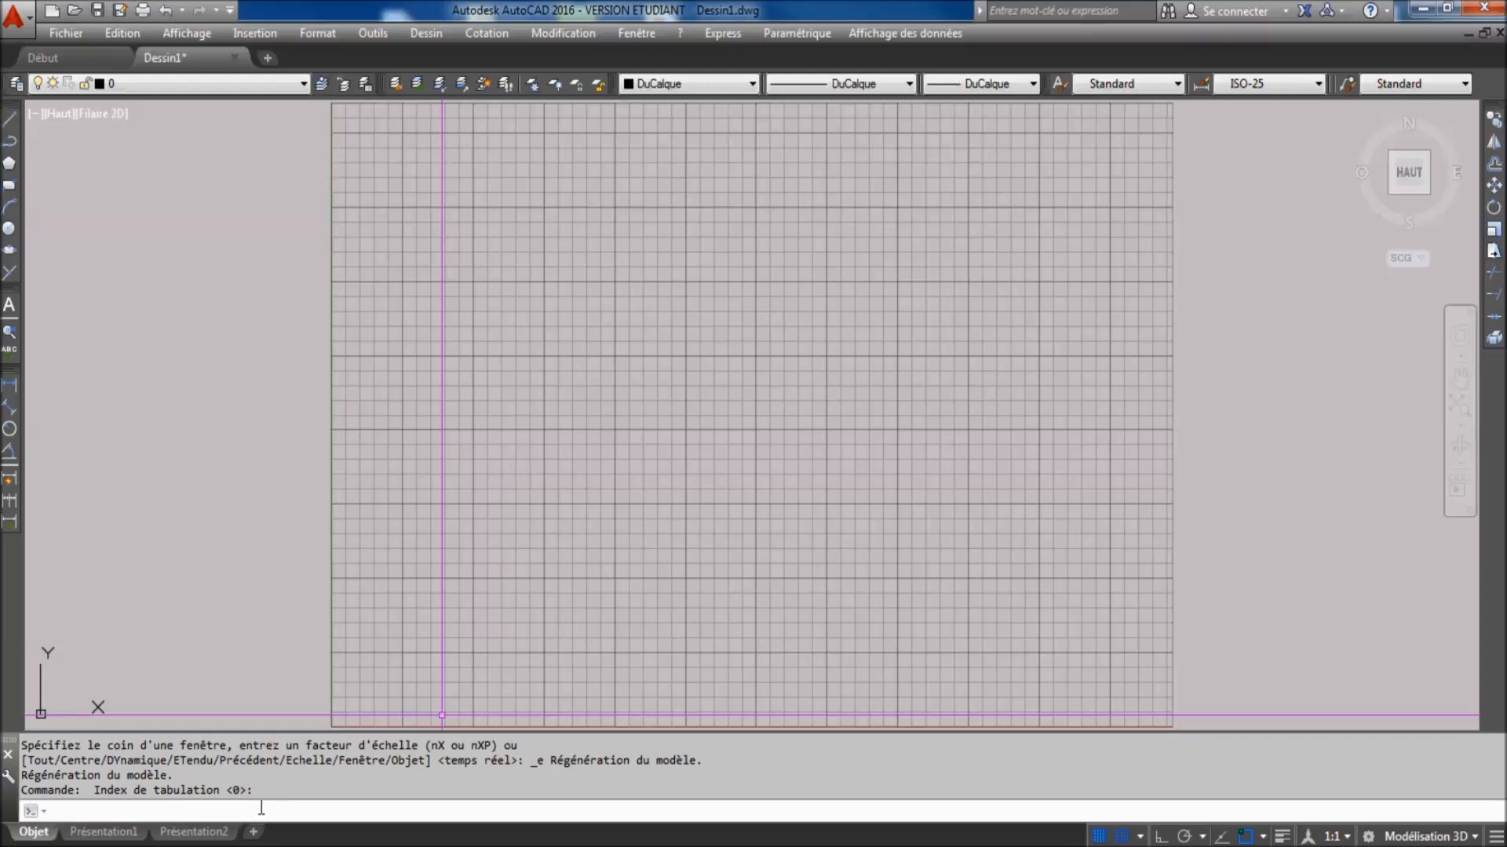
type("limites")
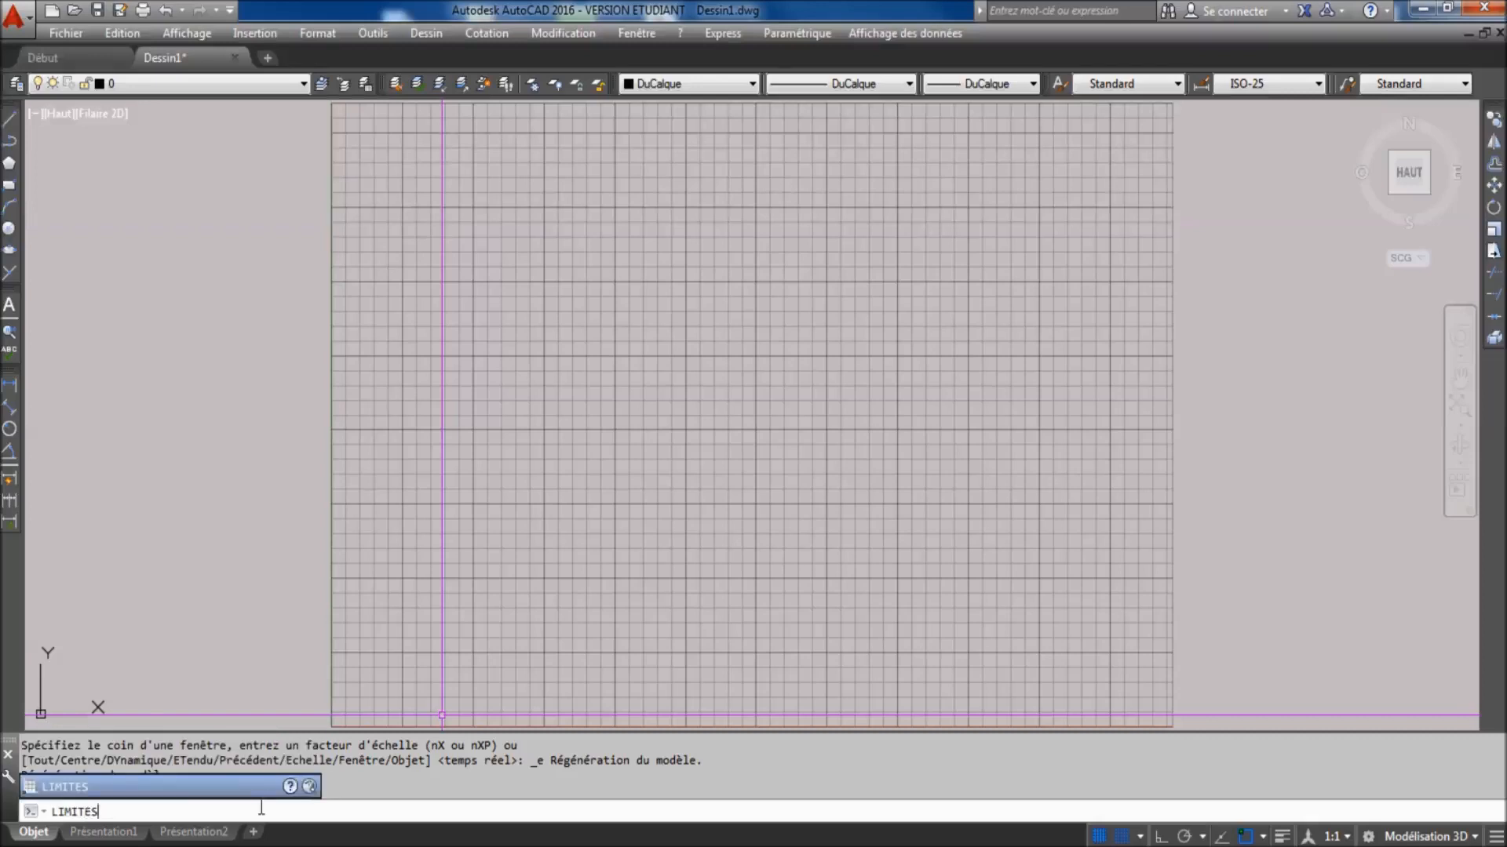
key("Return")
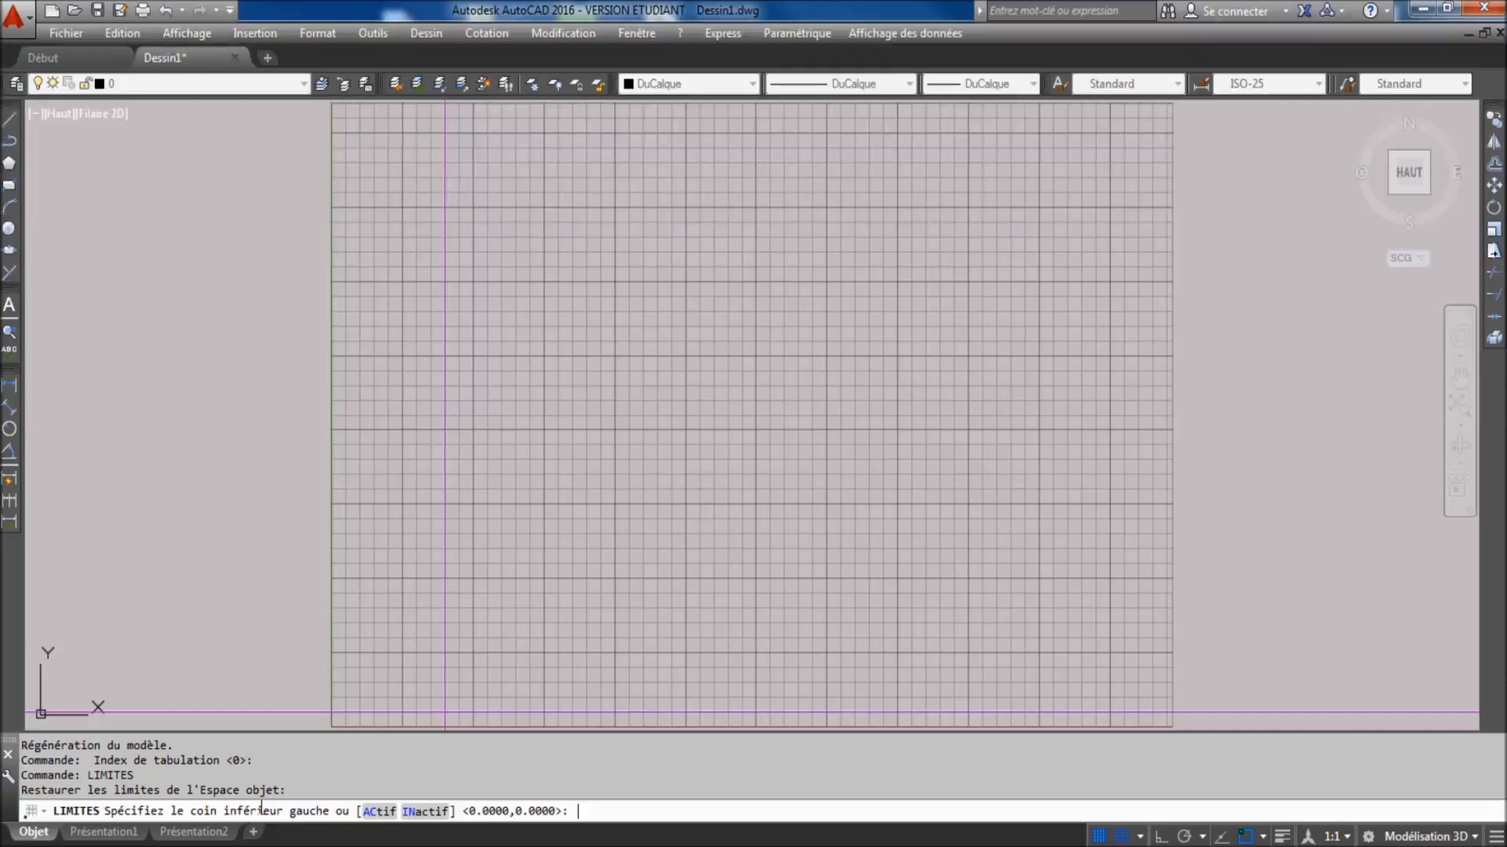
key("Return")
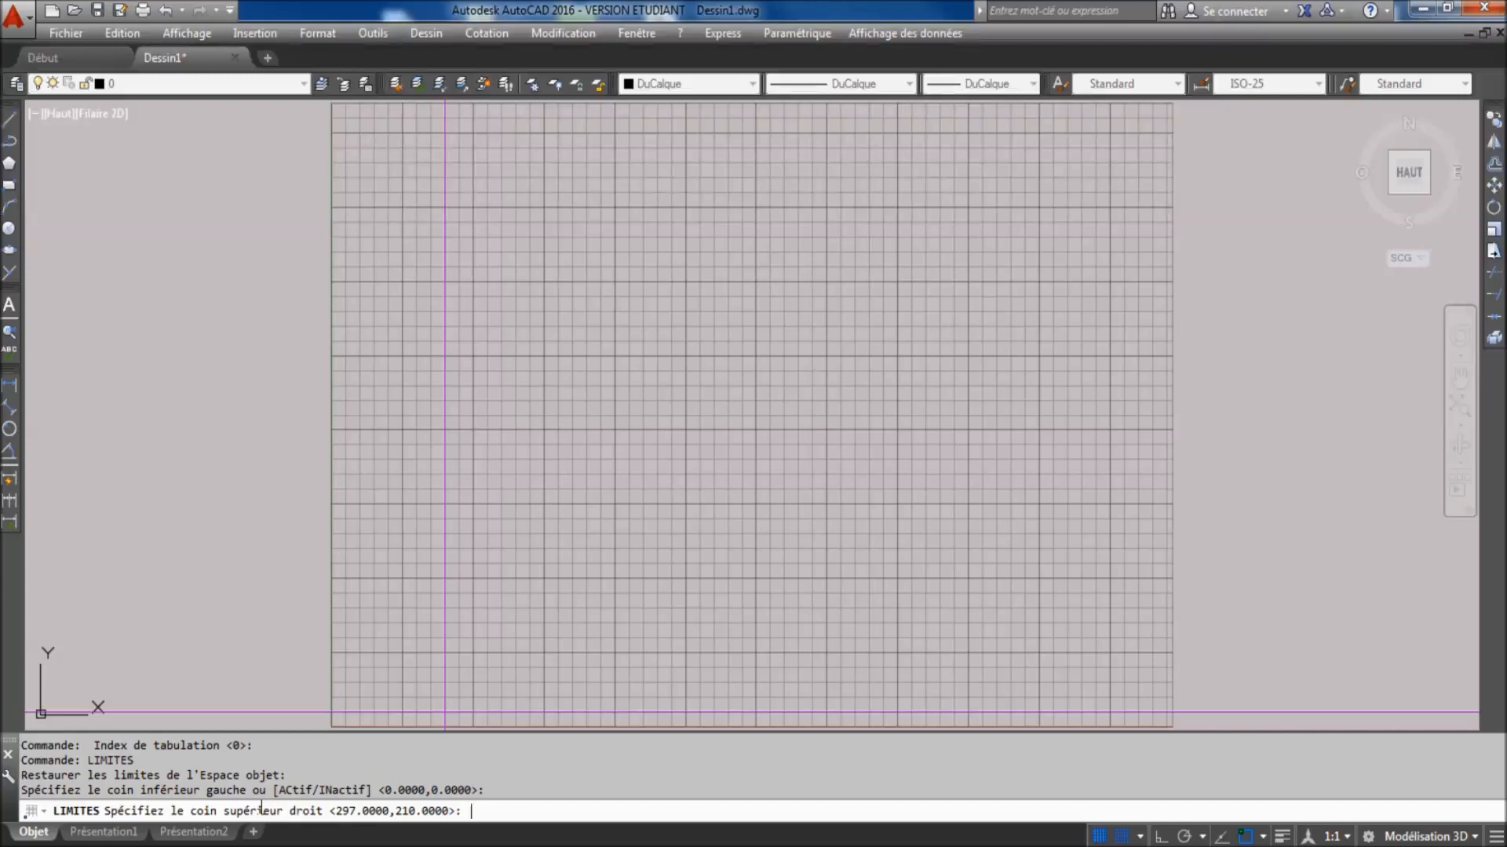
key("Return")
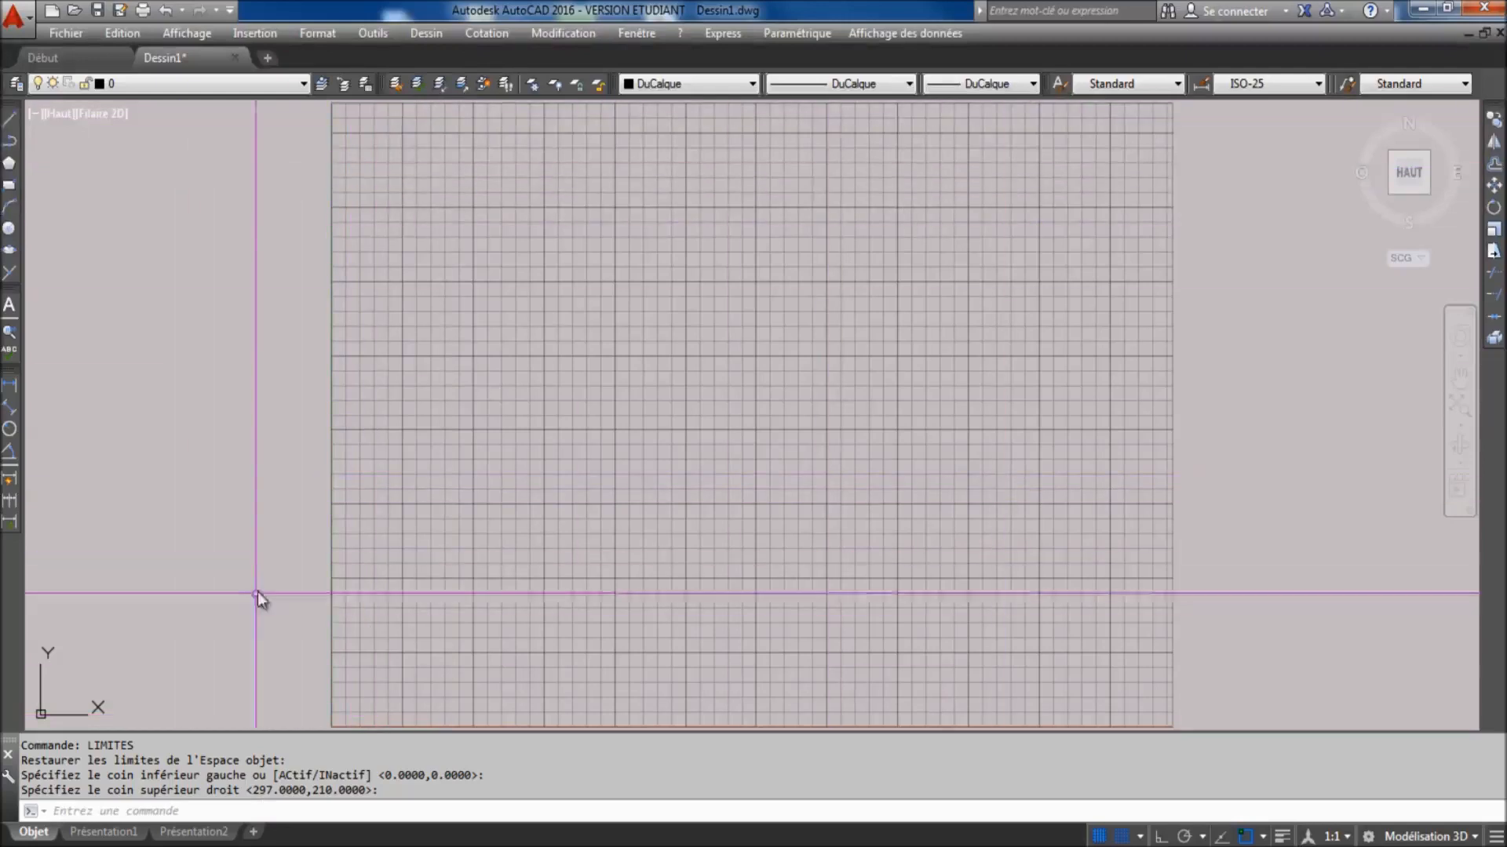
Draw a rectangle from 0,0 to 297,210 as the A4 sheet outline
left_click(8, 186)
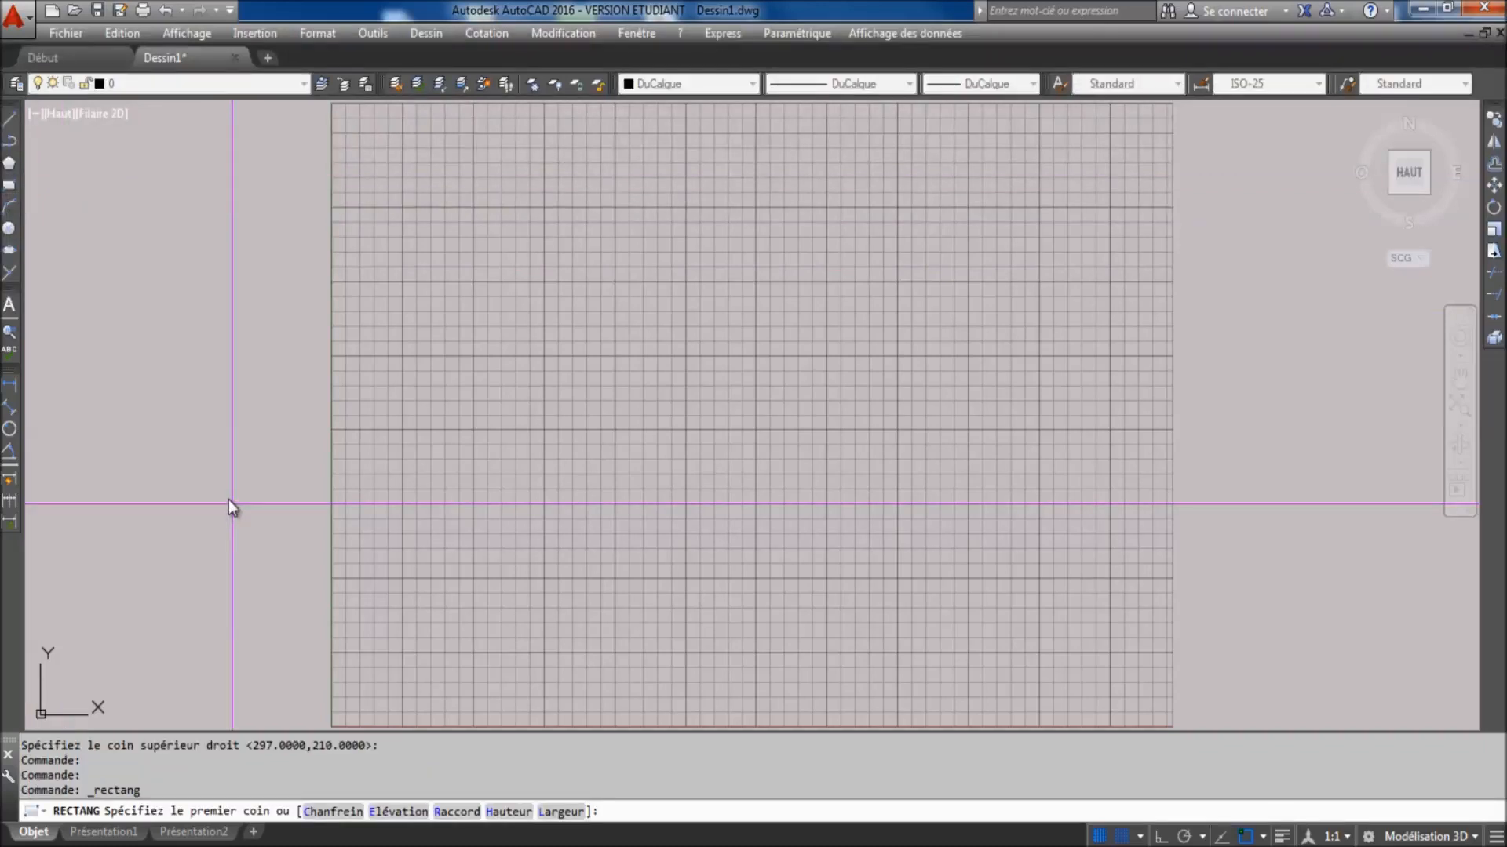
type("0,0")
key("Return")
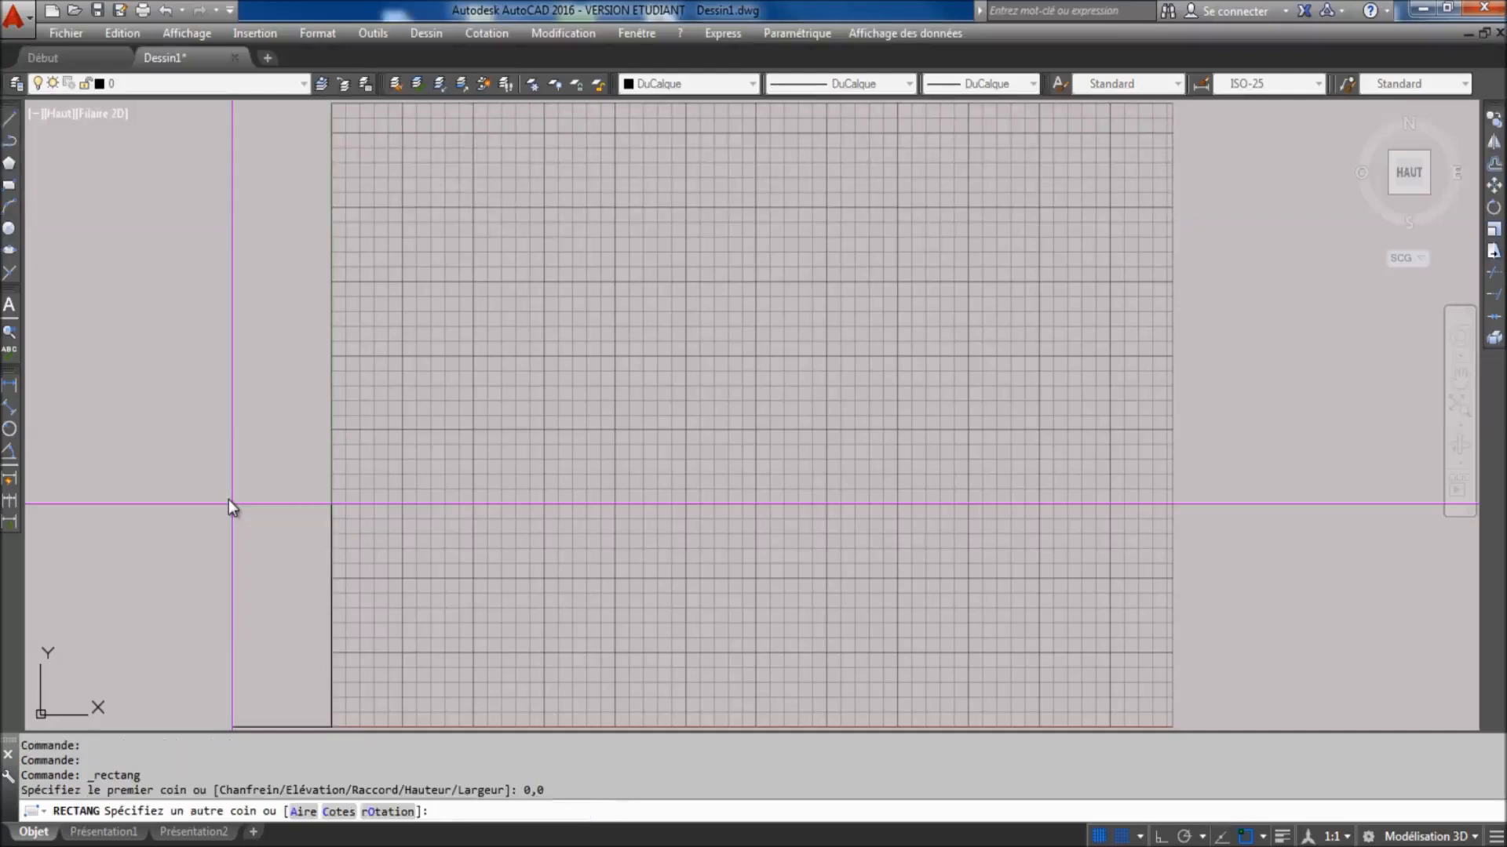
type("297,210")
key("Return")
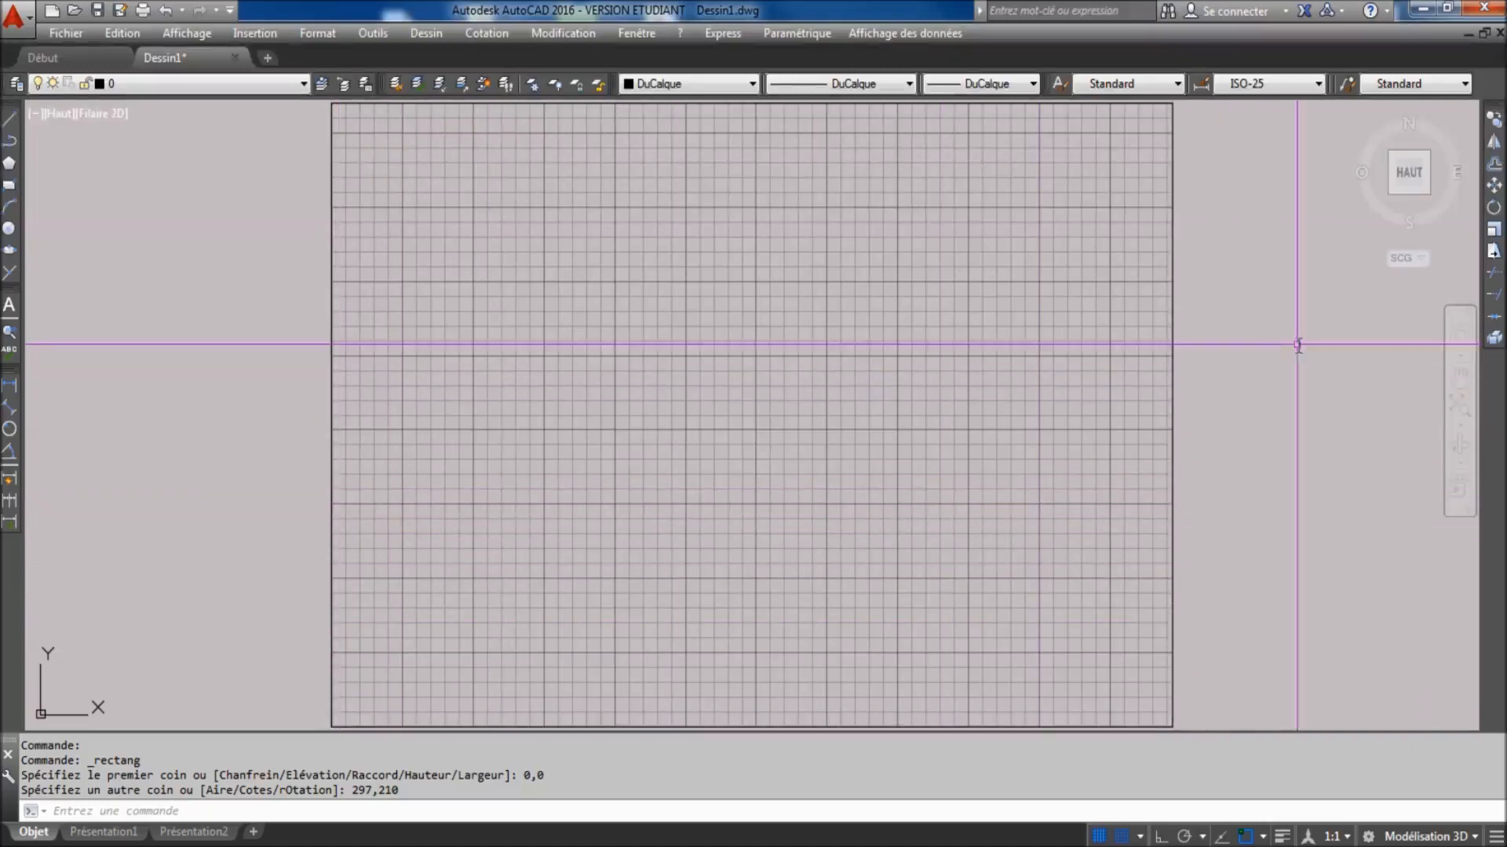
Offset the A4 rectangle 5 units inward and erase the original outer rectangle
left_click(1494, 164)
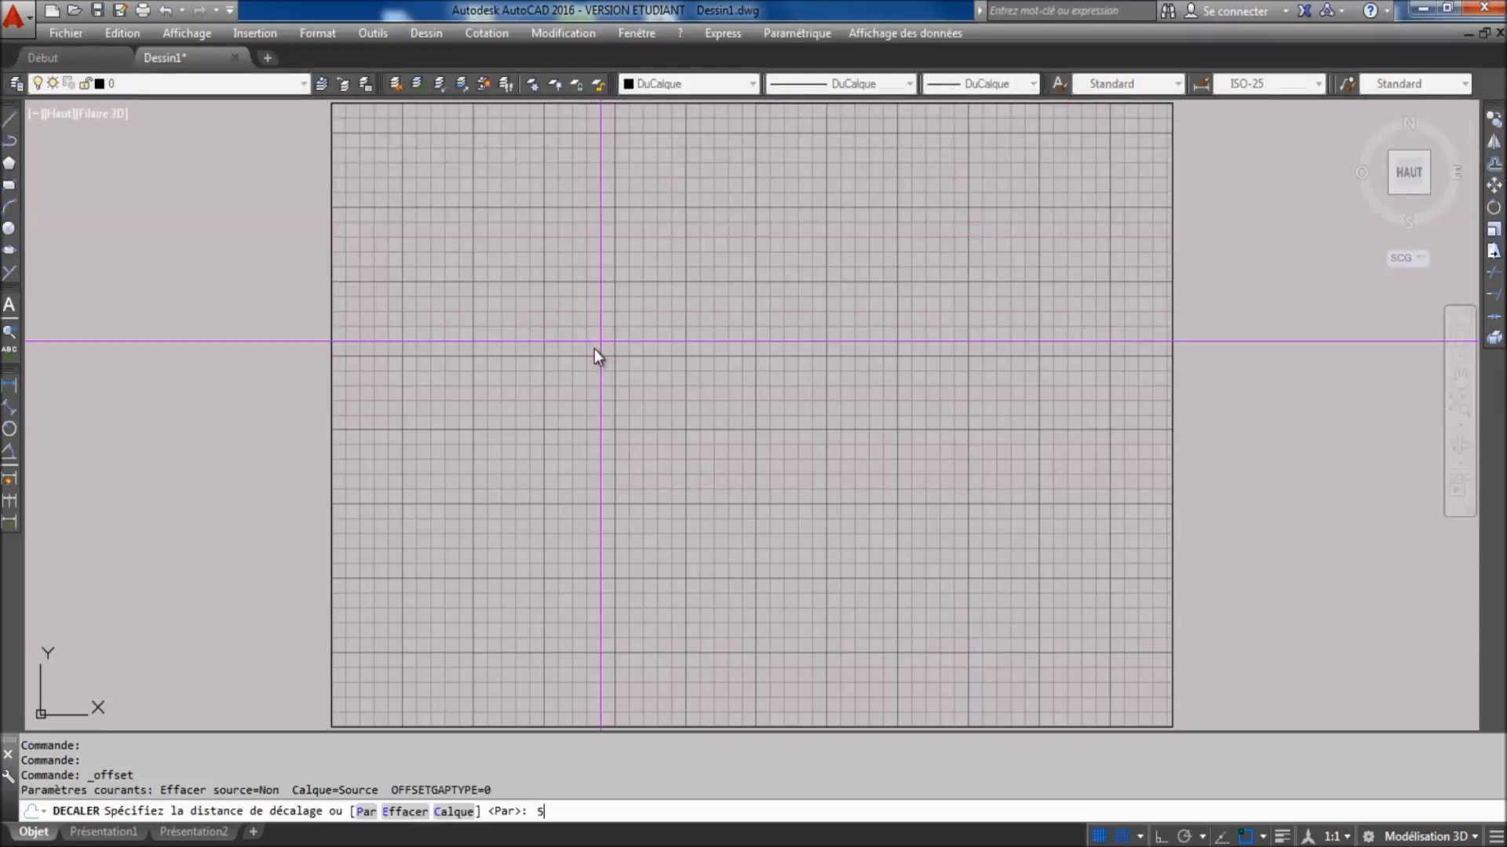
key("Return")
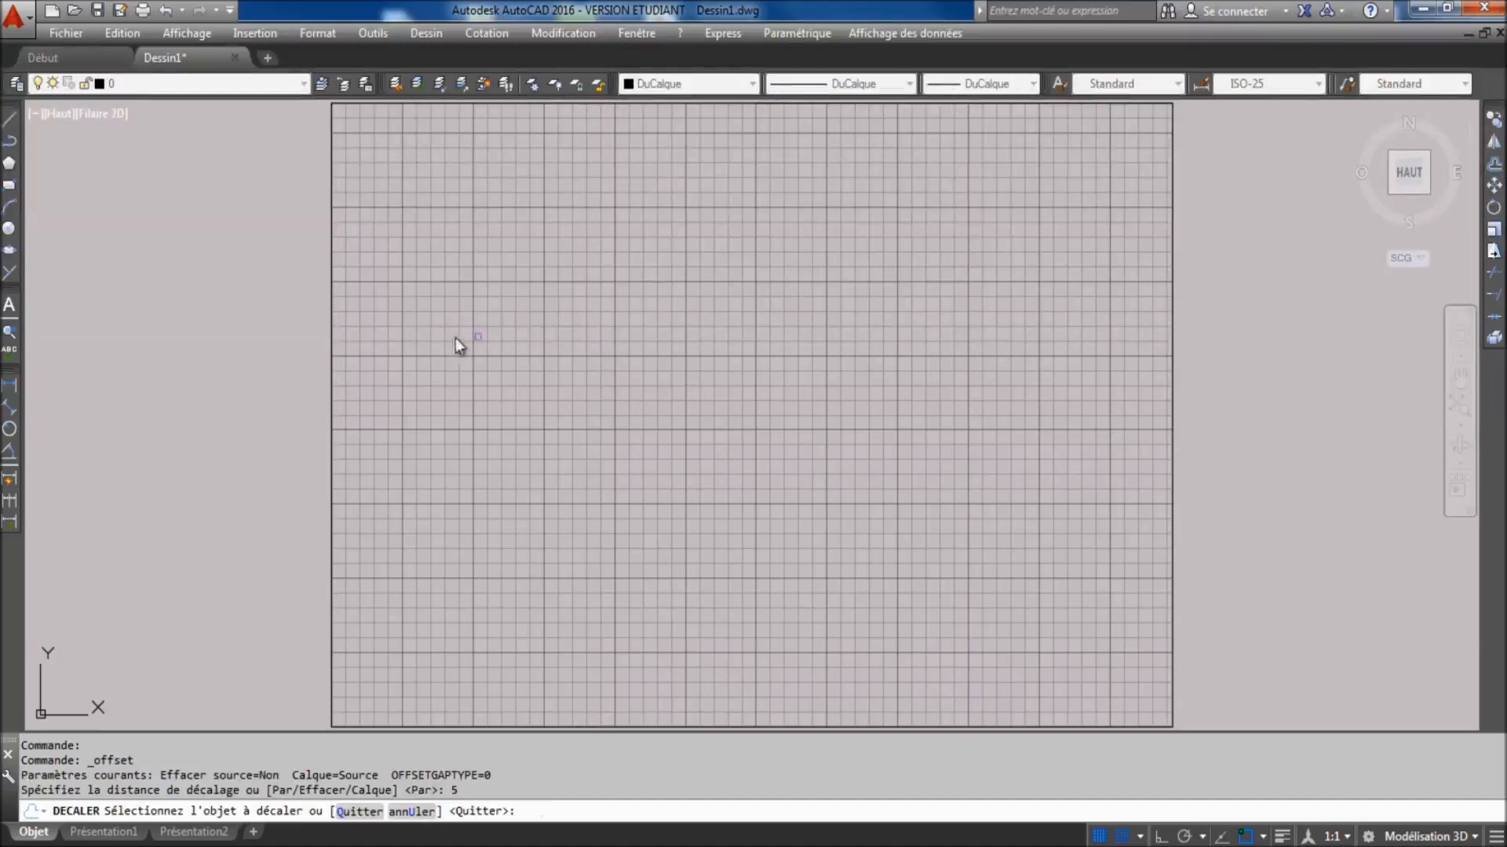
left_click(330, 353)
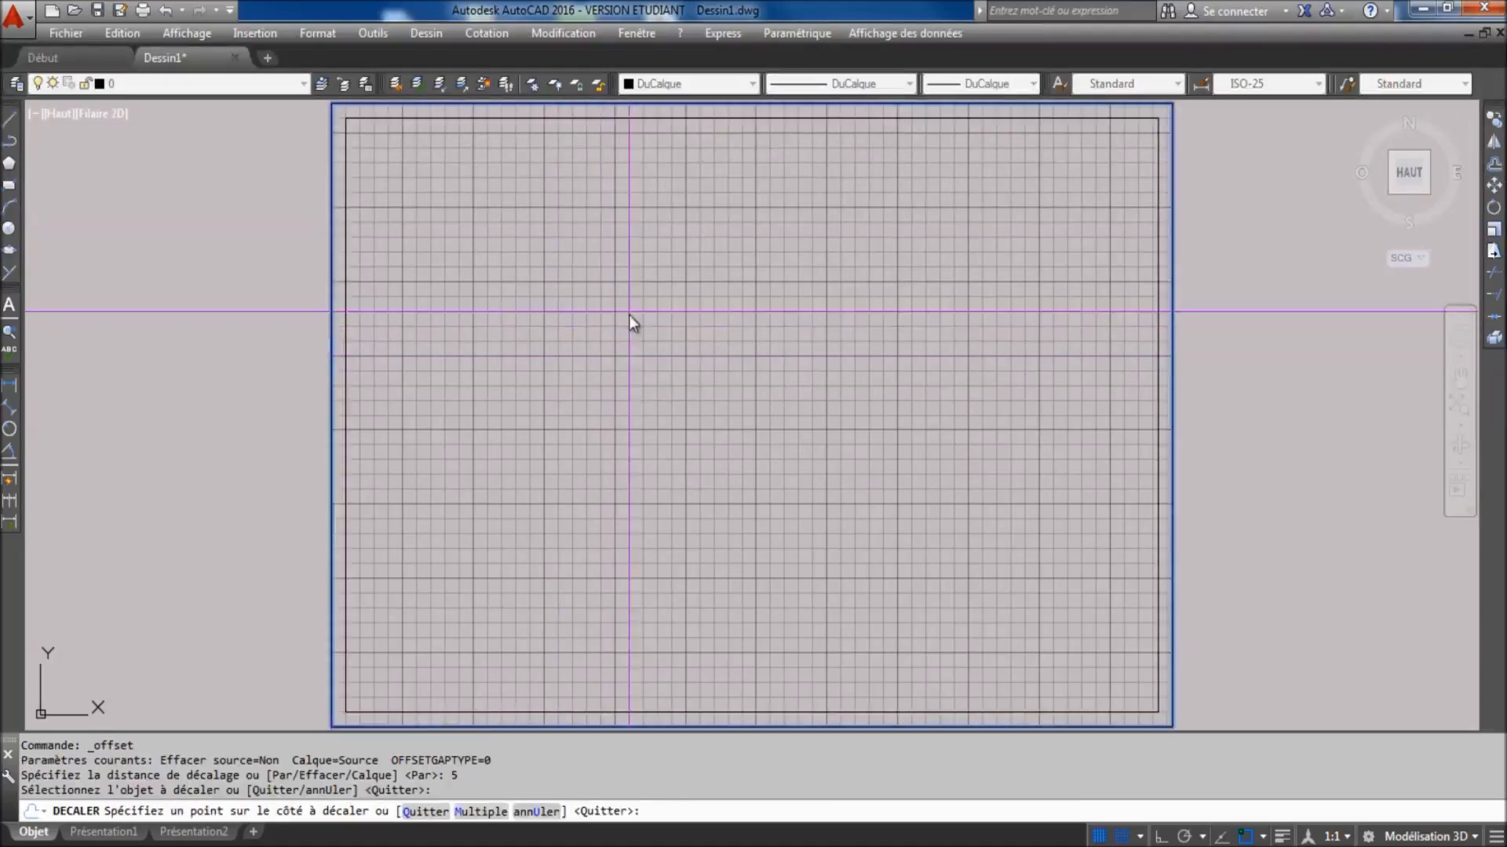
left_click(624, 353)
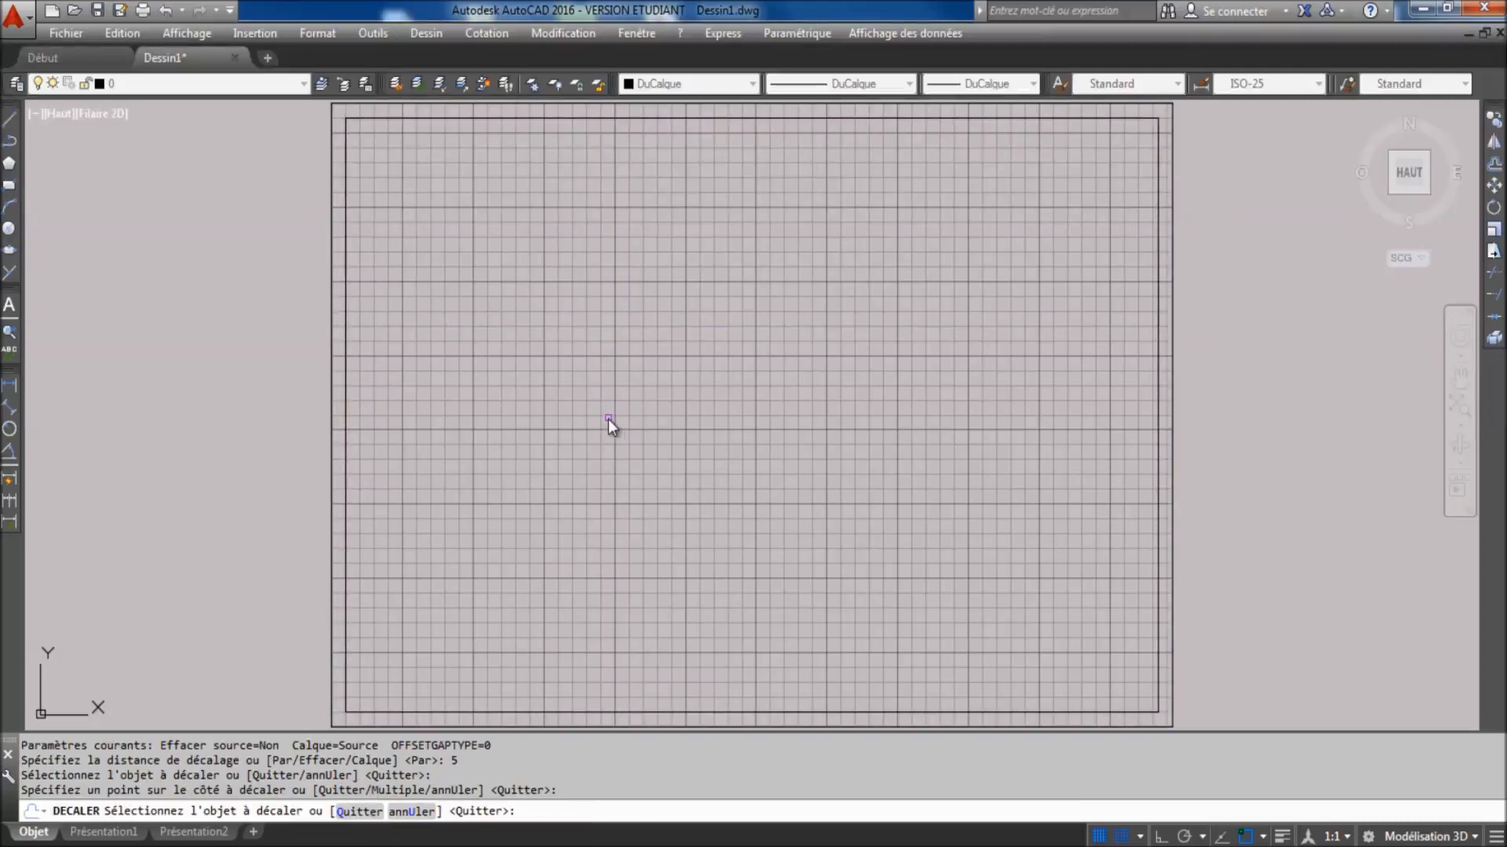
key("Return")
key("Delete")
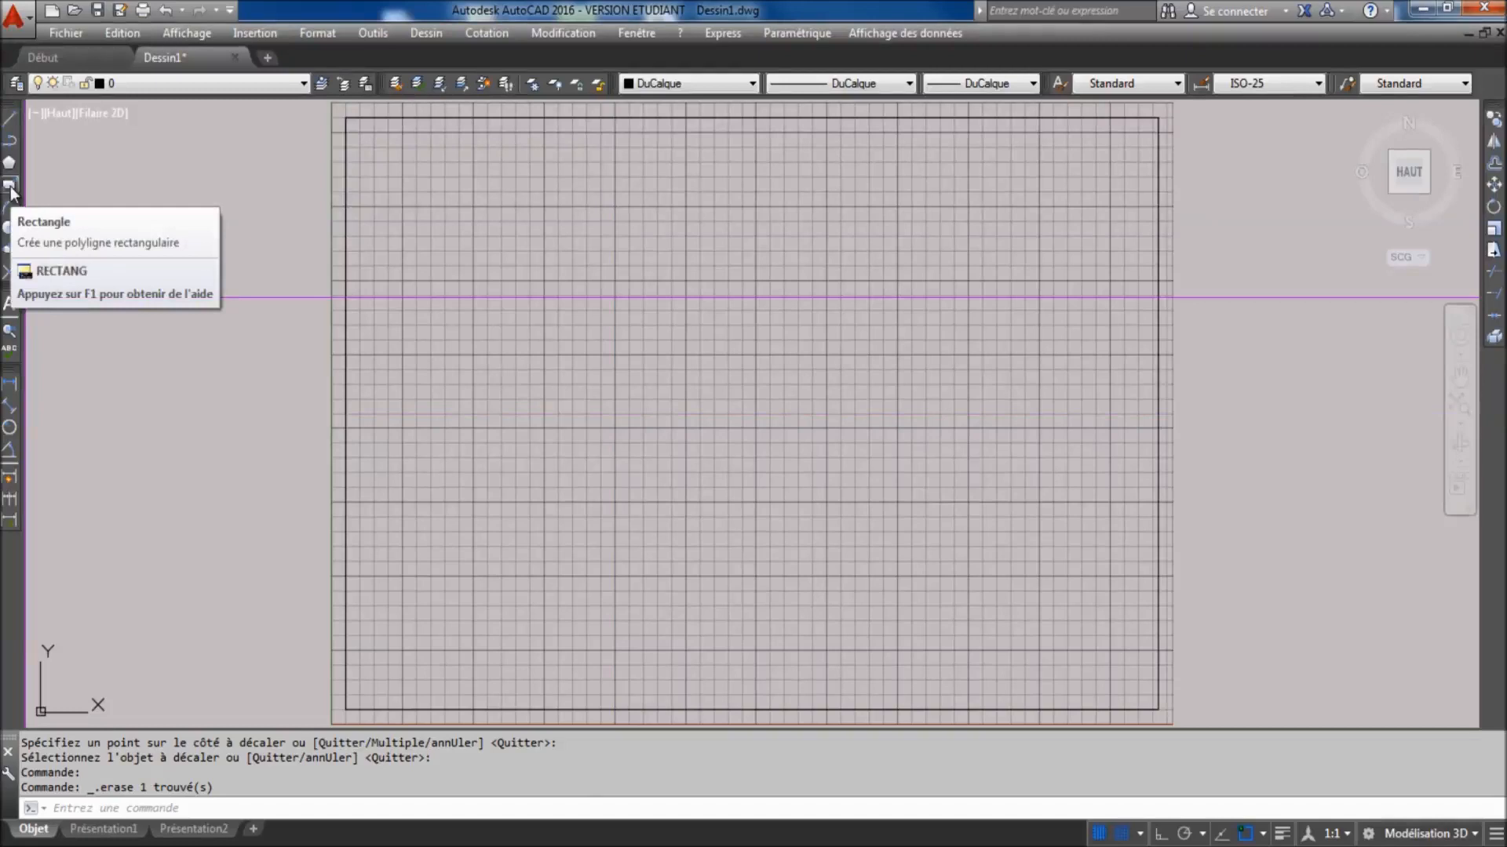
Draw a 50 by 50 unit square on grid points in the left half of the frame
left_click(10, 187)
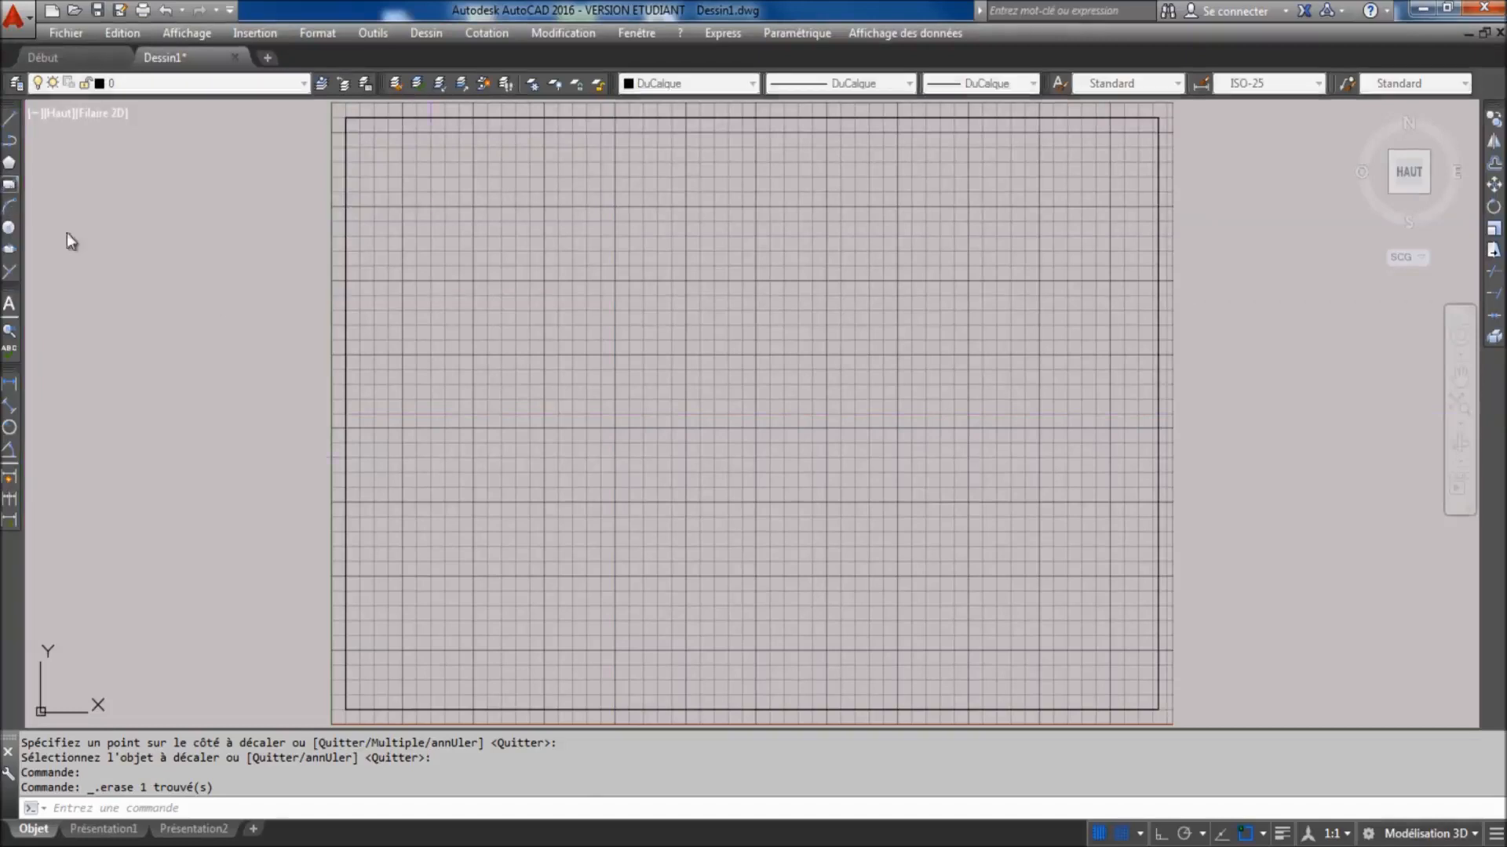
left_click(473, 502)
left_click(616, 359)
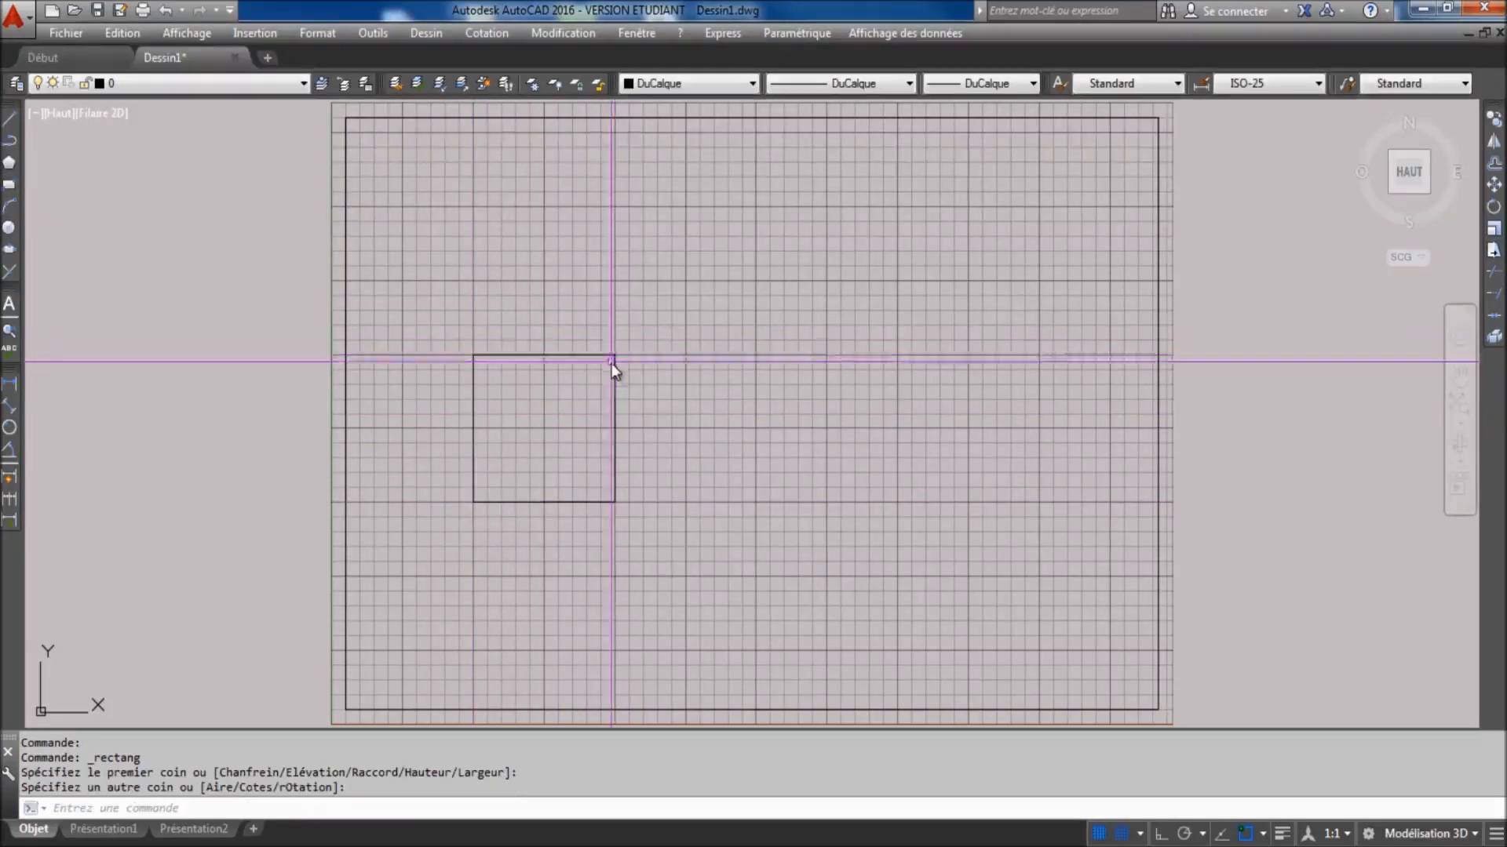
Draw a circle of radius 25 to the right of the square, centred level with the square's middle
left_click(9, 228)
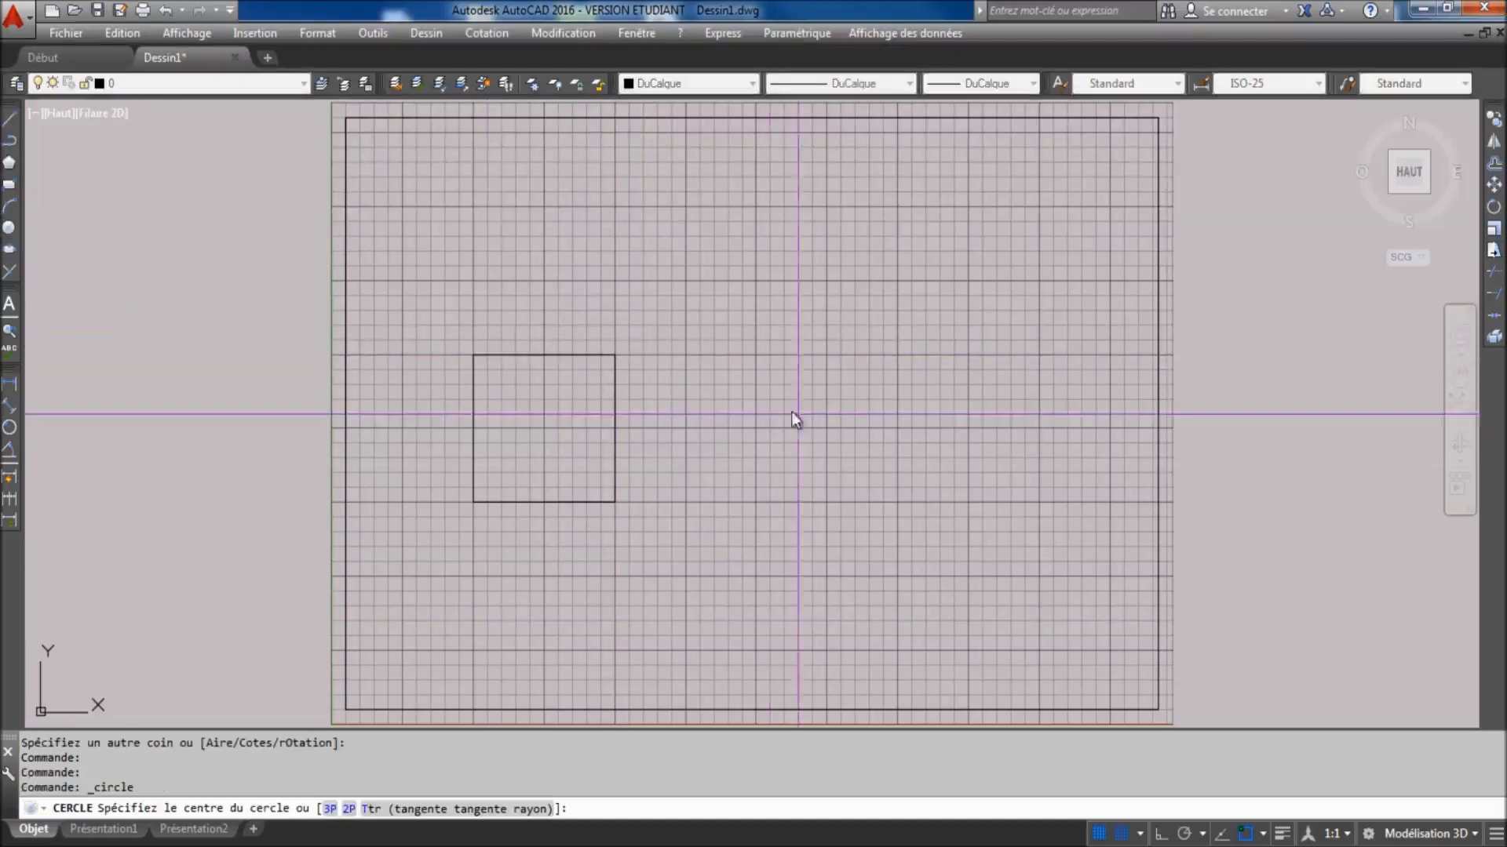
left_click(826, 429)
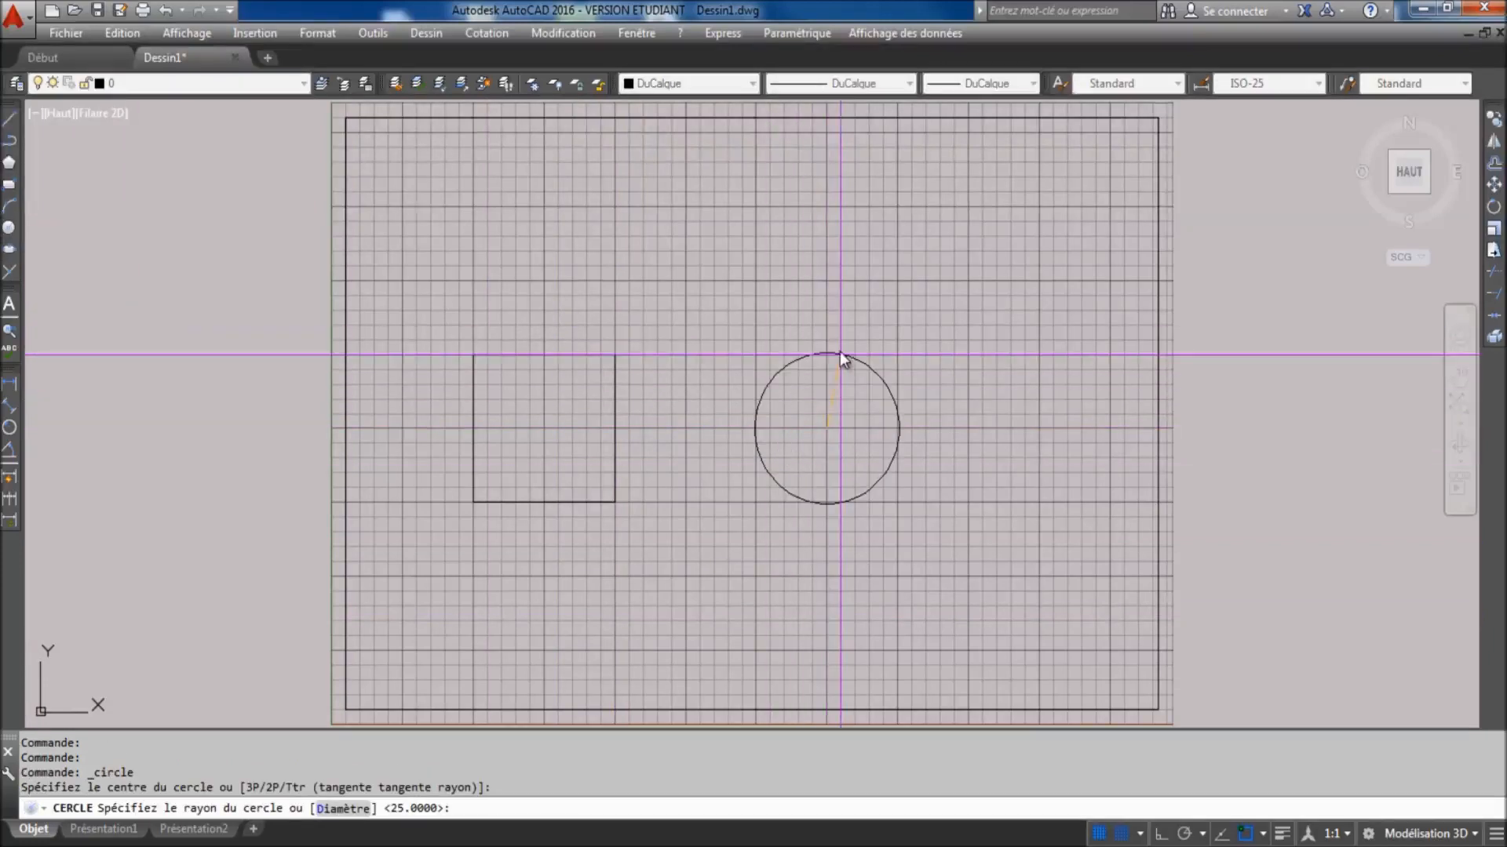
left_click(826, 357)
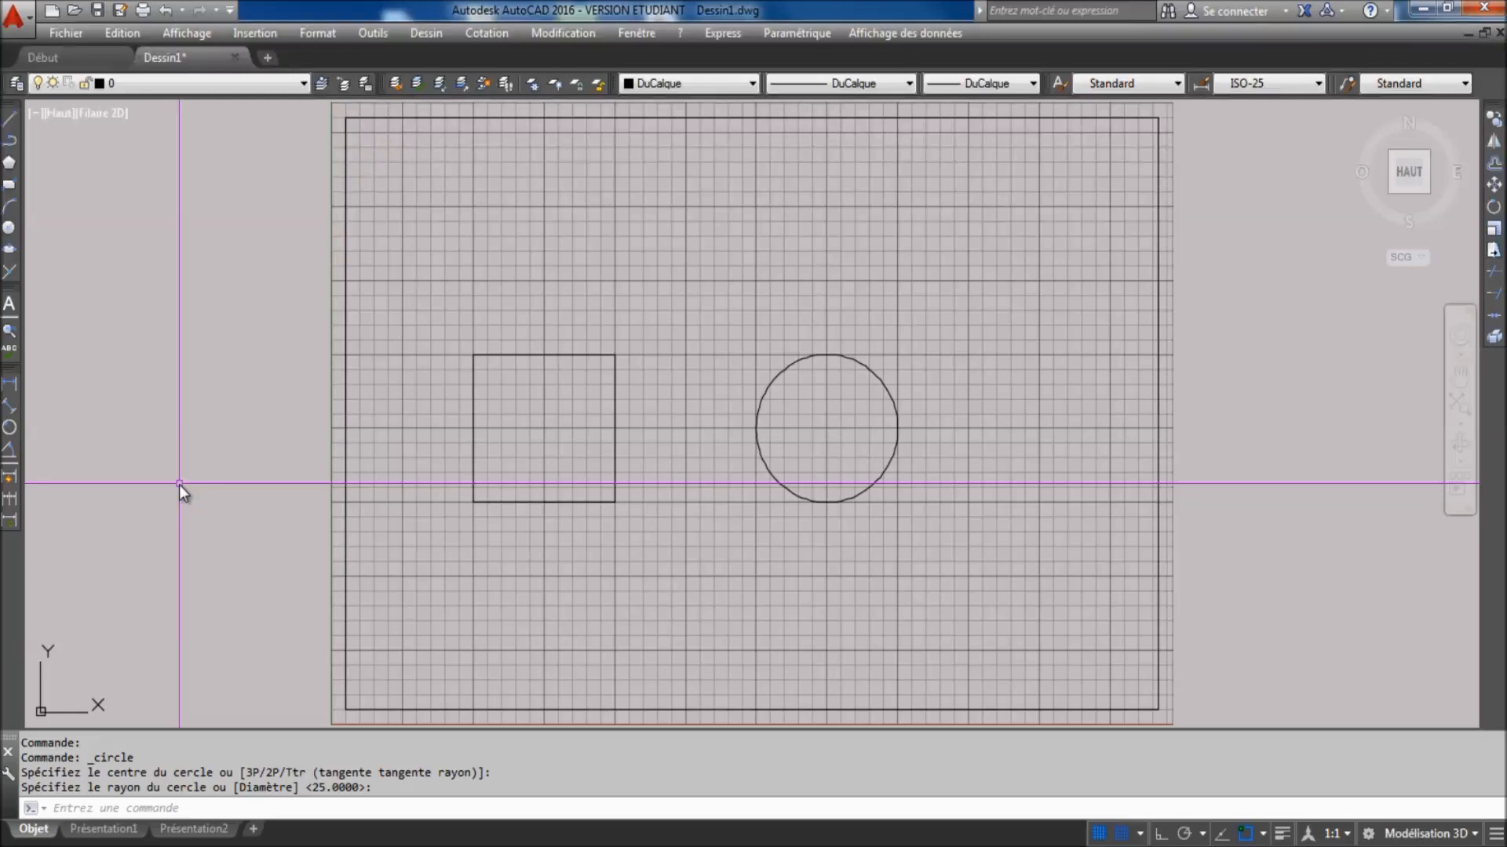
Set up a plot of the drawing with the DWG To PDF.pc3 plotter and ISO full bleed A4 (297.00 x 210.00 mm) paper
left_click(63, 33)
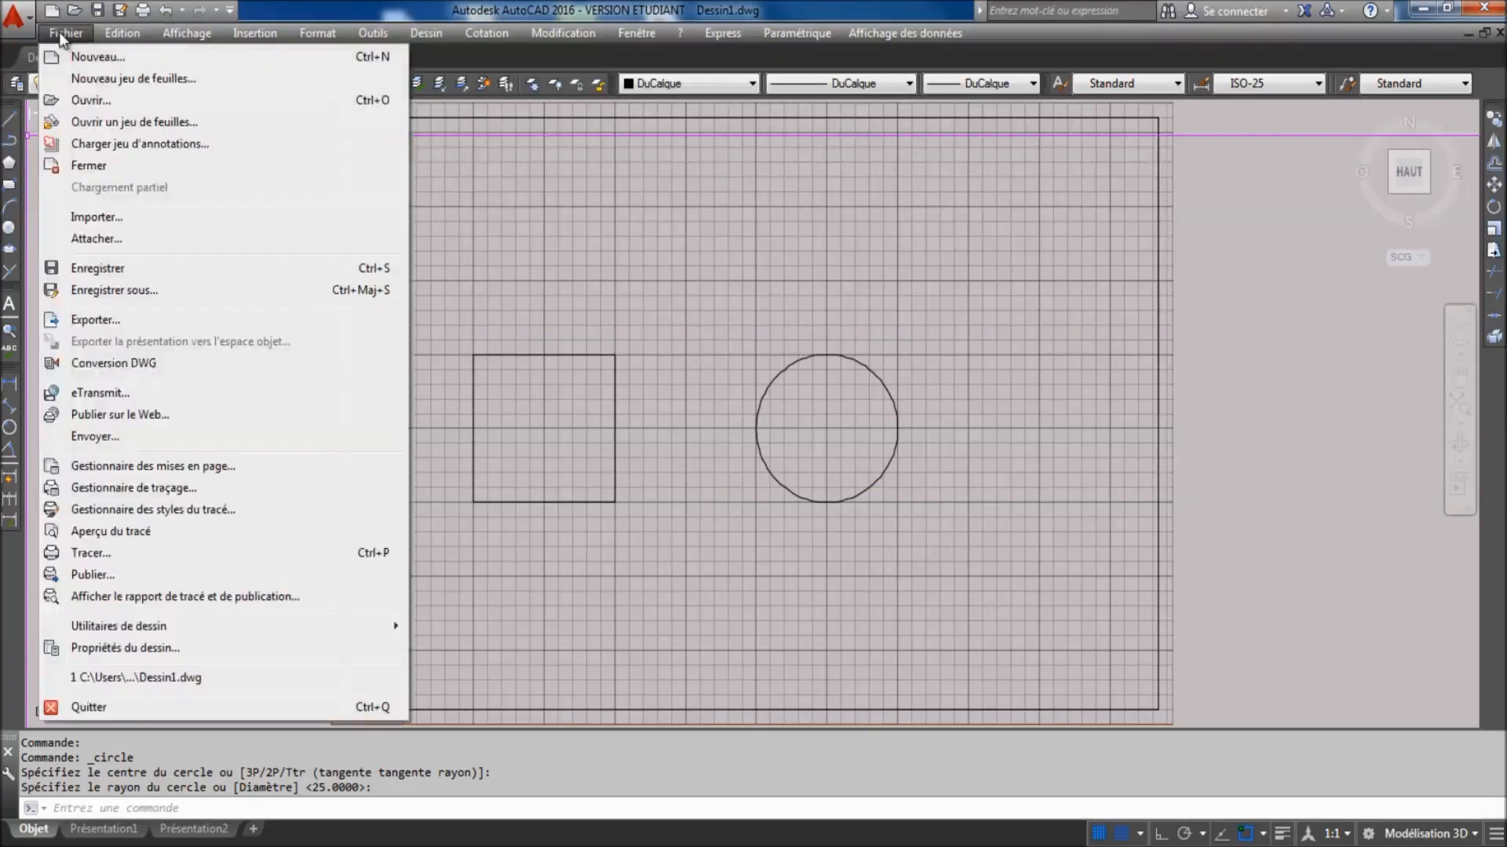
left_click(139, 553)
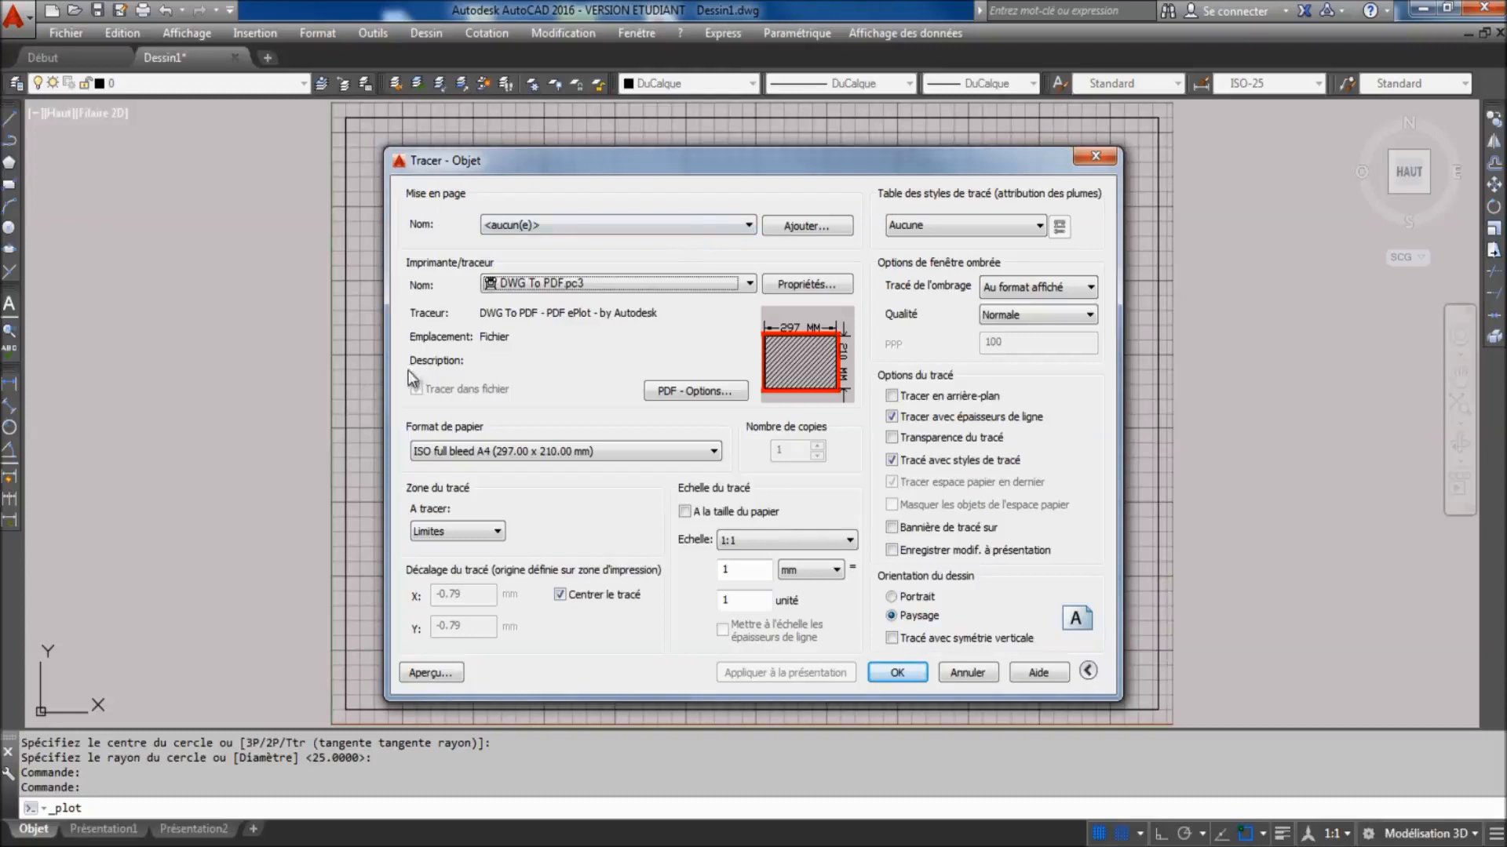
left_click(751, 284)
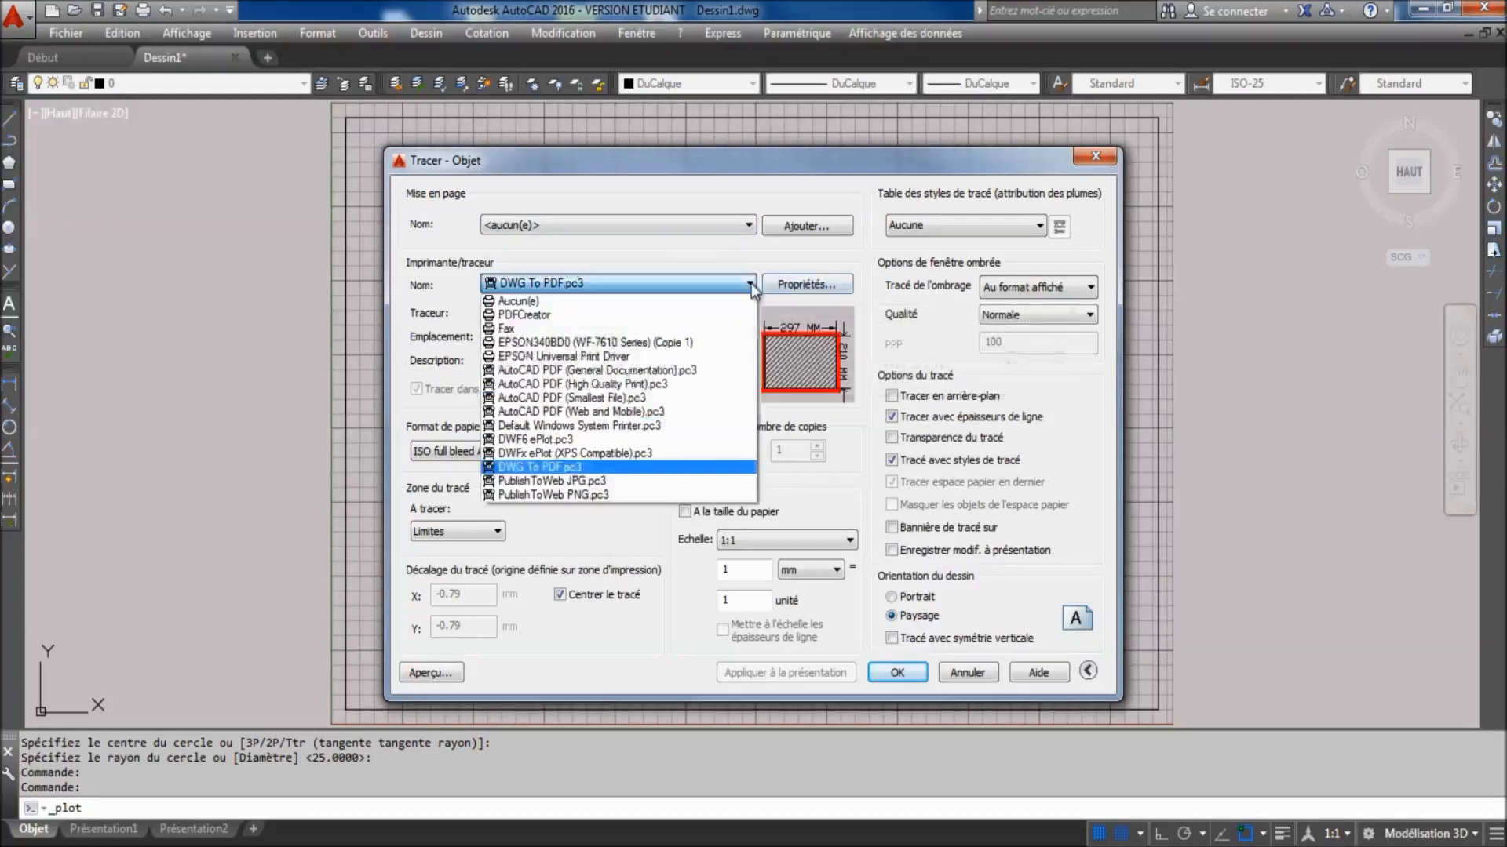
left_click(609, 468)
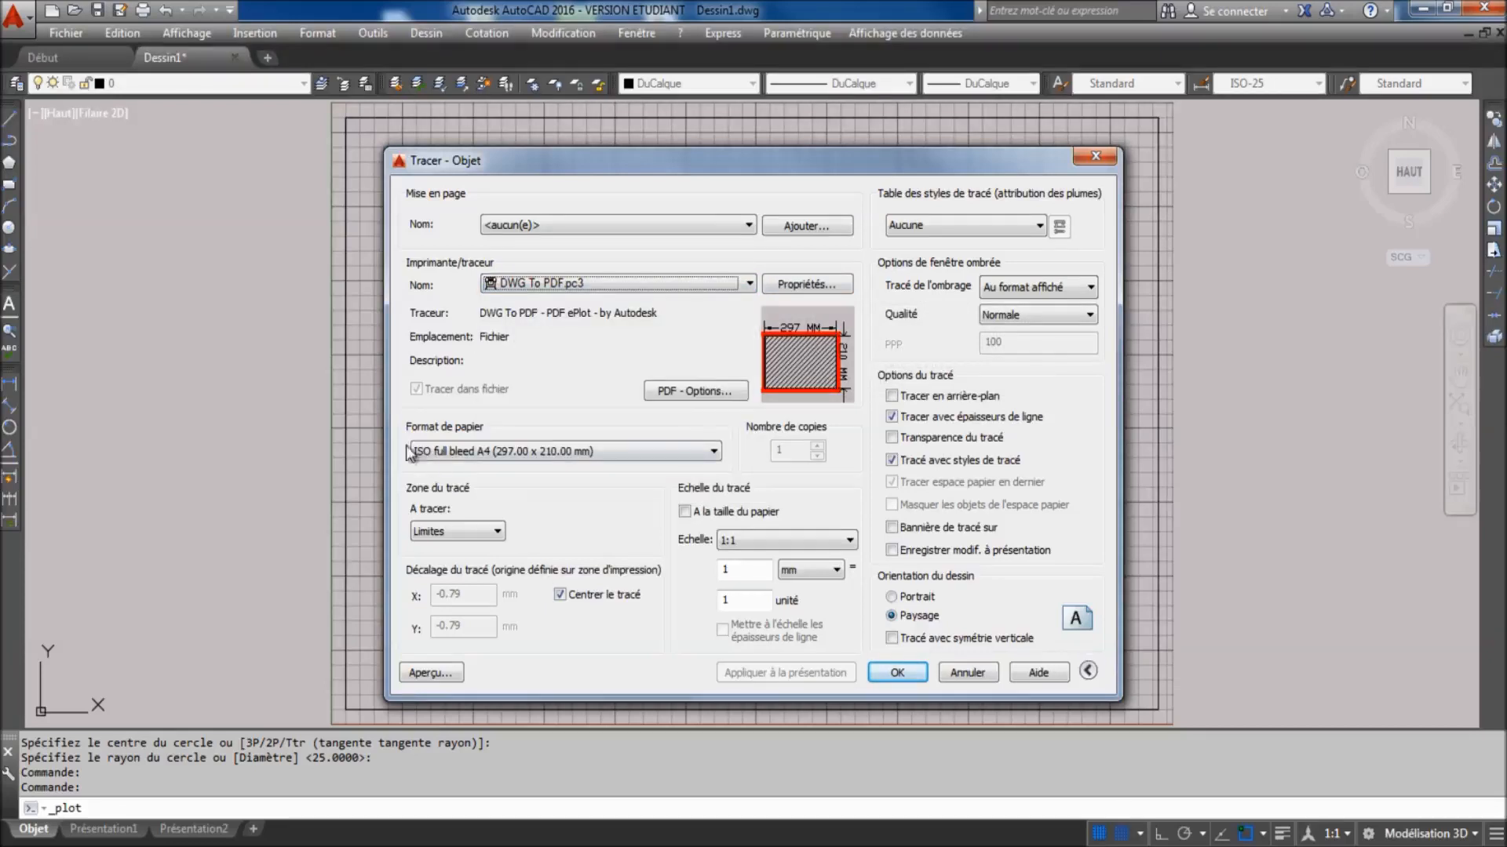
left_click(714, 453)
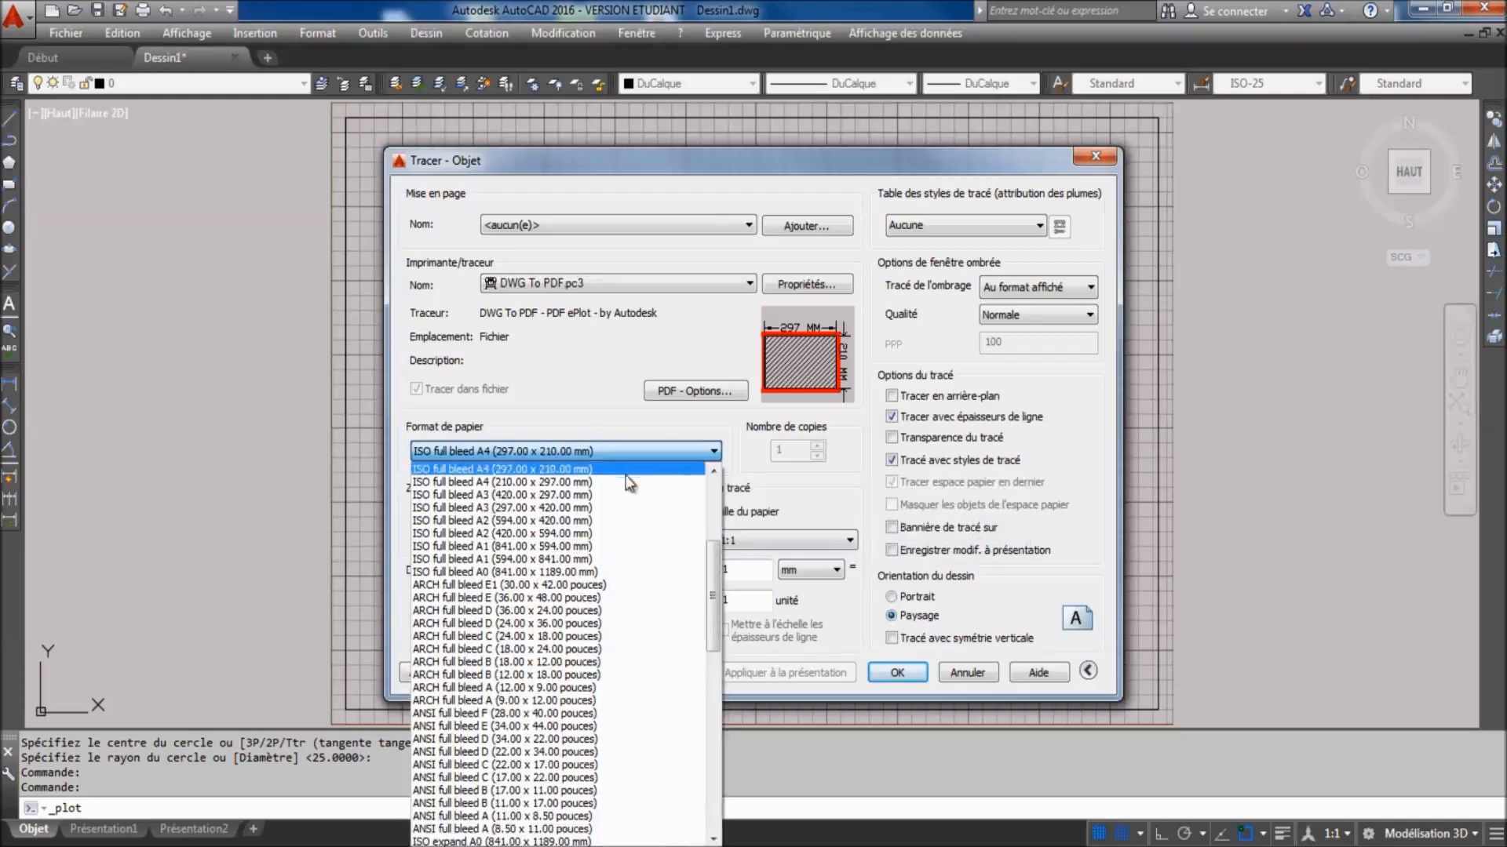
scroll(641, 501, "up", 5)
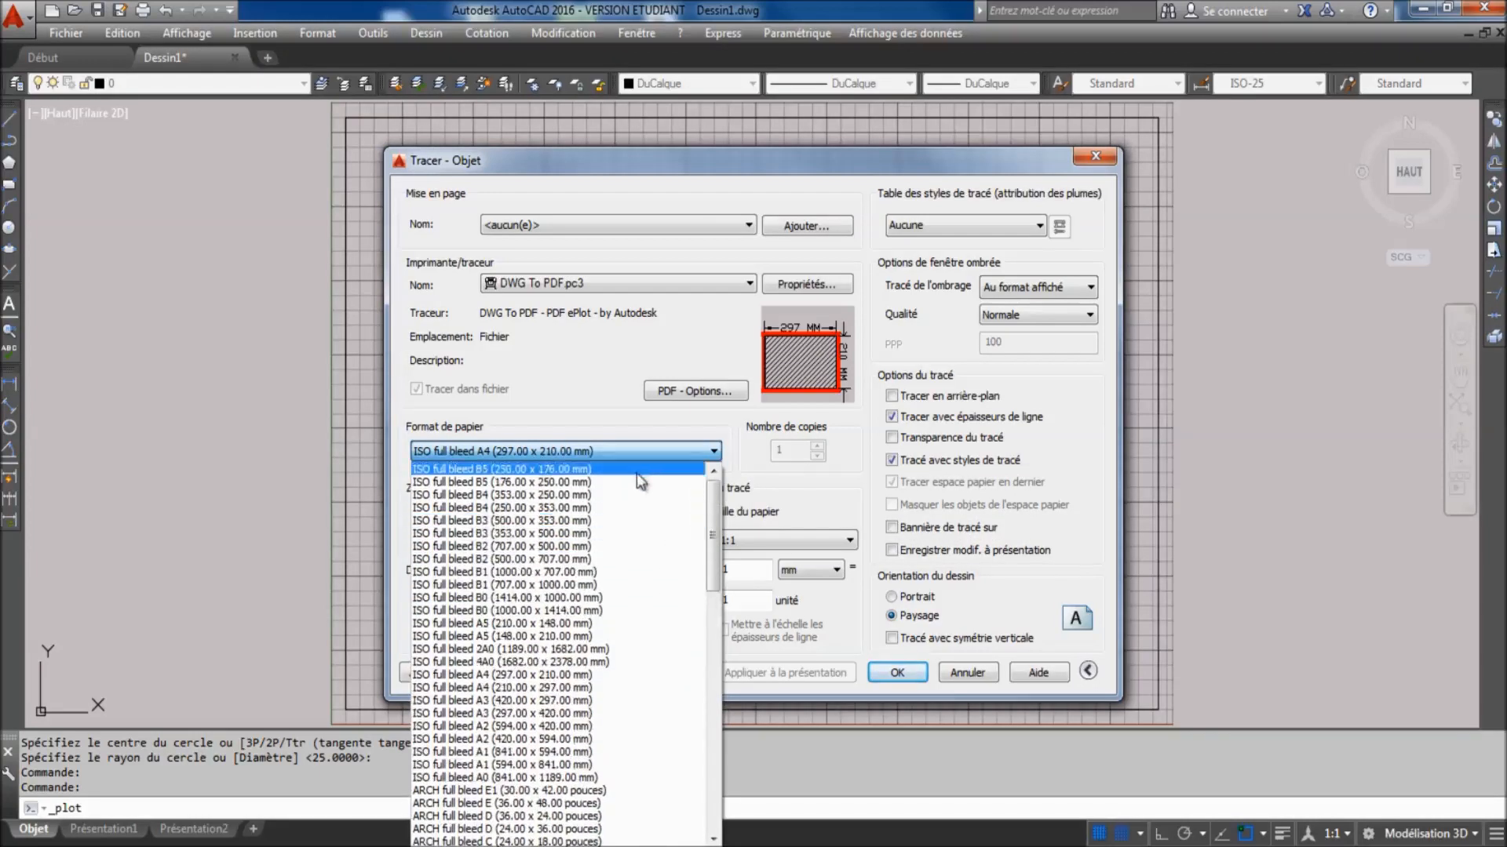
scroll(625, 559, "down", 1)
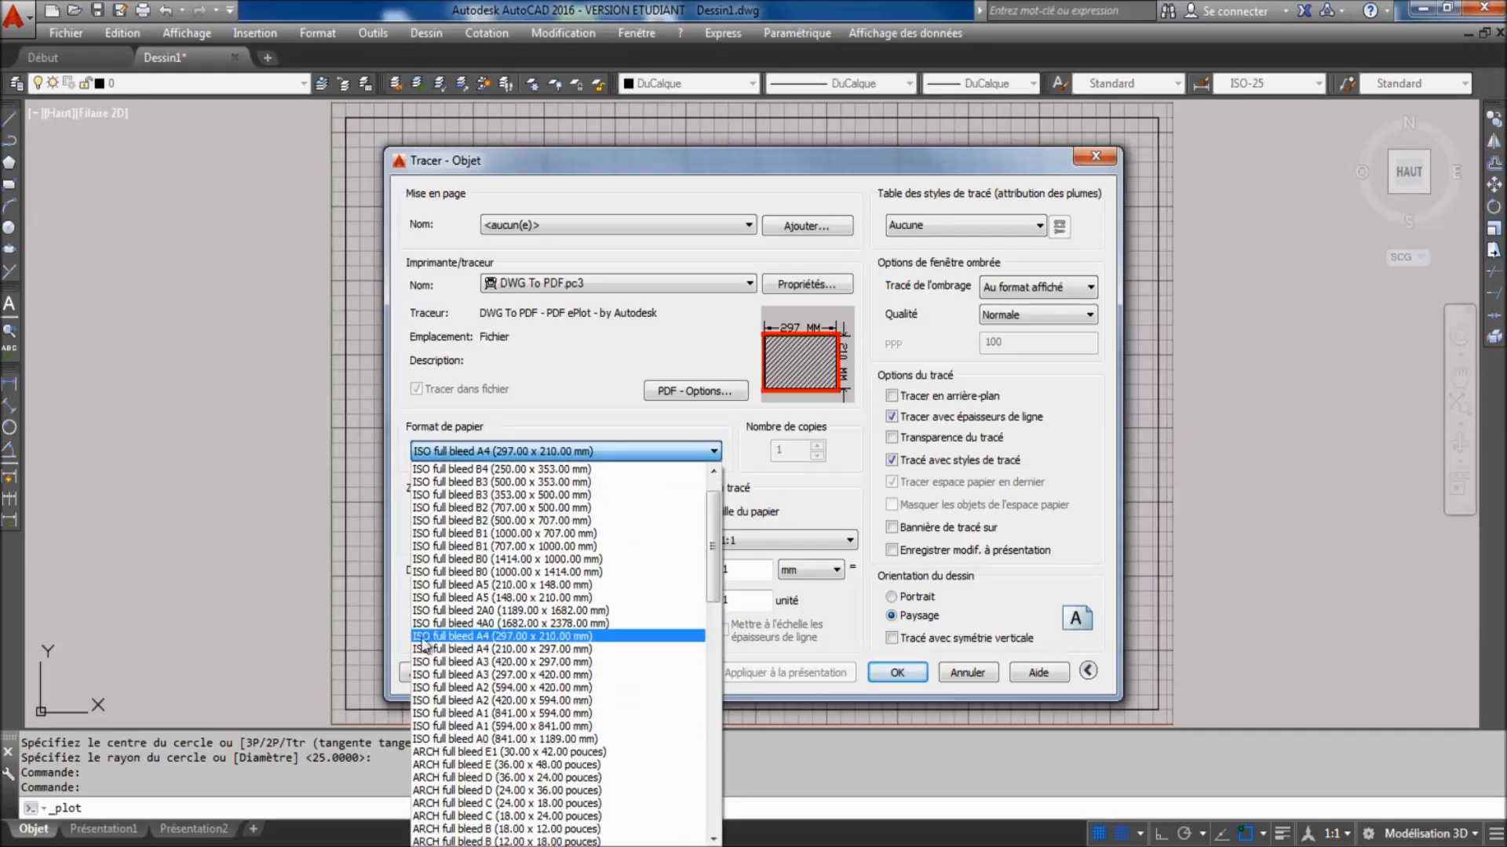
left_click(566, 637)
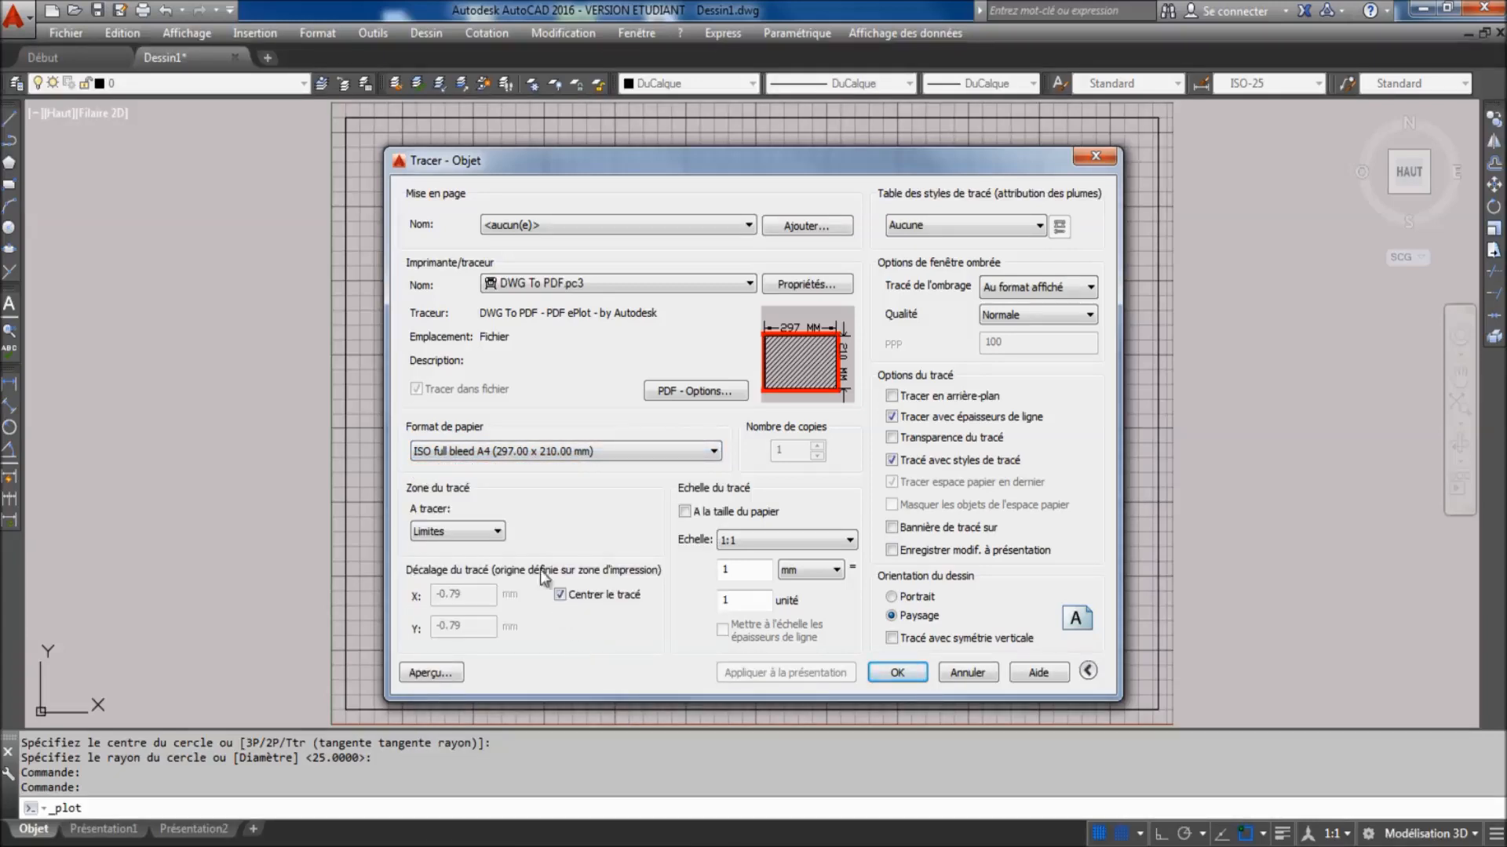
Set the plot area to Fenêtre using the inner frame's lower-left and upper-right corners, and apply the plot settings to the layout
left_click(498, 533)
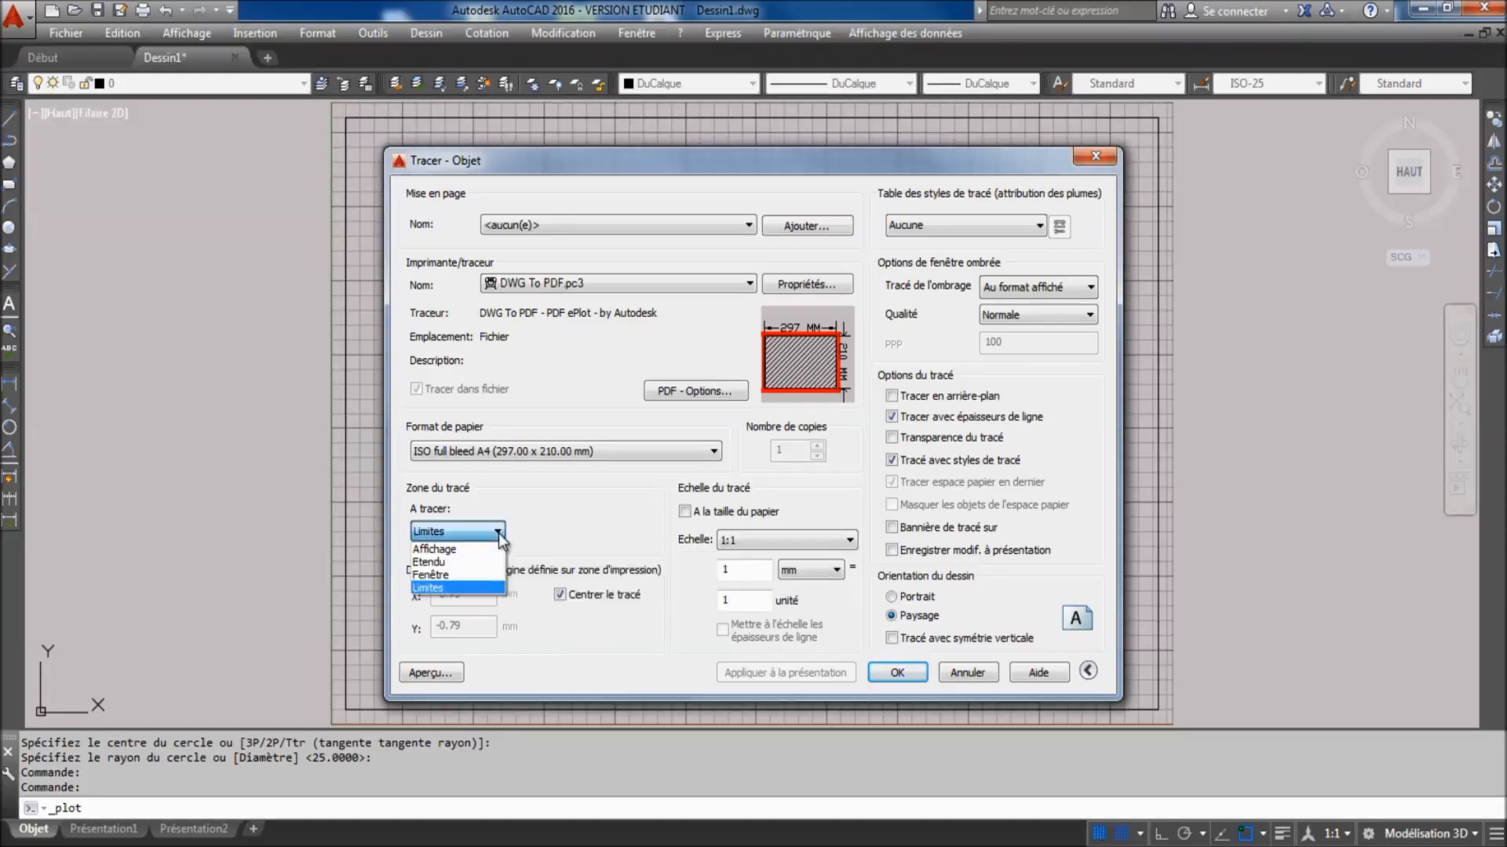
left_click(443, 575)
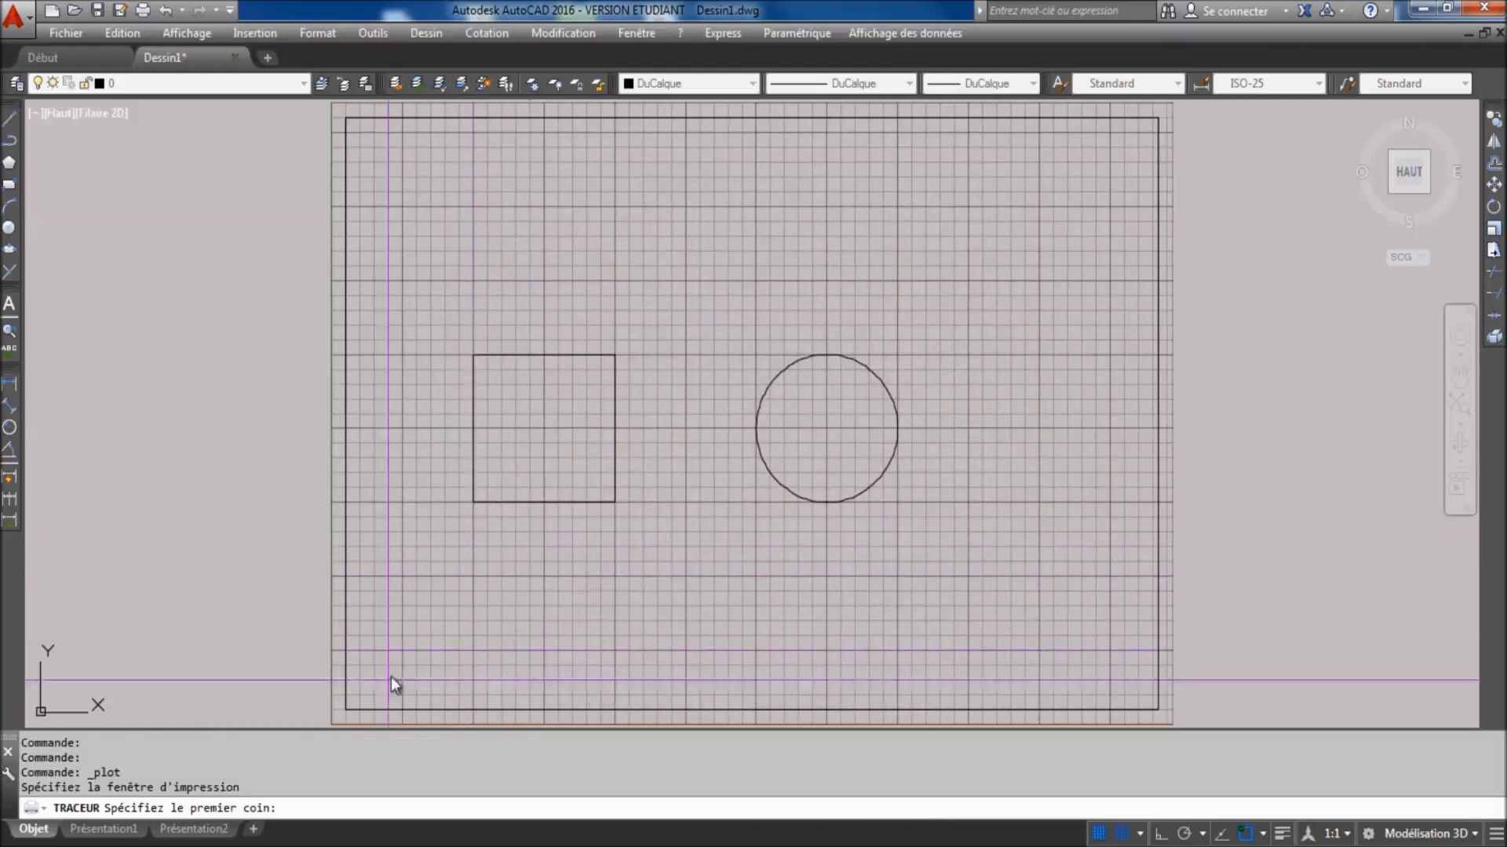
left_click(349, 708)
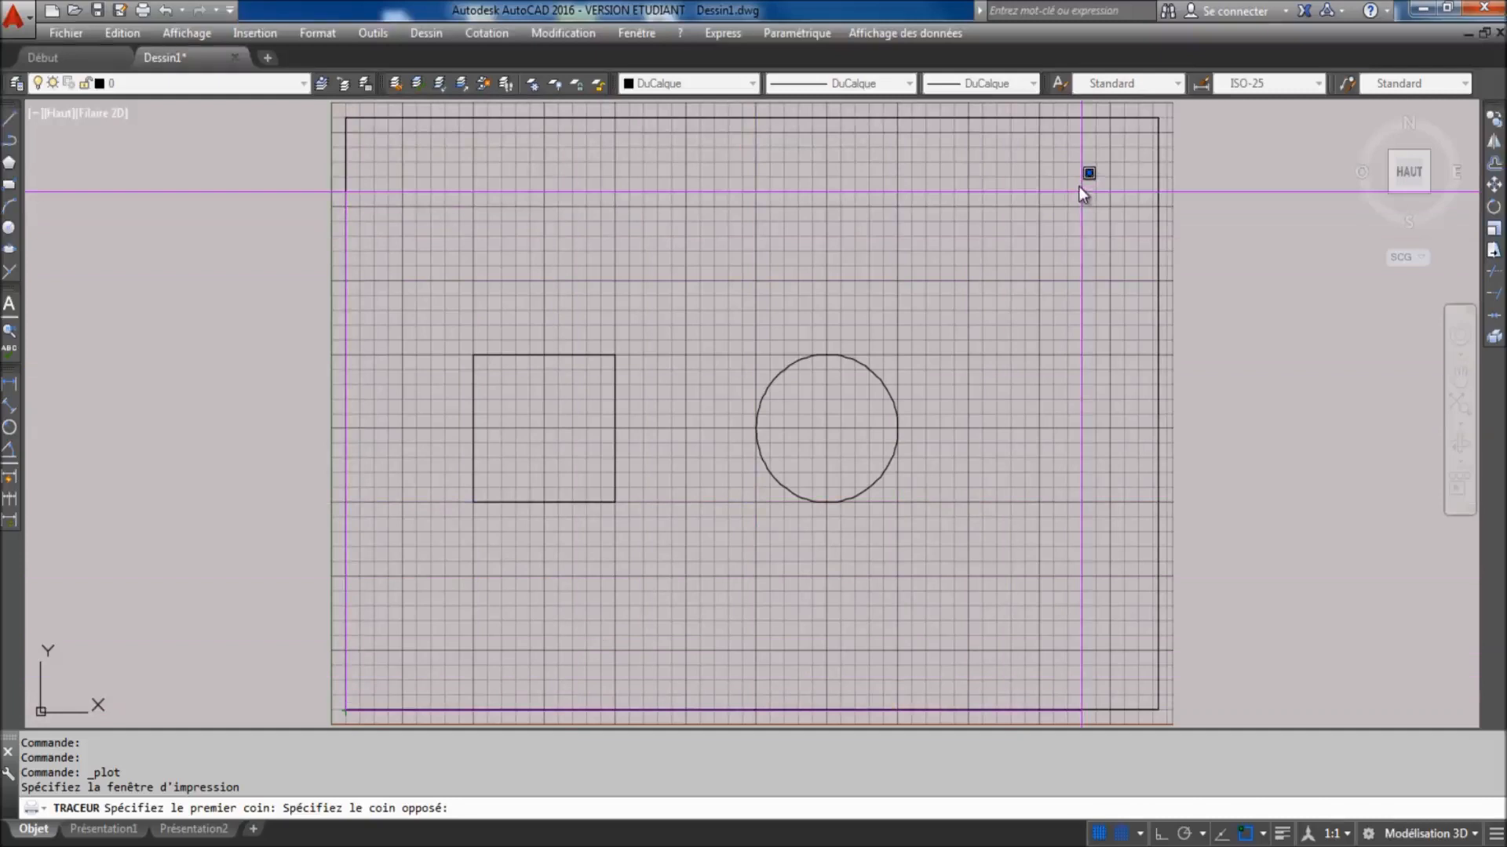
left_click(1159, 118)
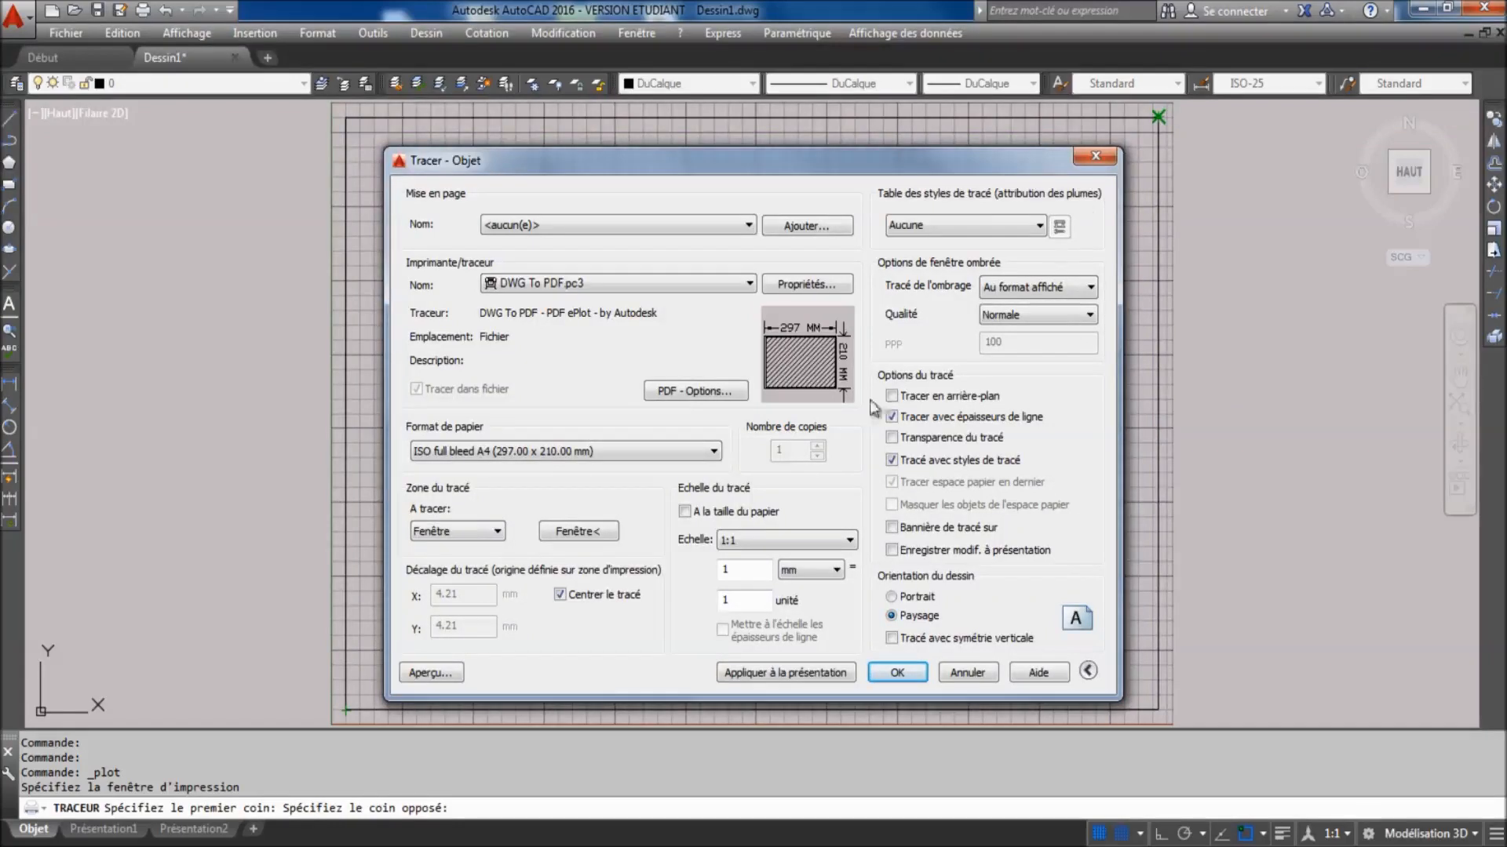
left_click(770, 672)
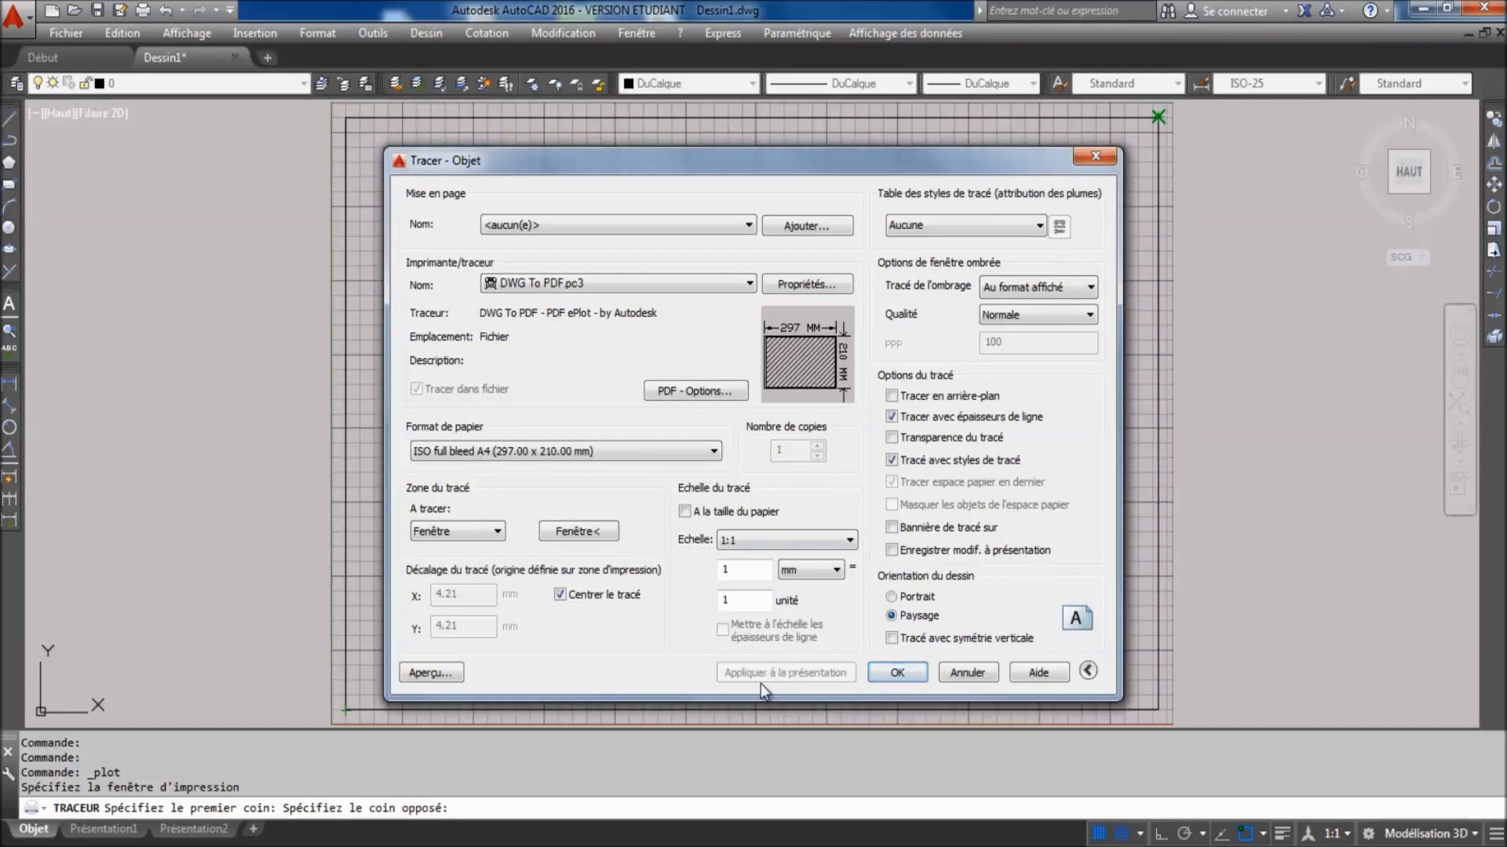
Redefine the plot window from the frame's lower-left to upper-right corner, keep the scale at 1:1, and preview the plot
left_click(580, 532)
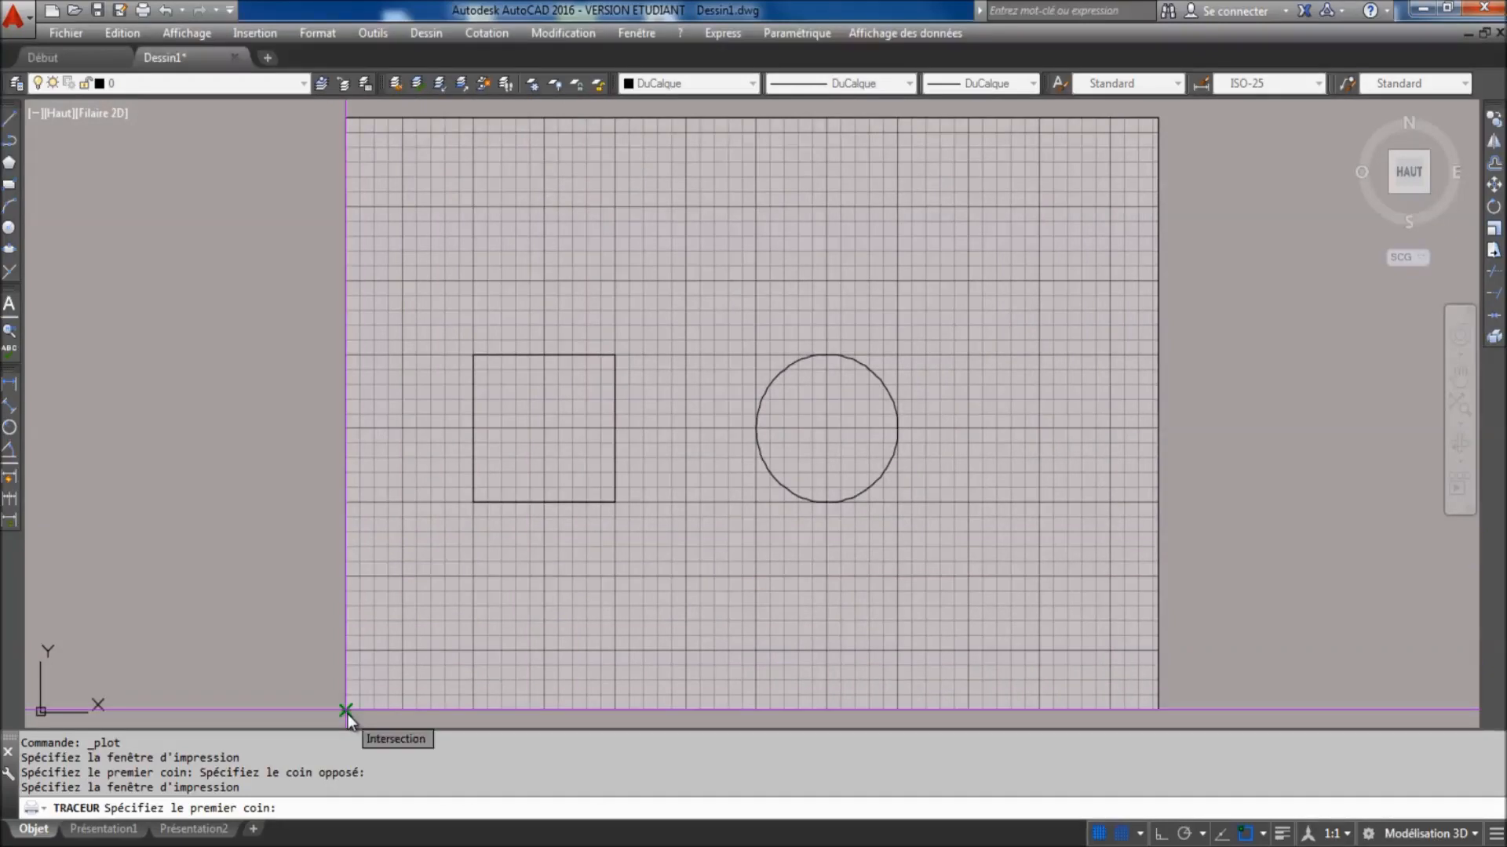
left_click(346, 712)
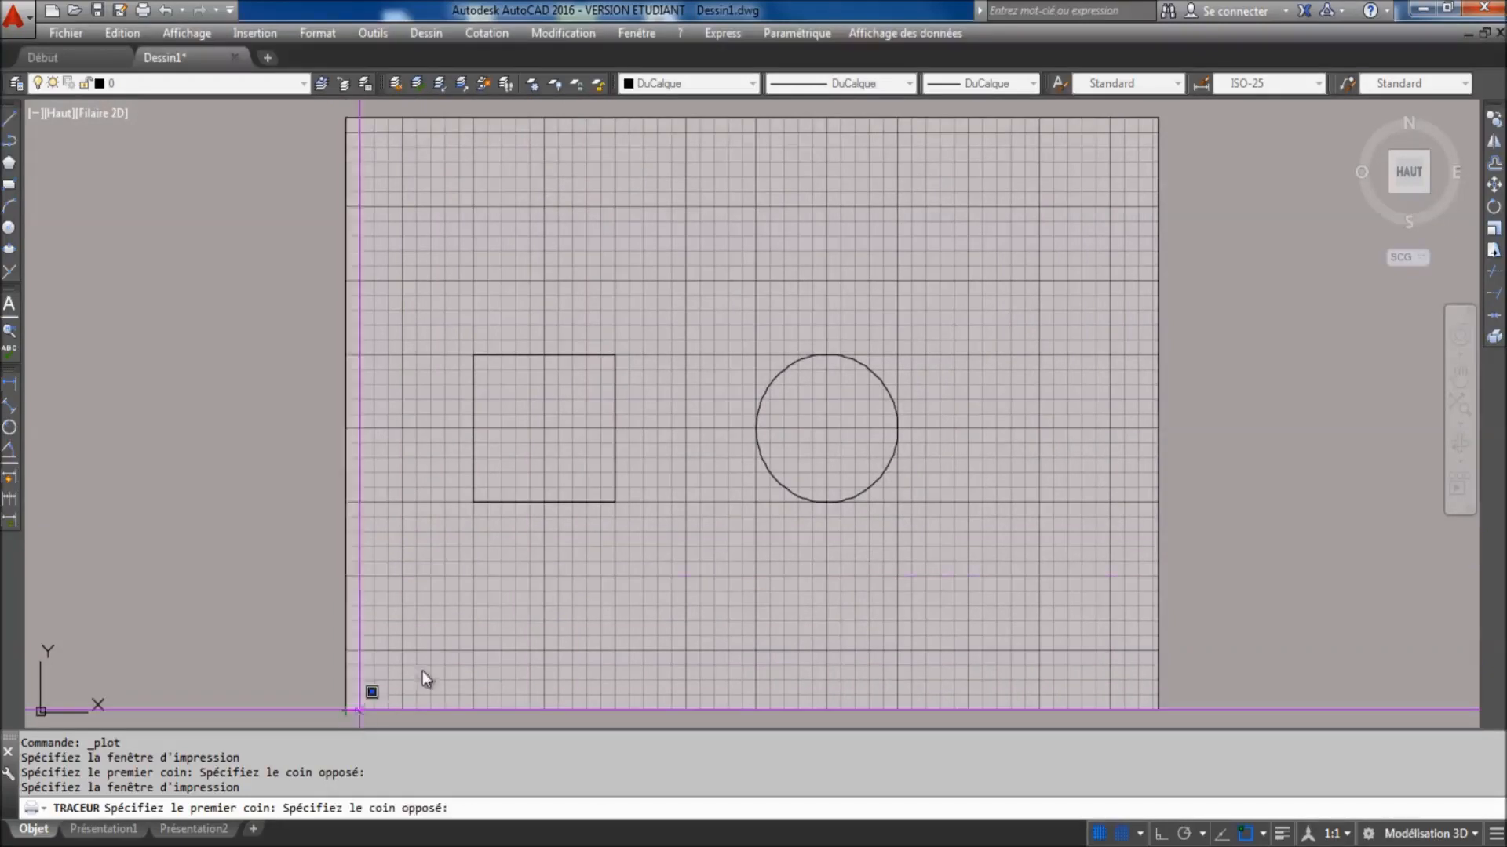
left_click(1158, 119)
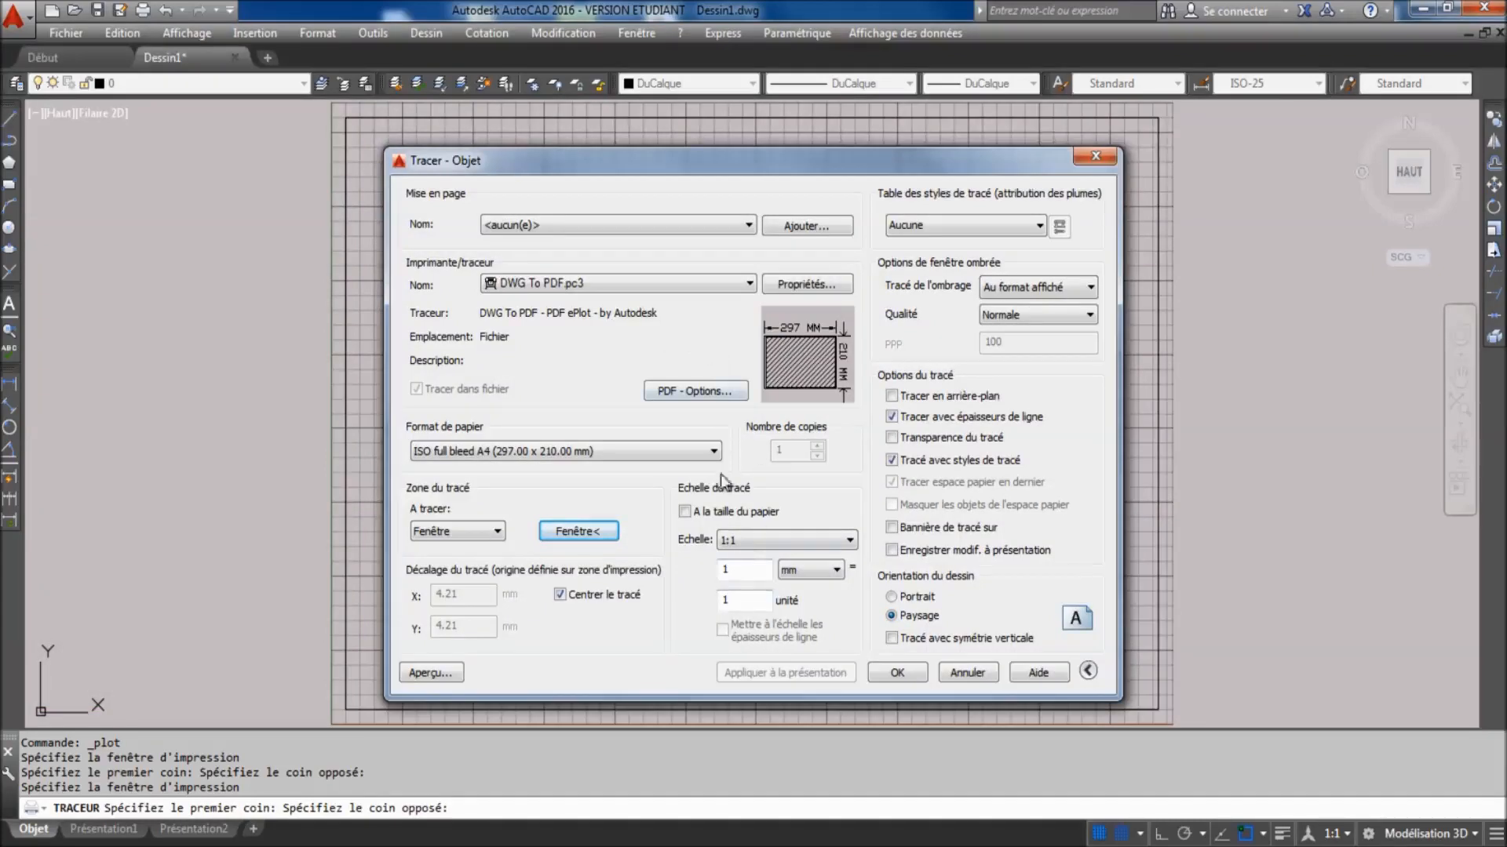
left_click(850, 541)
left_click(851, 547)
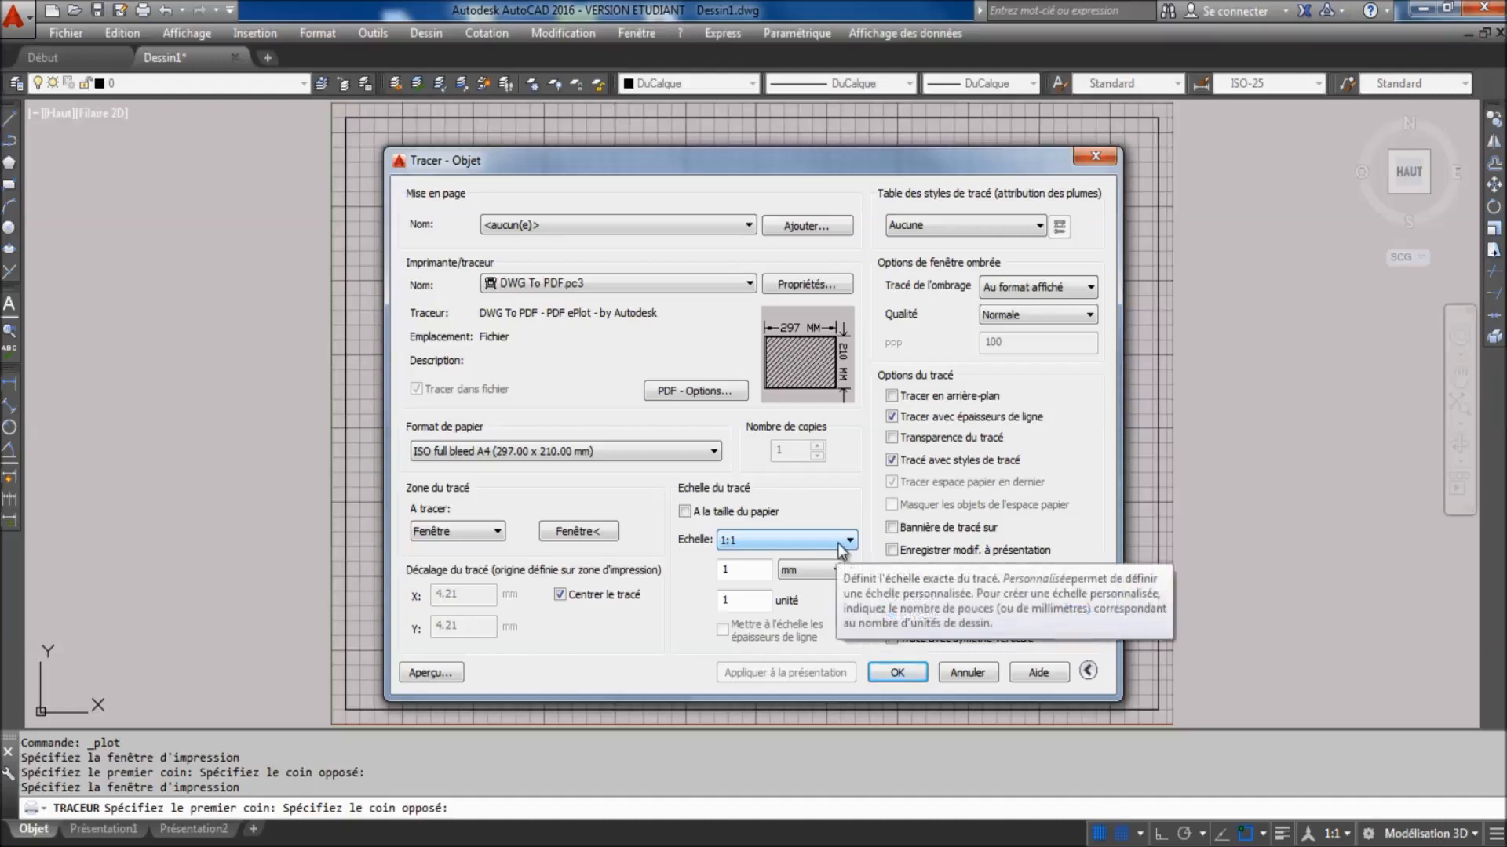
left_click(433, 674)
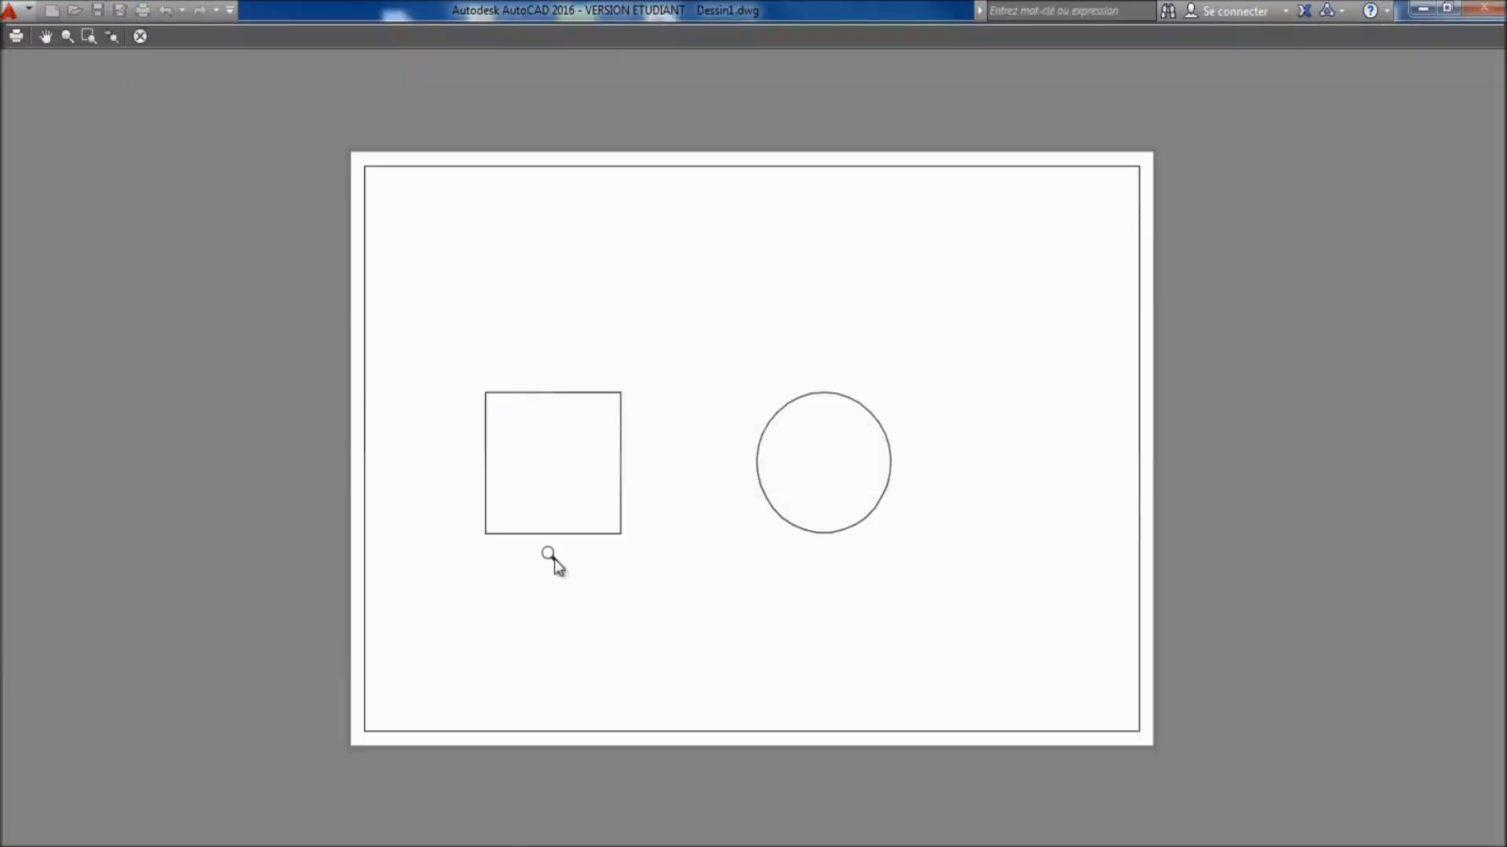
key("Escape")
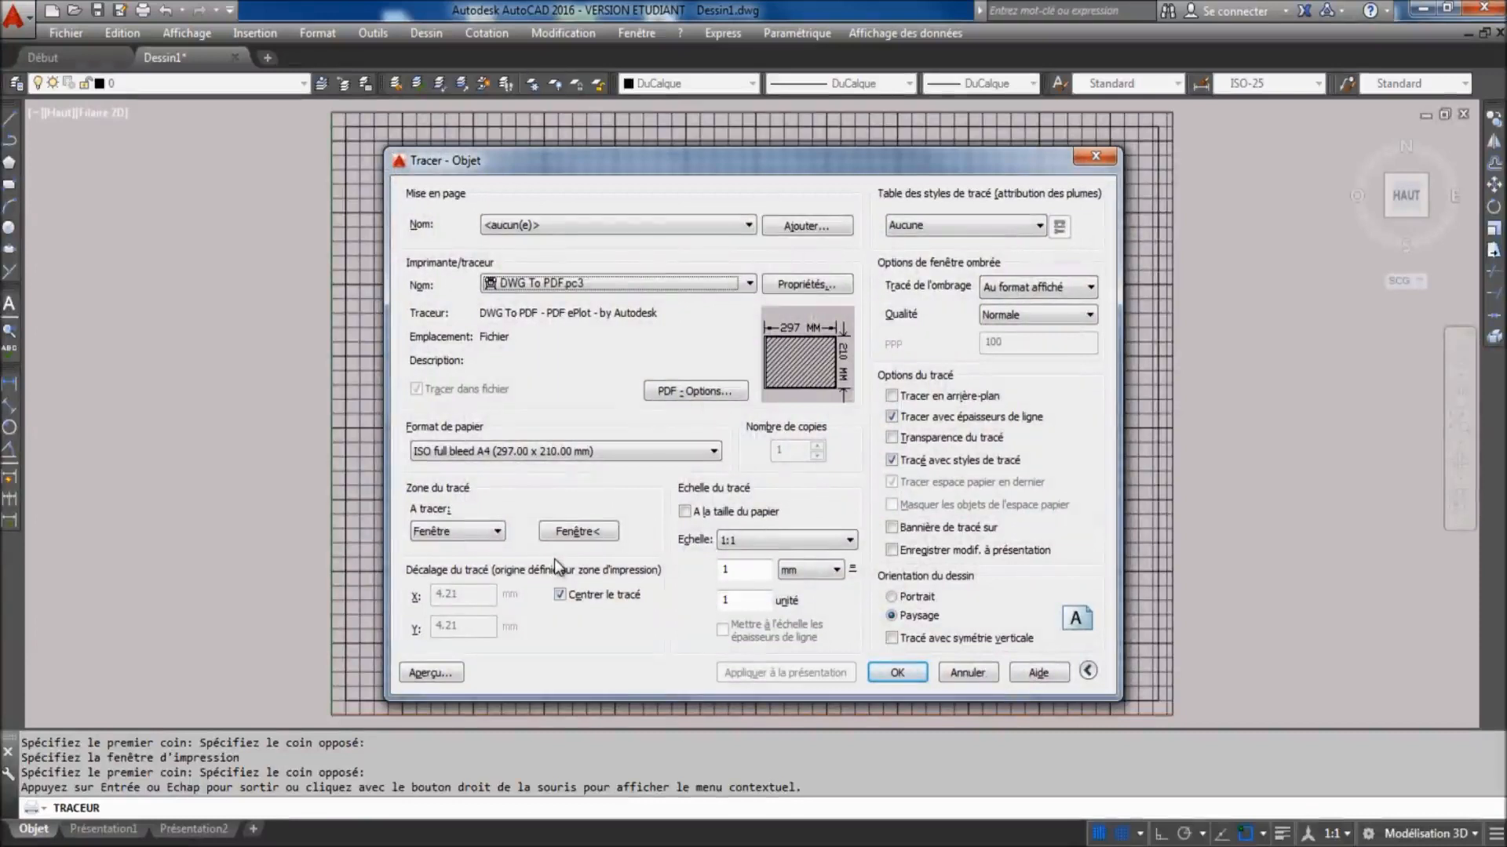
Plot the drawing to a PDF file named Test 1.pdf in Mes documents
left_click(896, 671)
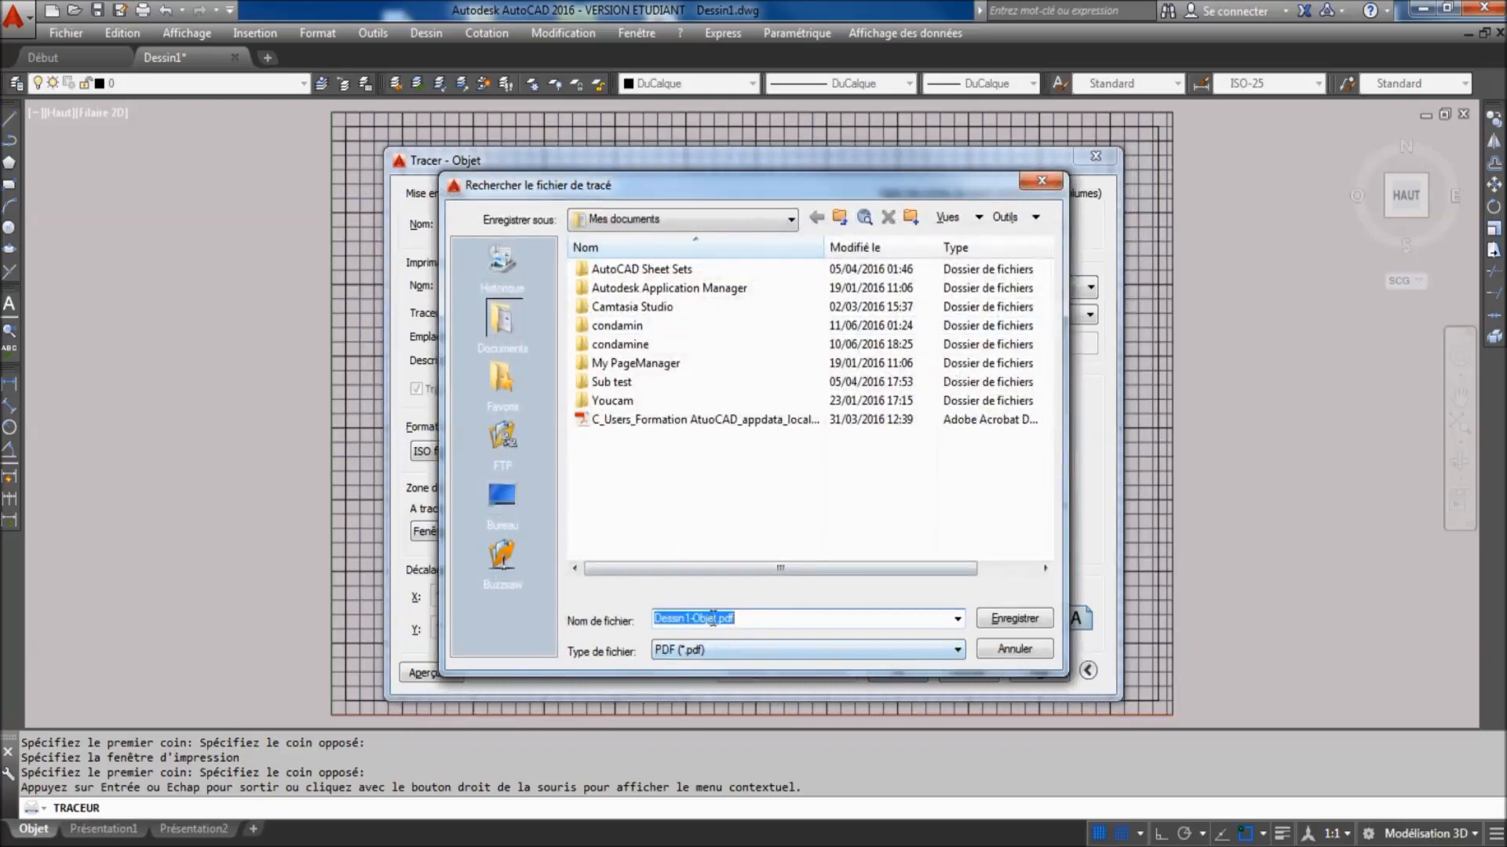
left_click_drag(715, 618, 604, 621)
key("Delete")
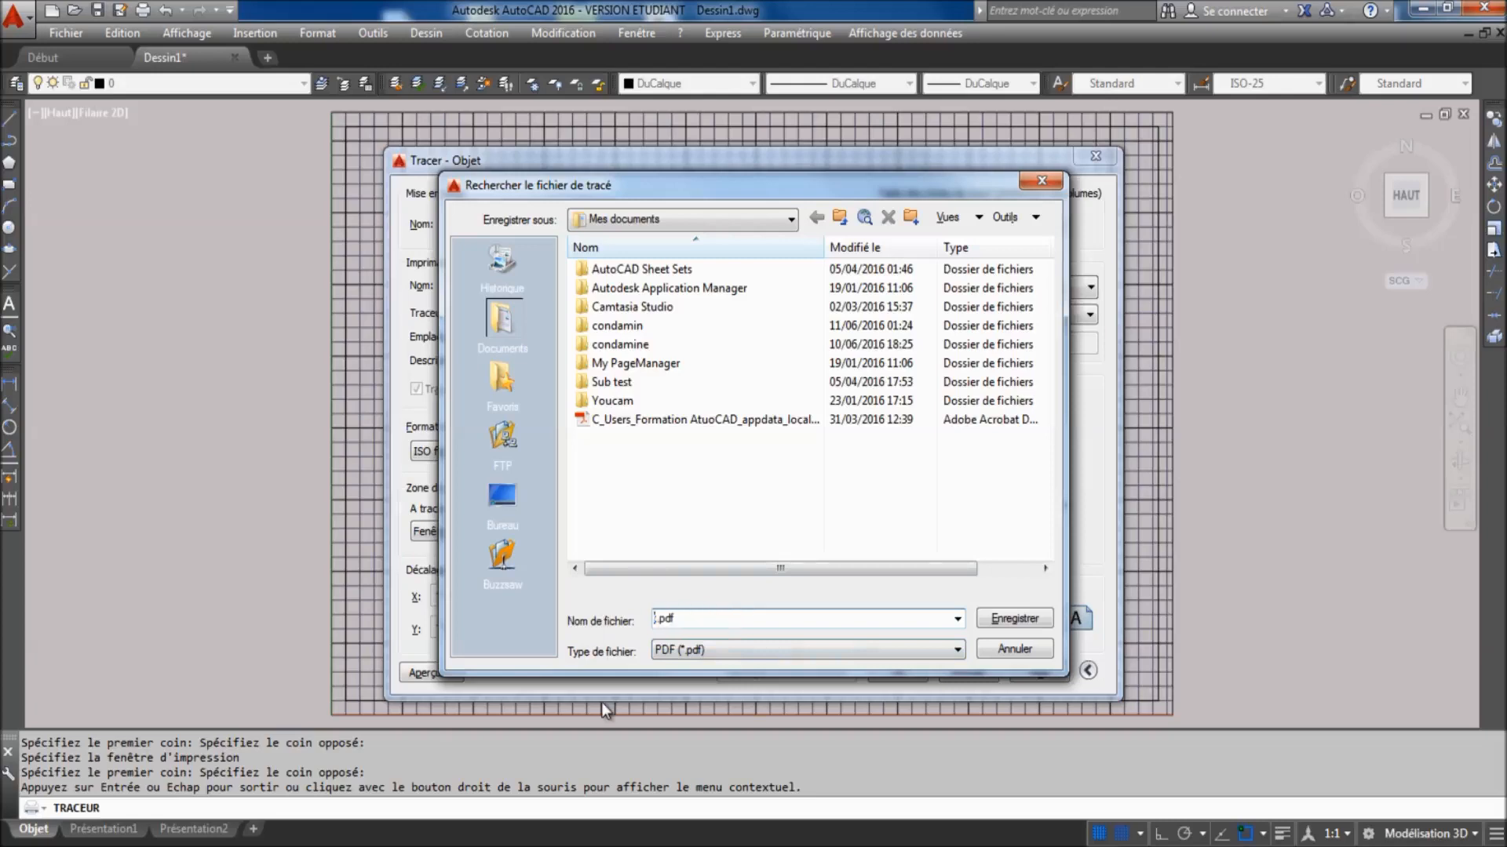
key("Delete")
type("Test 1.")
left_click(1009, 619)
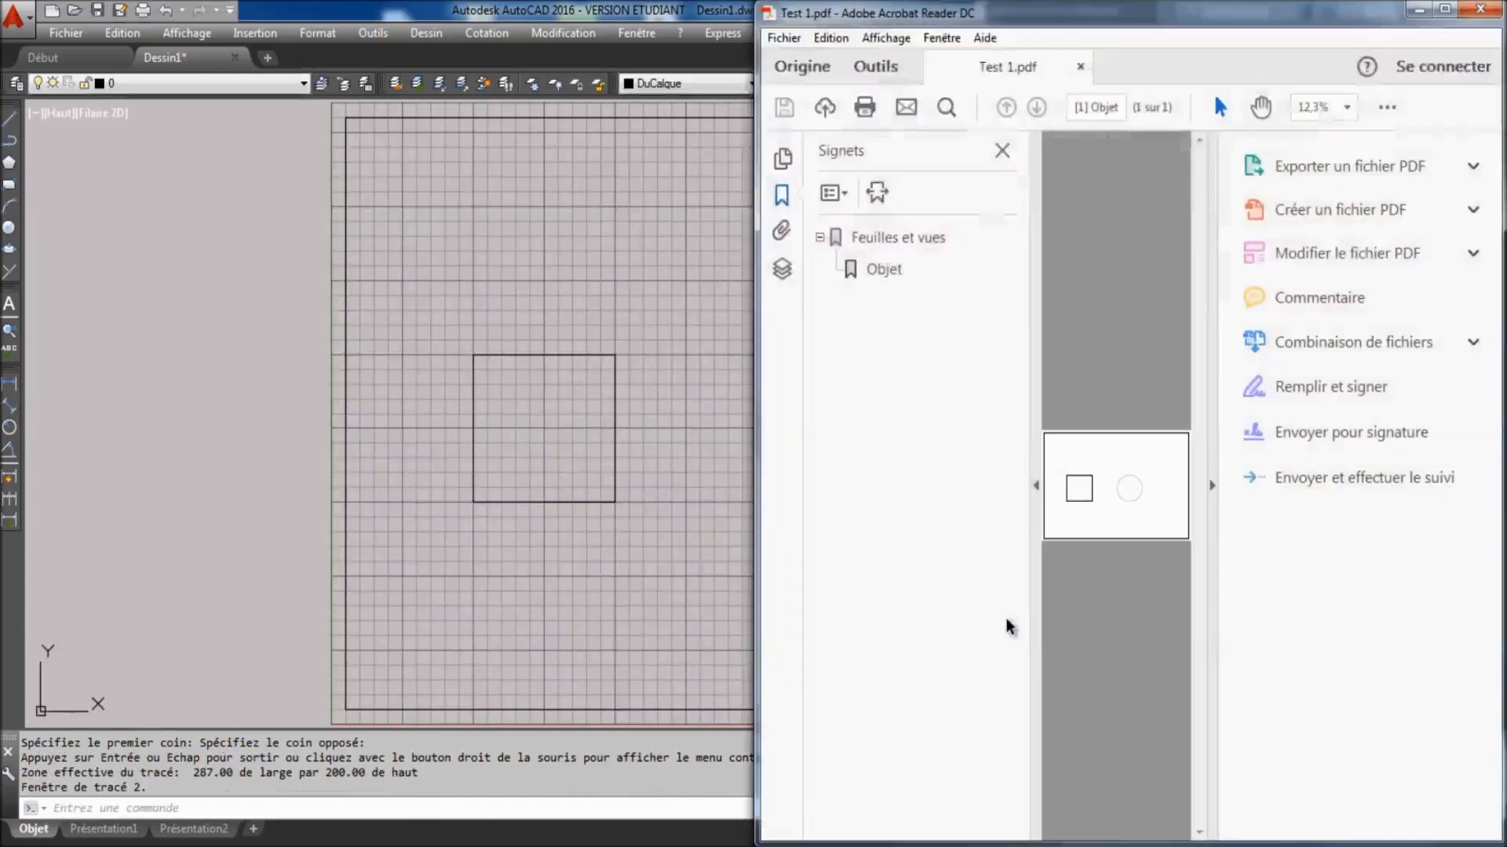
Maximize Test 1.pdf in Adobe Acrobat Reader and hide both side panes to examine the plotted frame, square and circle
double_click(1123, 11)
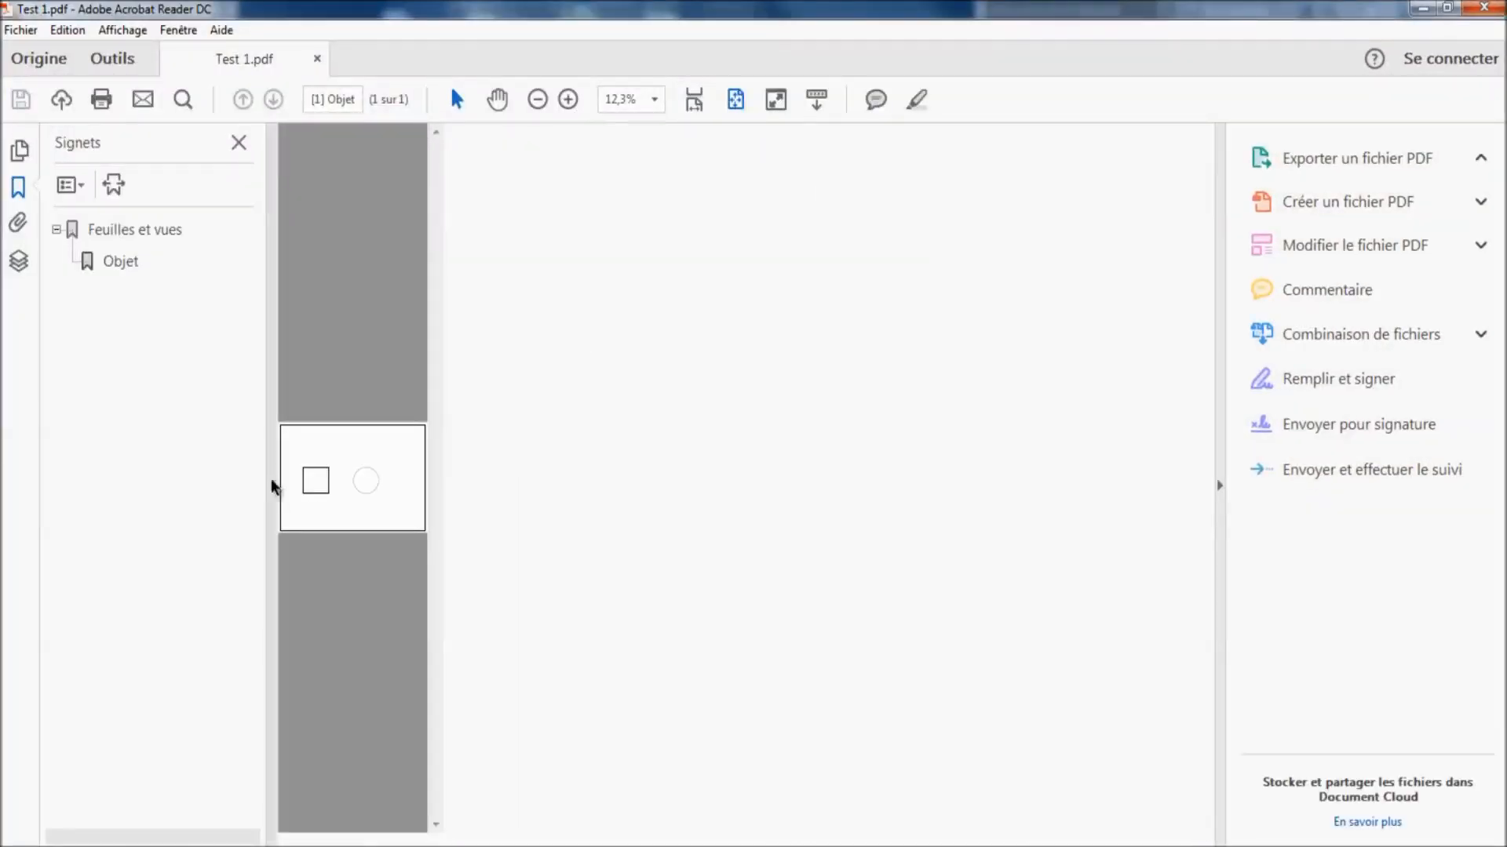
left_click(272, 485)
left_click(1218, 486)
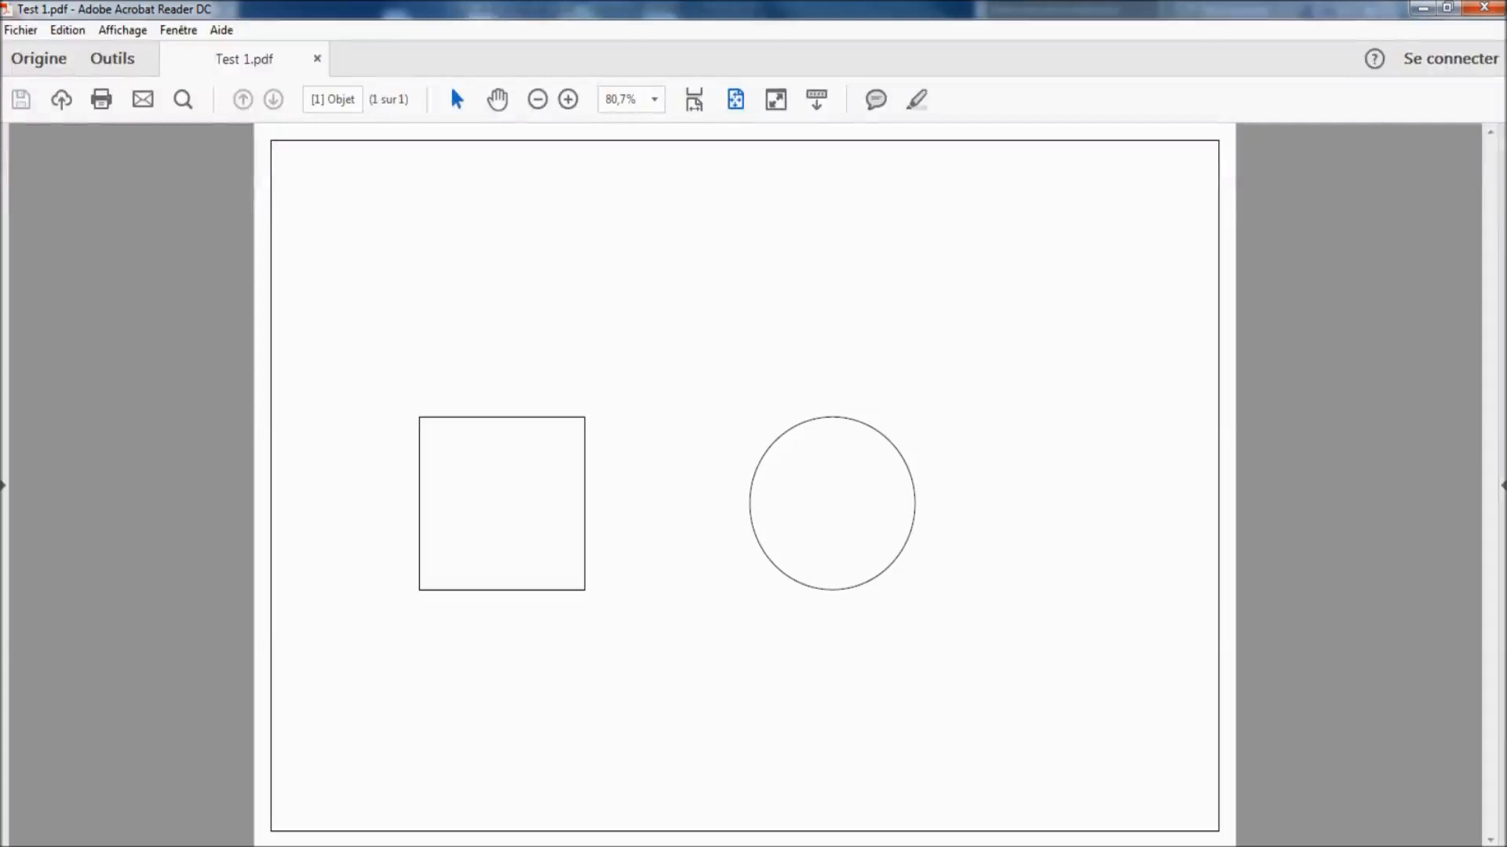
Switch back to AutoCAD and erase the frame, the square and the circle
key("alt+Tab")
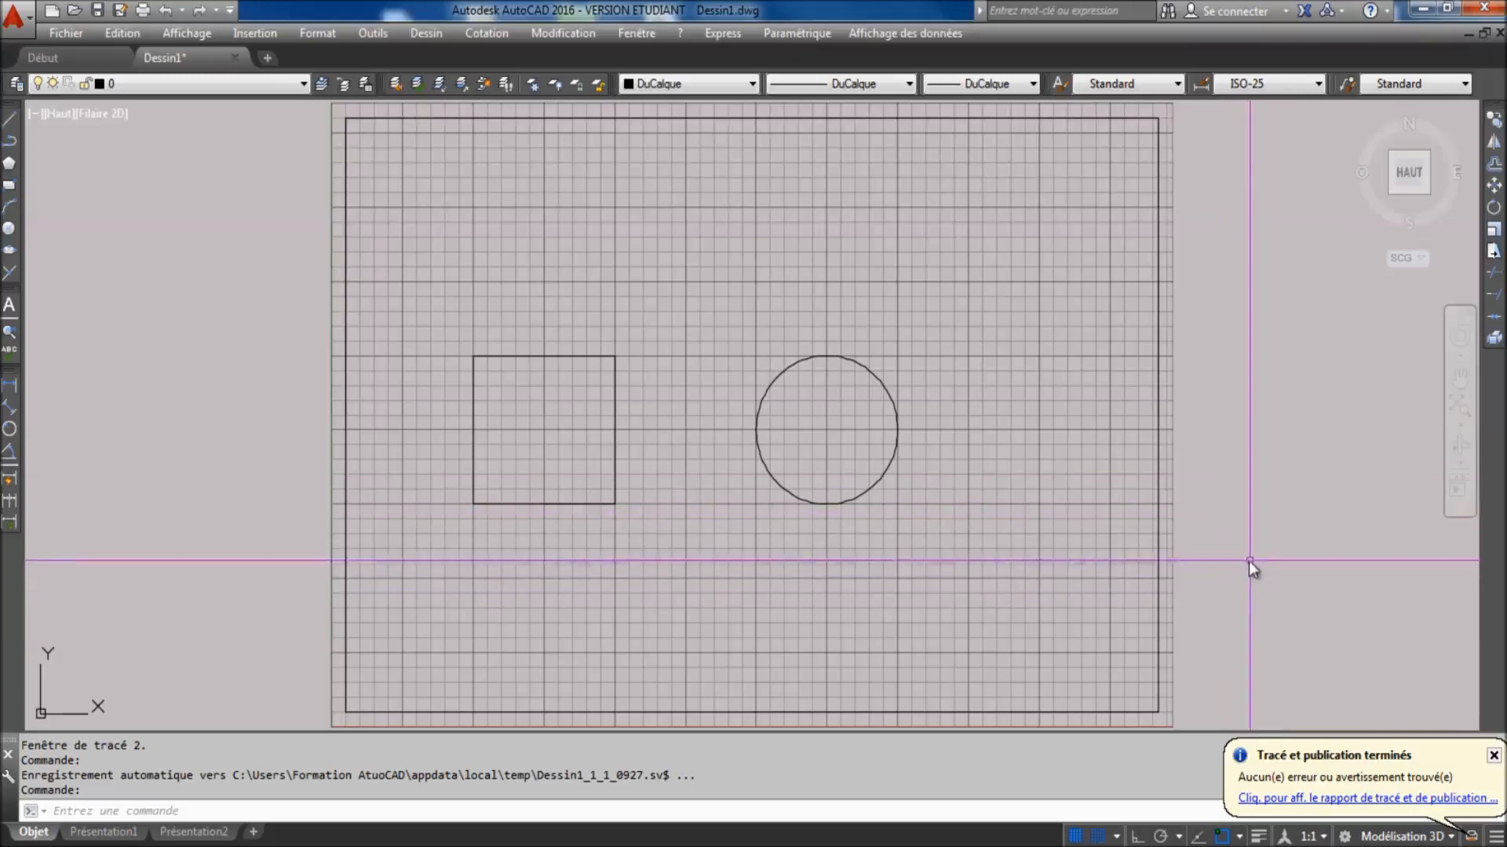
left_click(1256, 567)
left_click(240, 264)
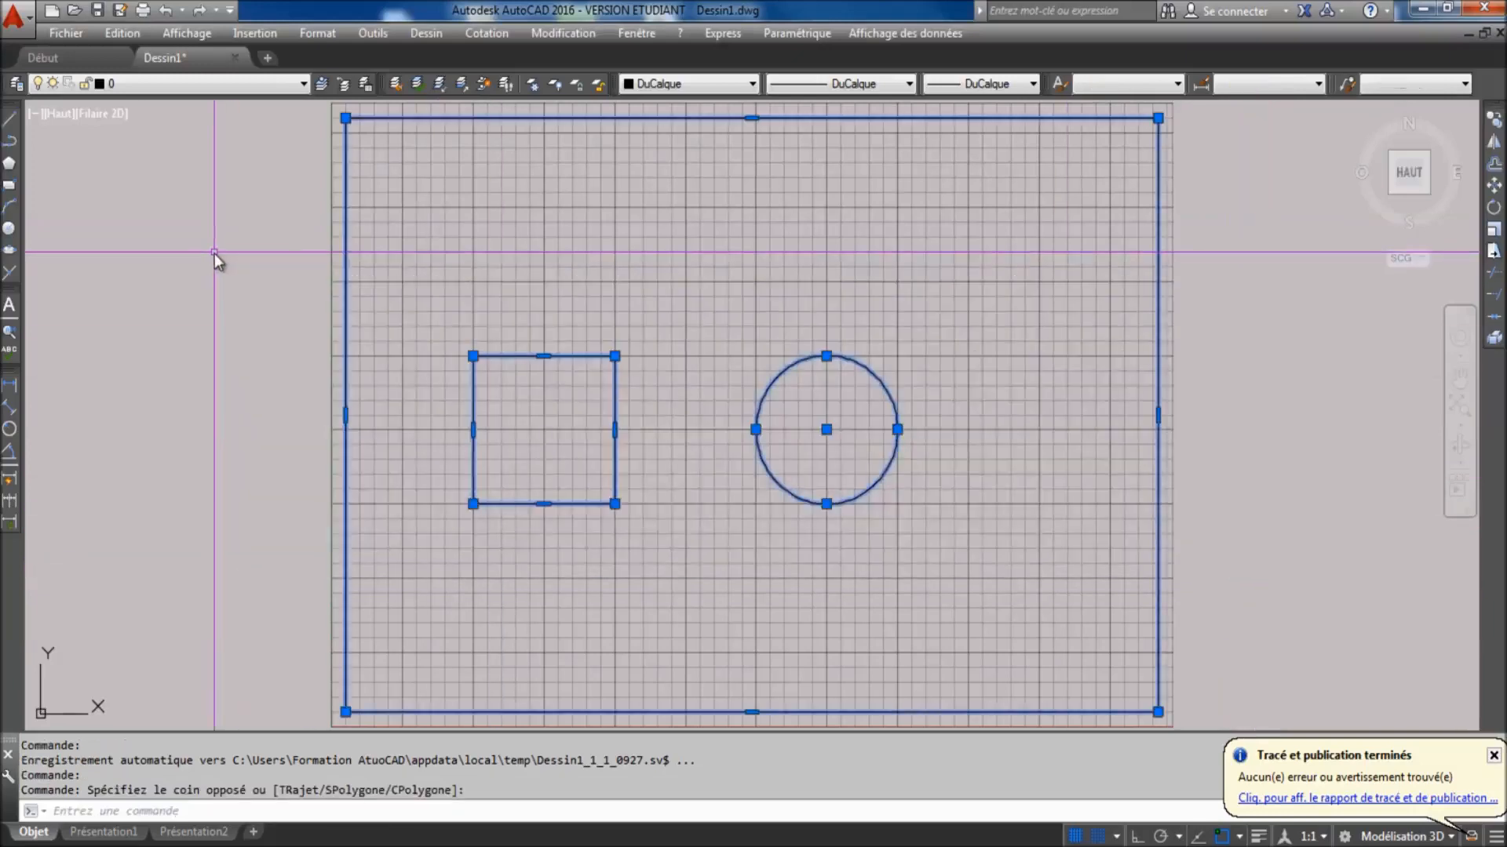
key("Delete")
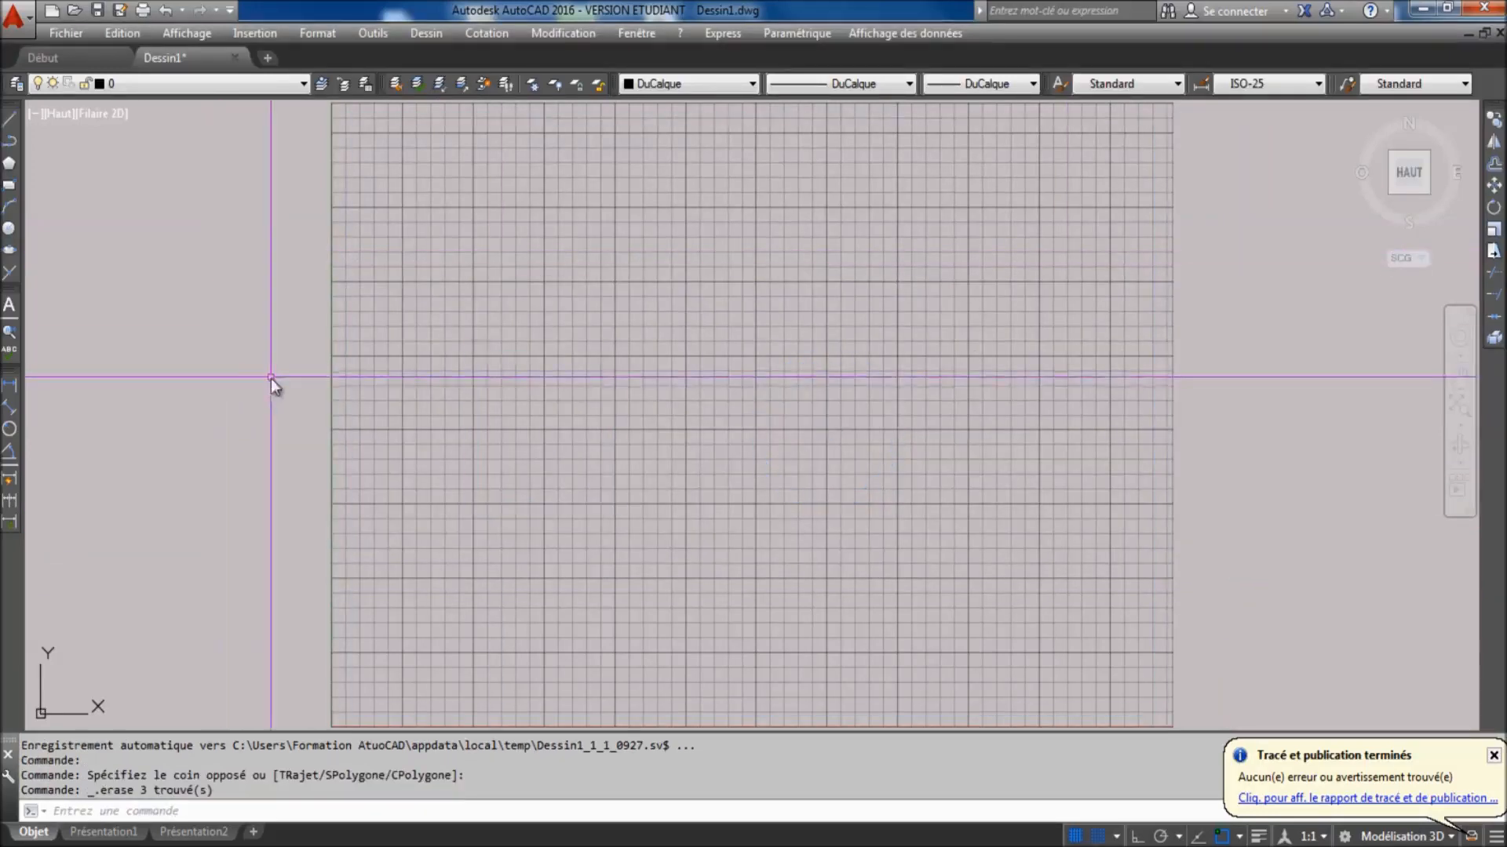
Set both the snap spacing and the grid spacing to 0.5 in X and Y
right_click(1076, 837)
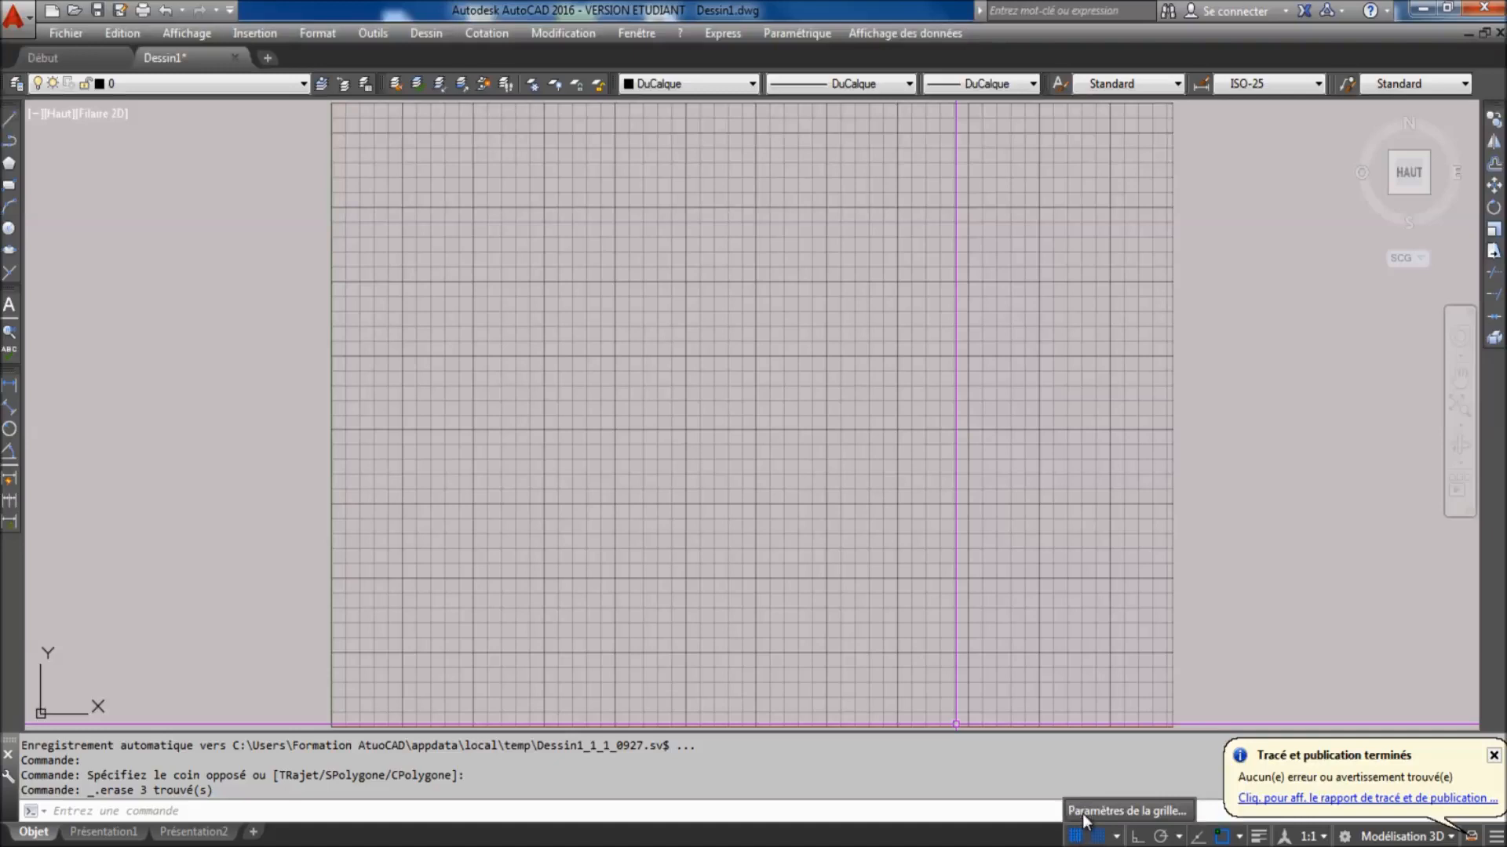
left_click(1084, 817)
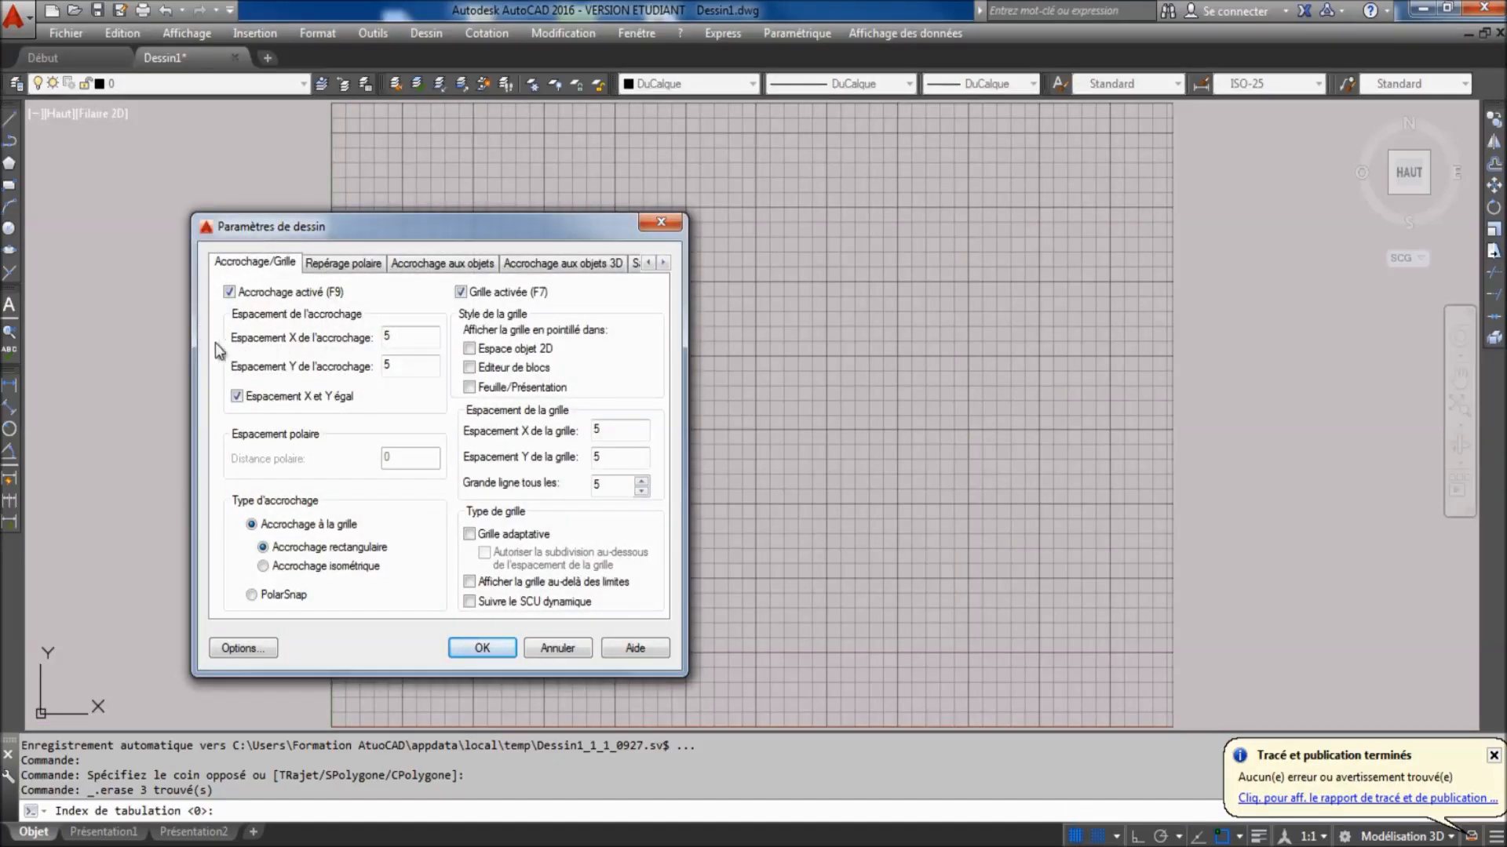
double_click(418, 338)
type("0.5")
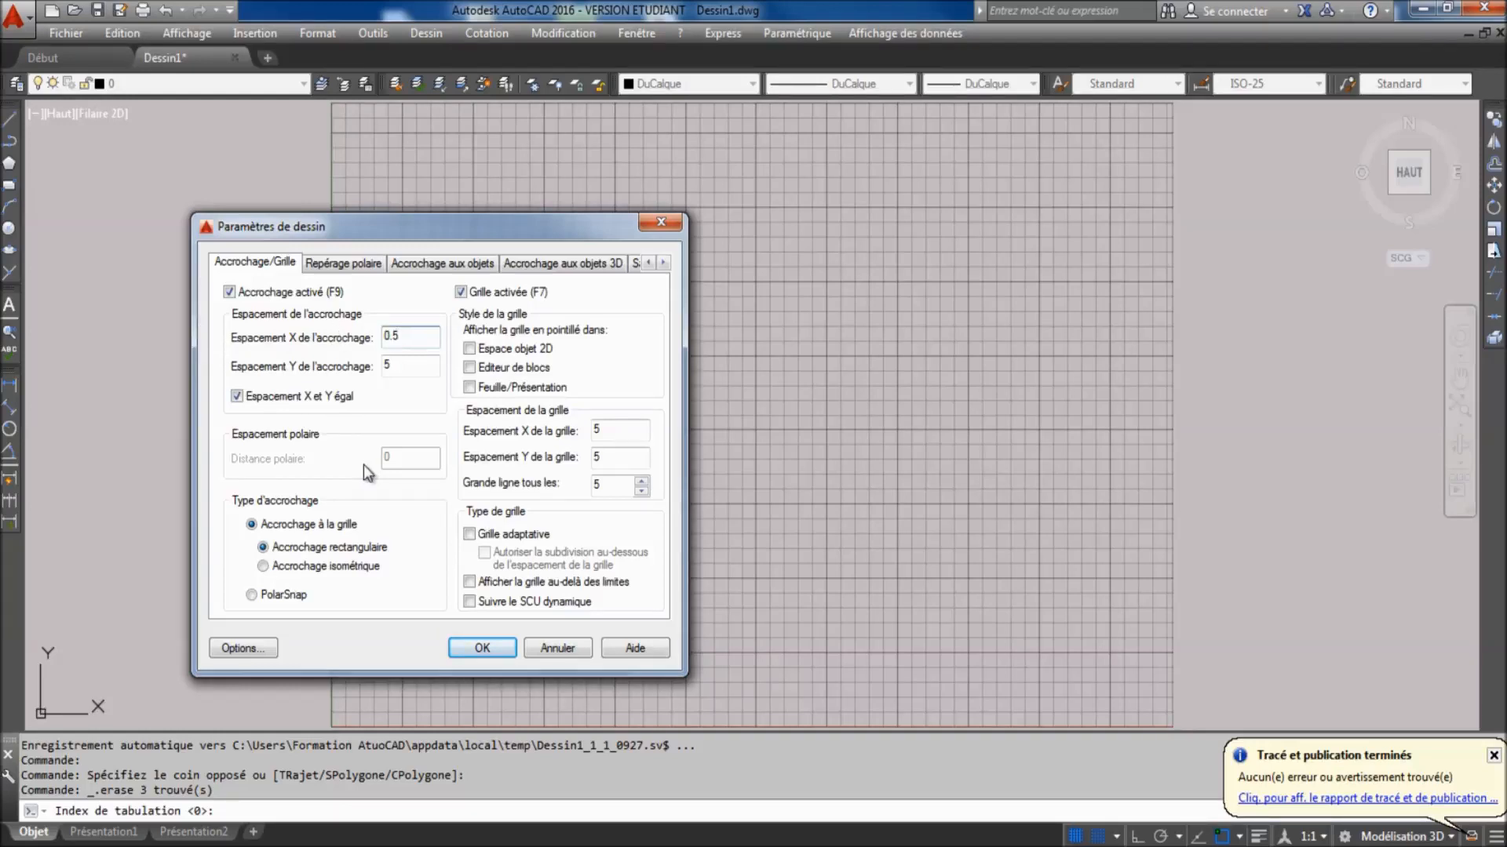
left_click(409, 365)
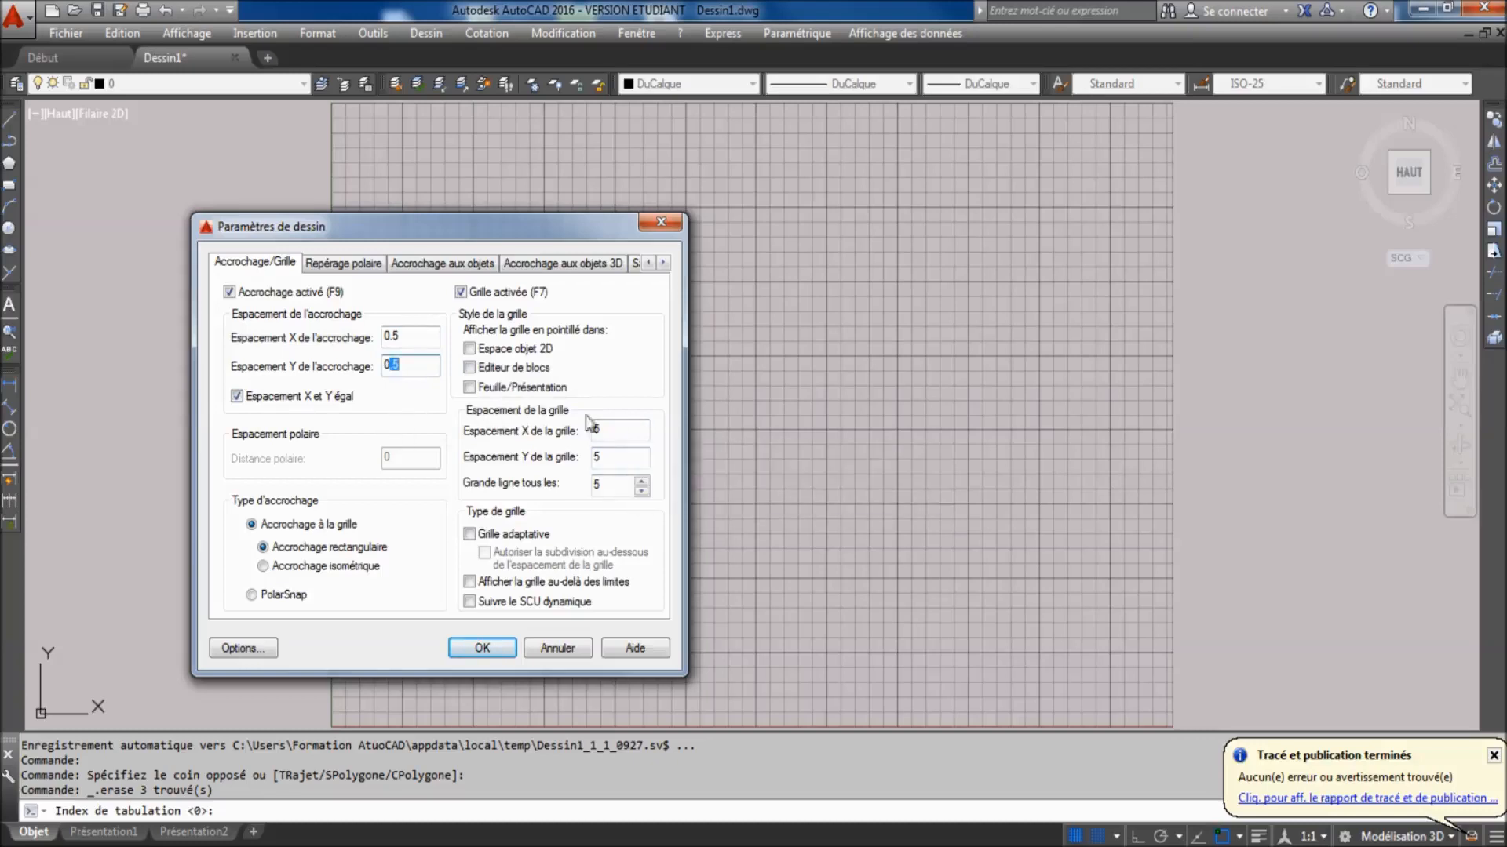
double_click(624, 429)
type("0.5")
key("Tab")
left_click(613, 484)
left_click(482, 649)
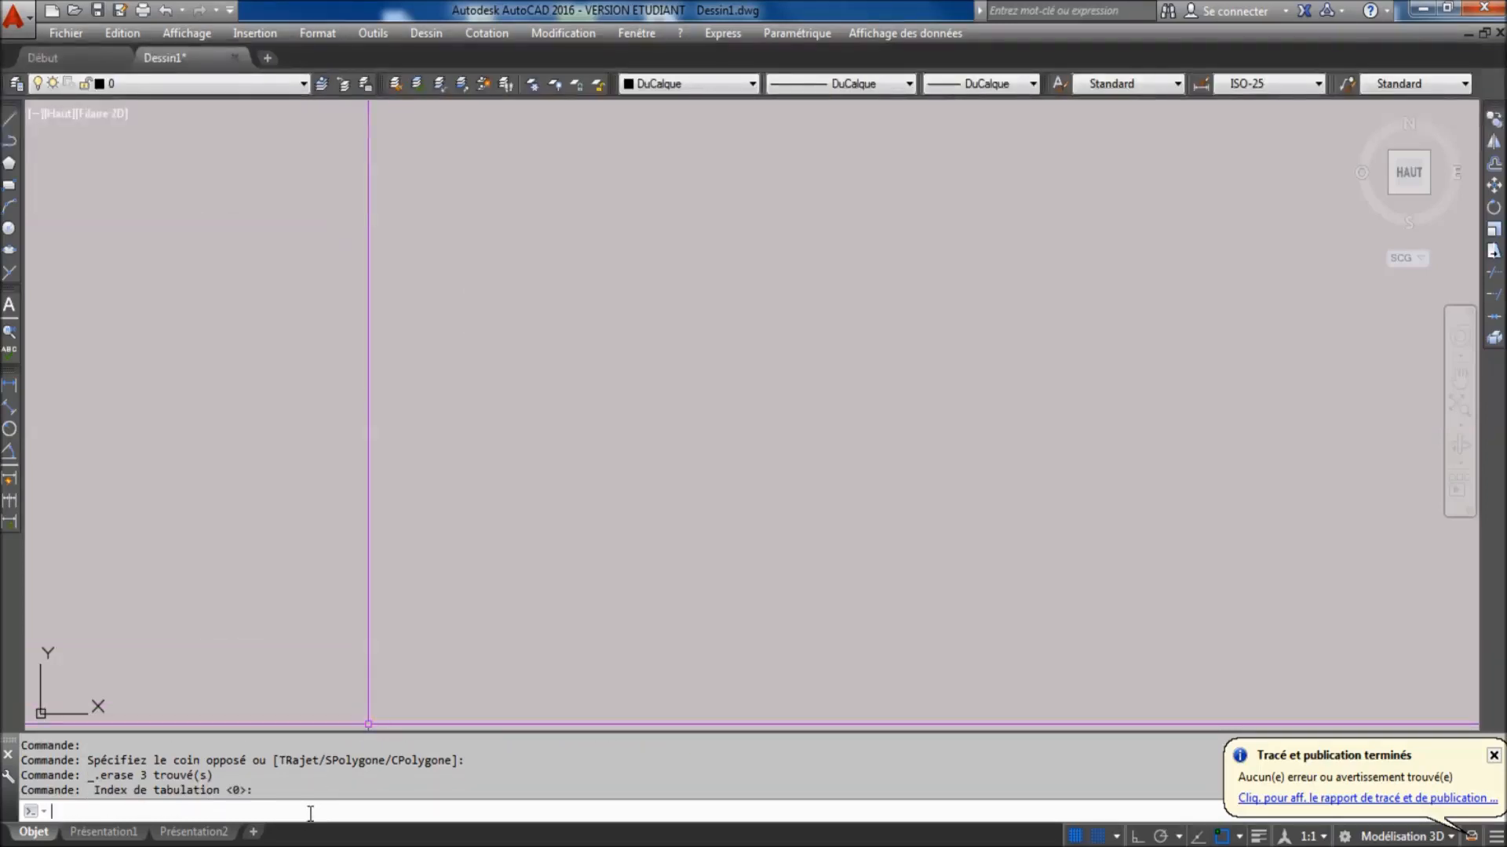
Set the drawing limits from 0,0 to 29.7,21 and fit the whole grid in the view
type("limites")
key("Return")
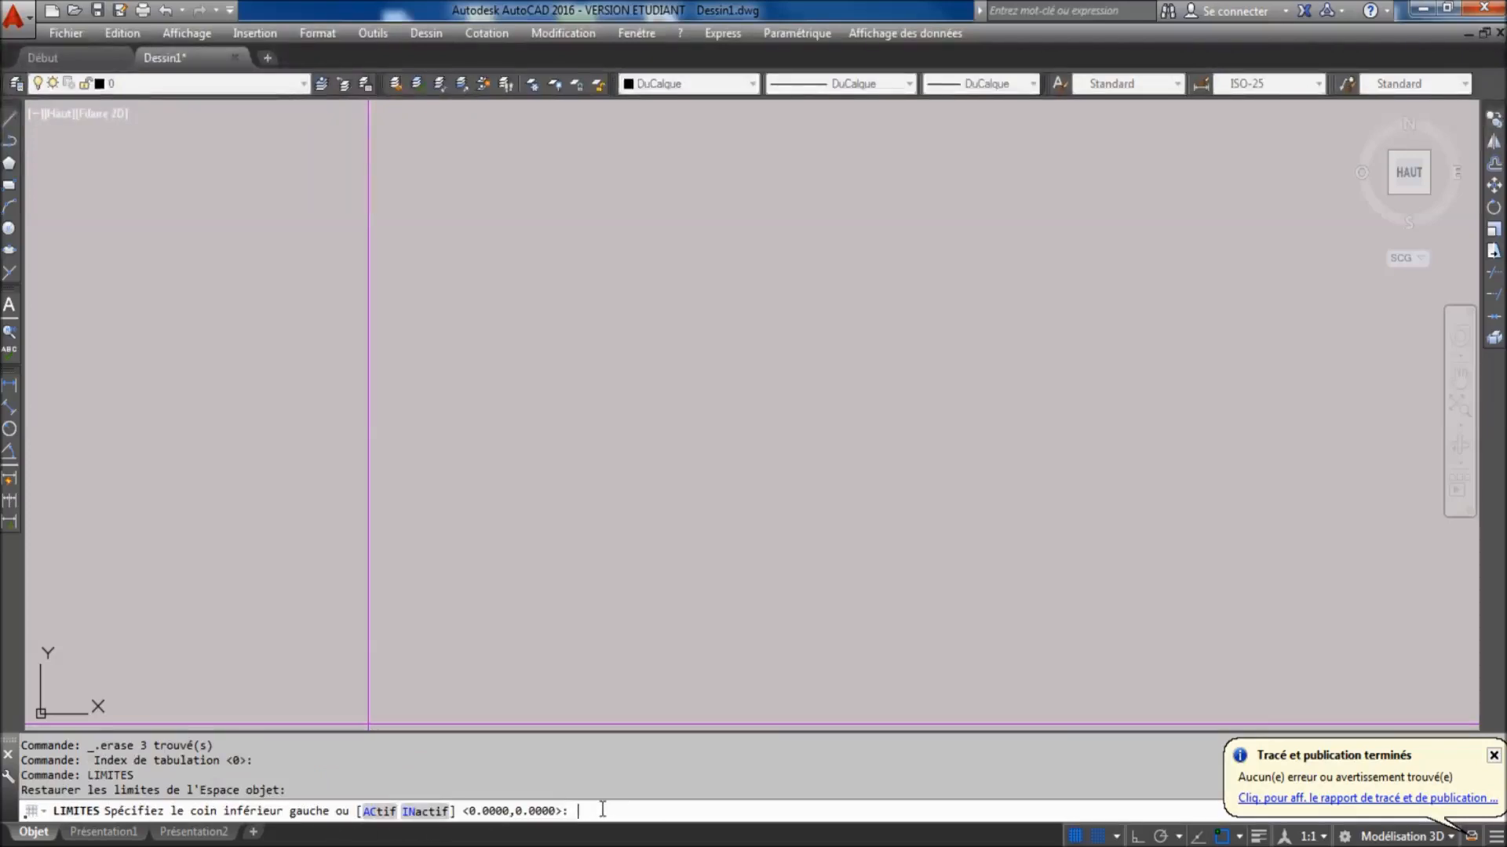
key("Return")
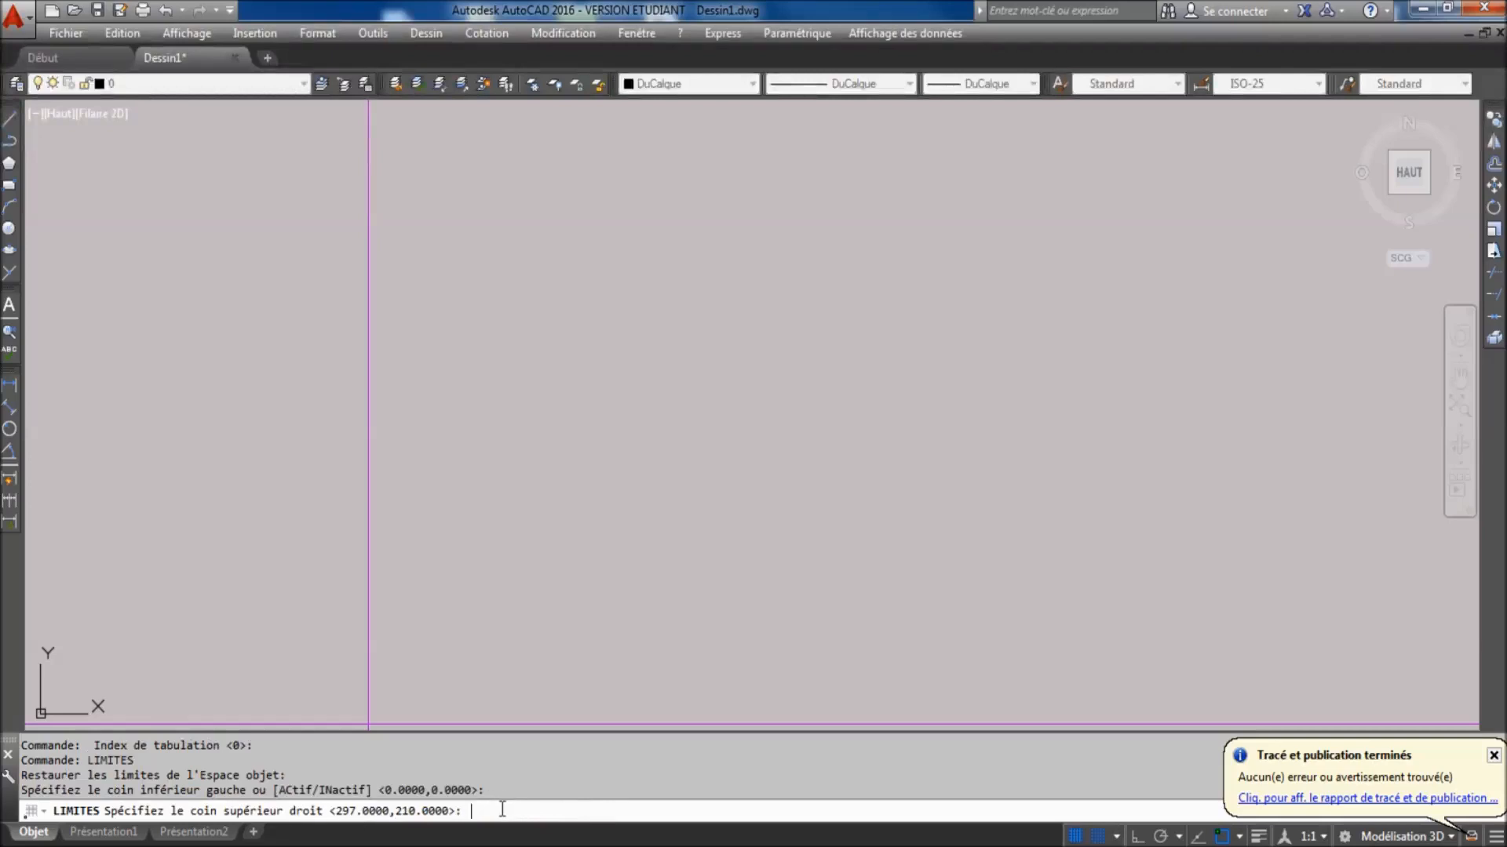
type("29.7,21")
key("Return")
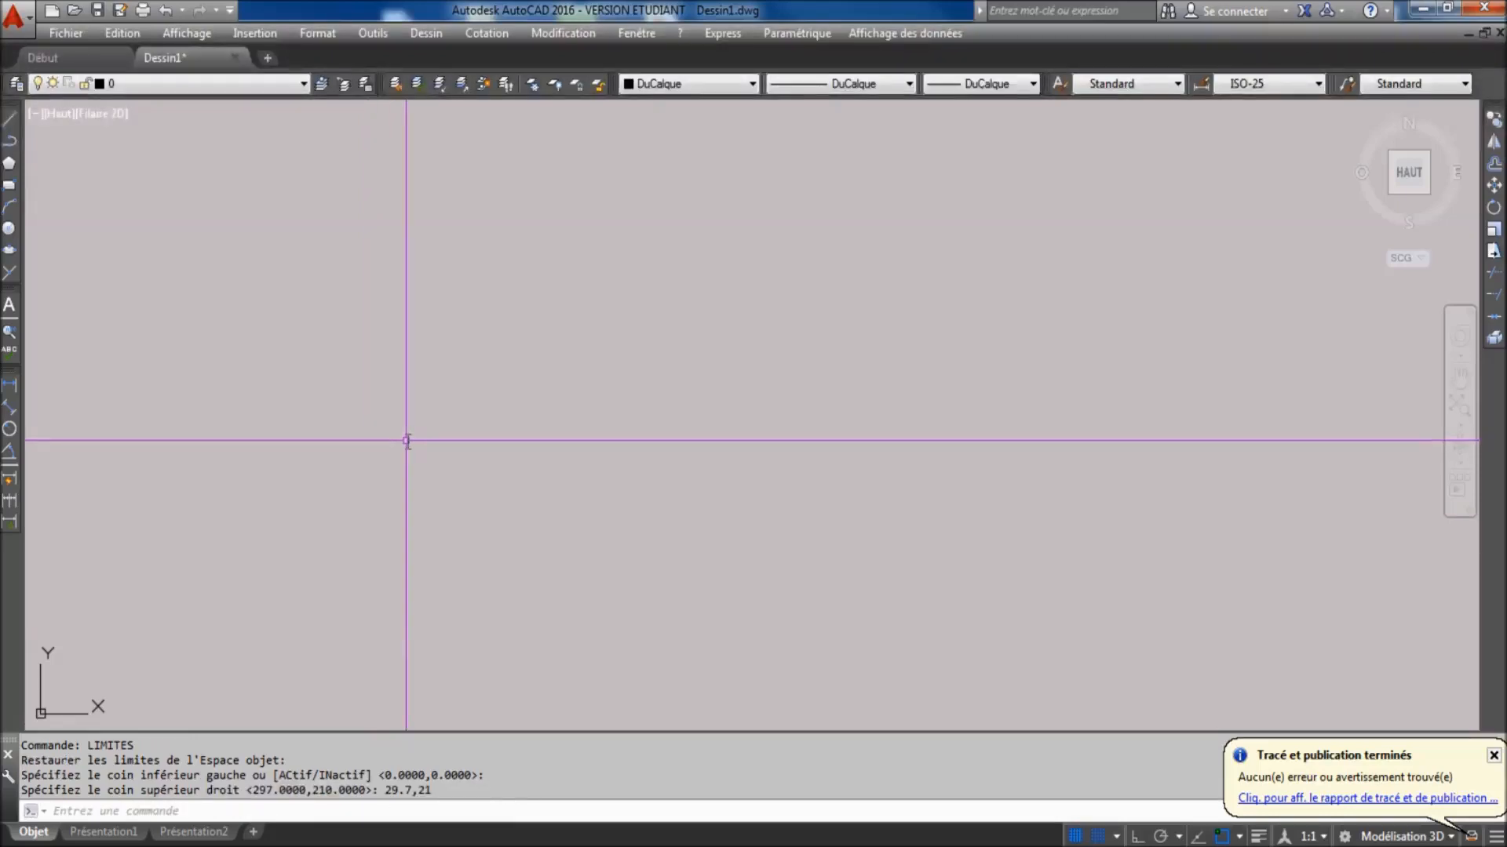
middle_click(447, 464)
middle_click(447, 464)
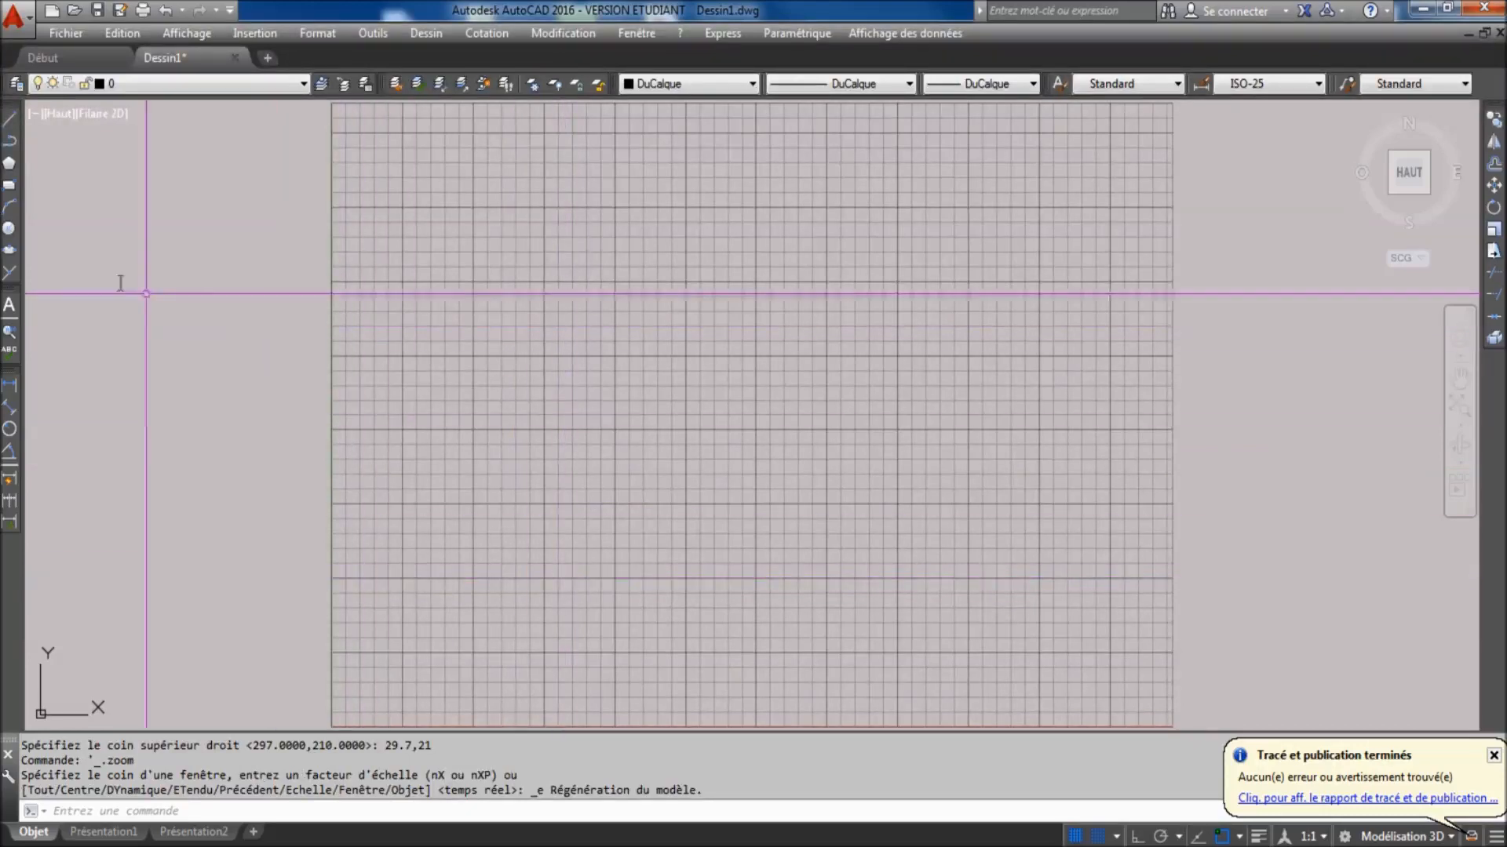
Draw a rectangle from 0,0 to 29.7,21 along the drawing limits
left_click(11, 186)
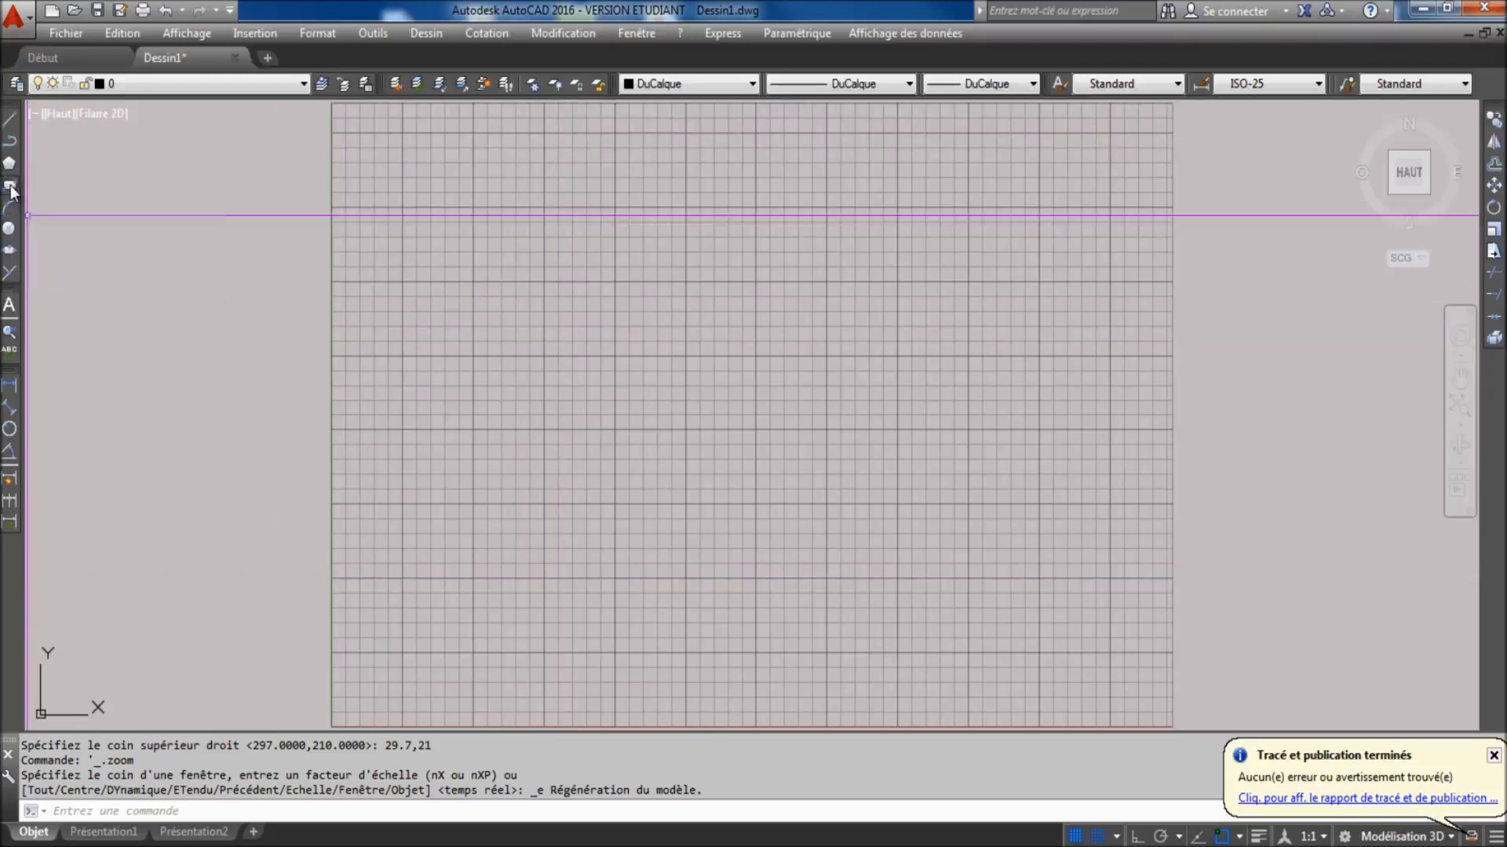
type("0,0")
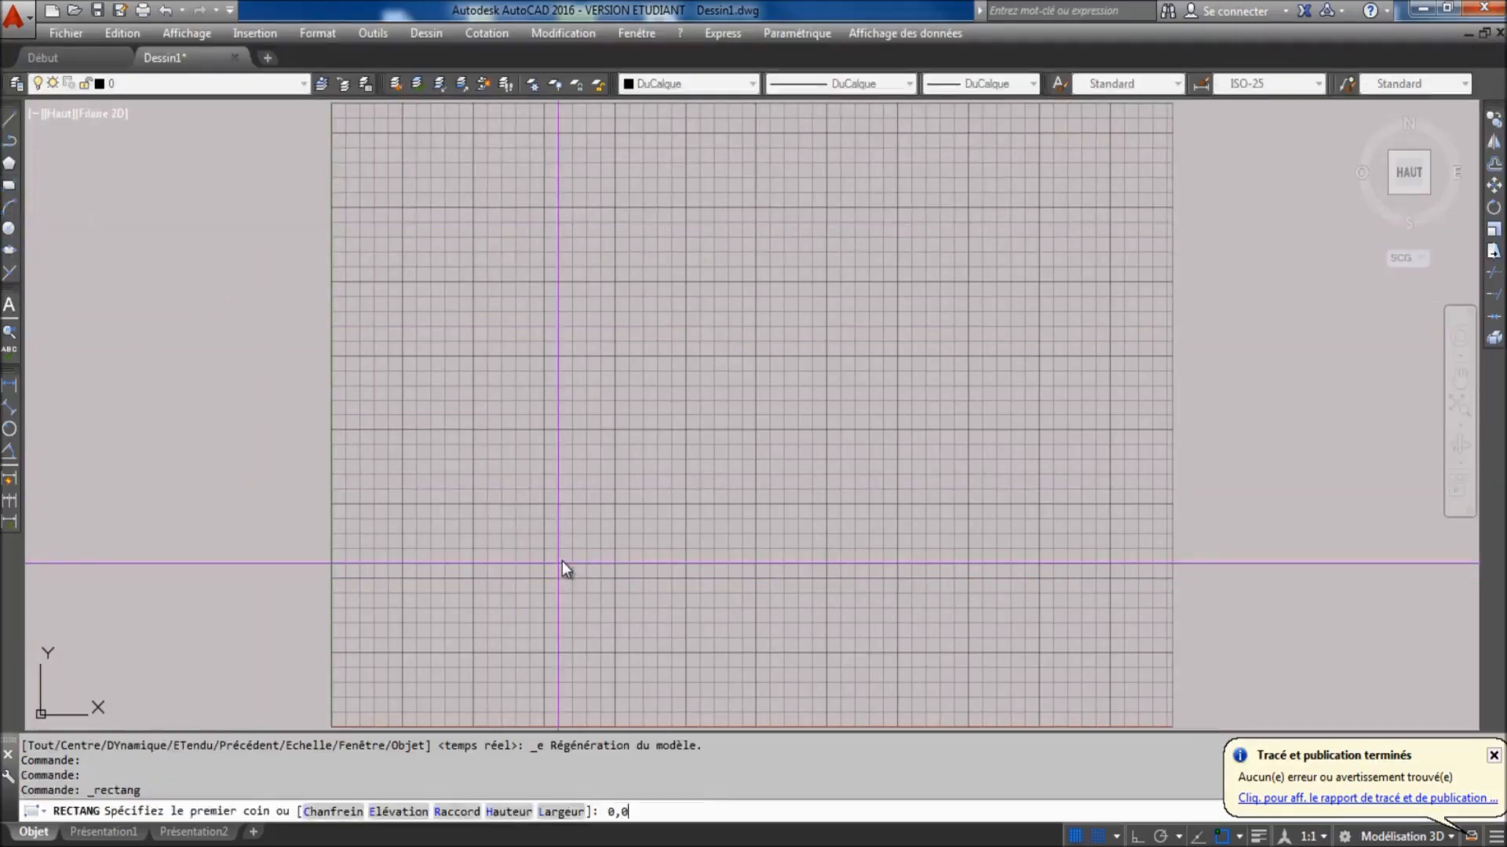
key("Return")
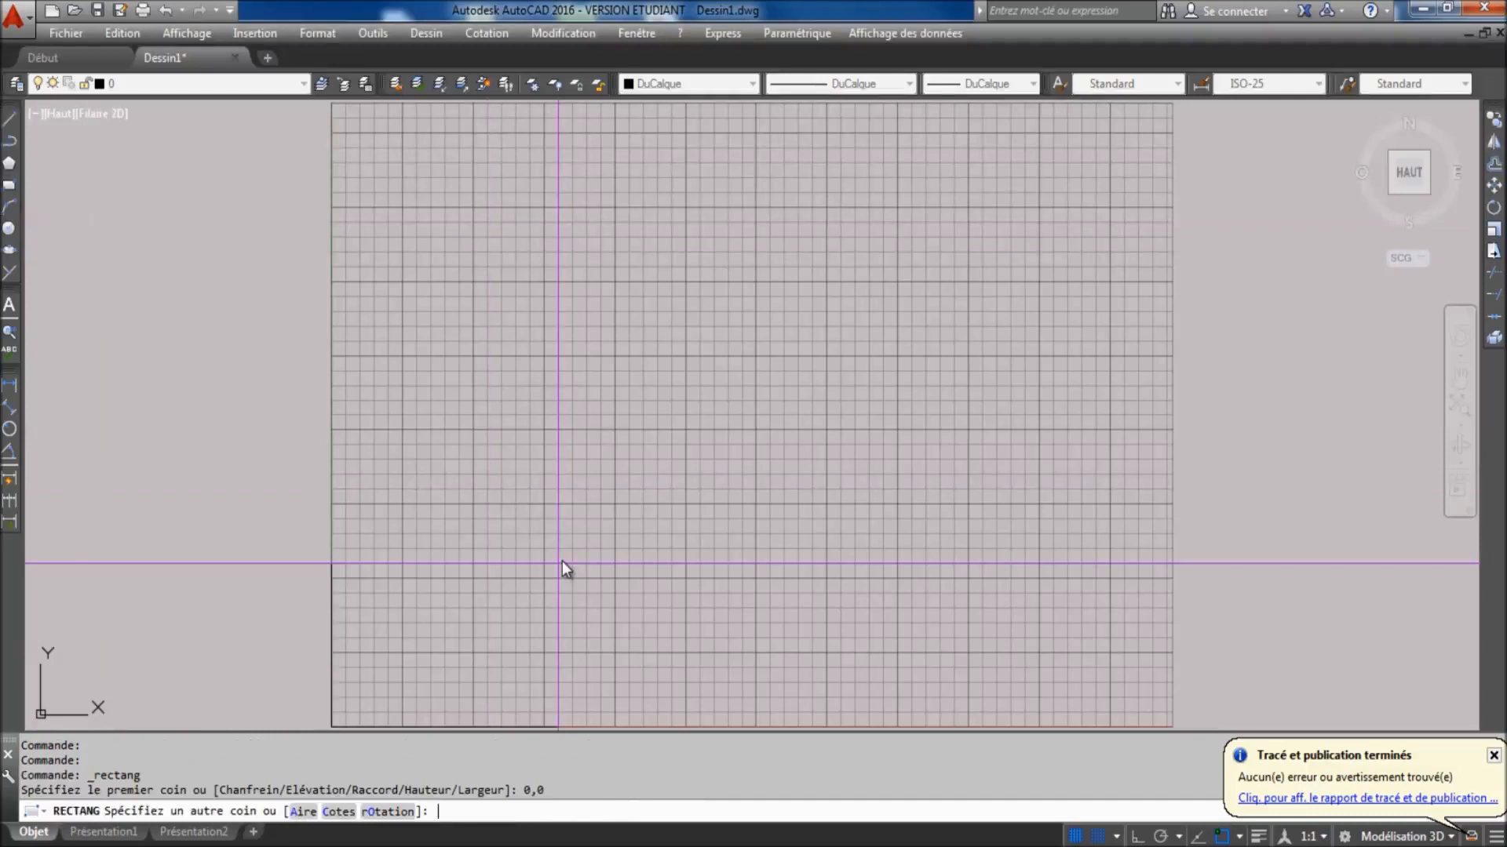
type("29.7,21")
key("Return")
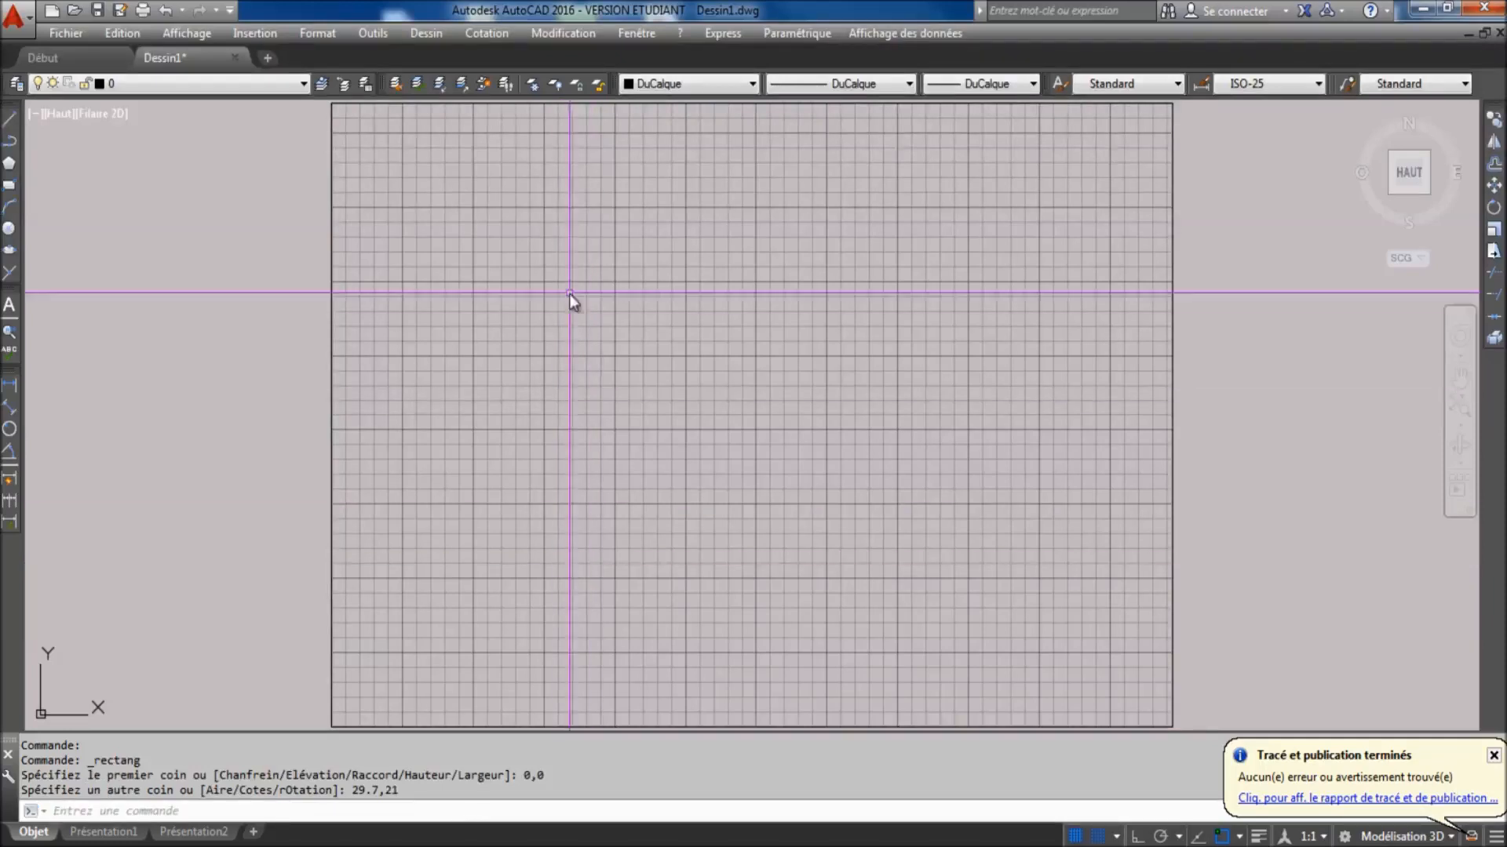
Offset the rectangle 0.5 units inward and delete the outer original so only the inner frame is left
left_click(1494, 165)
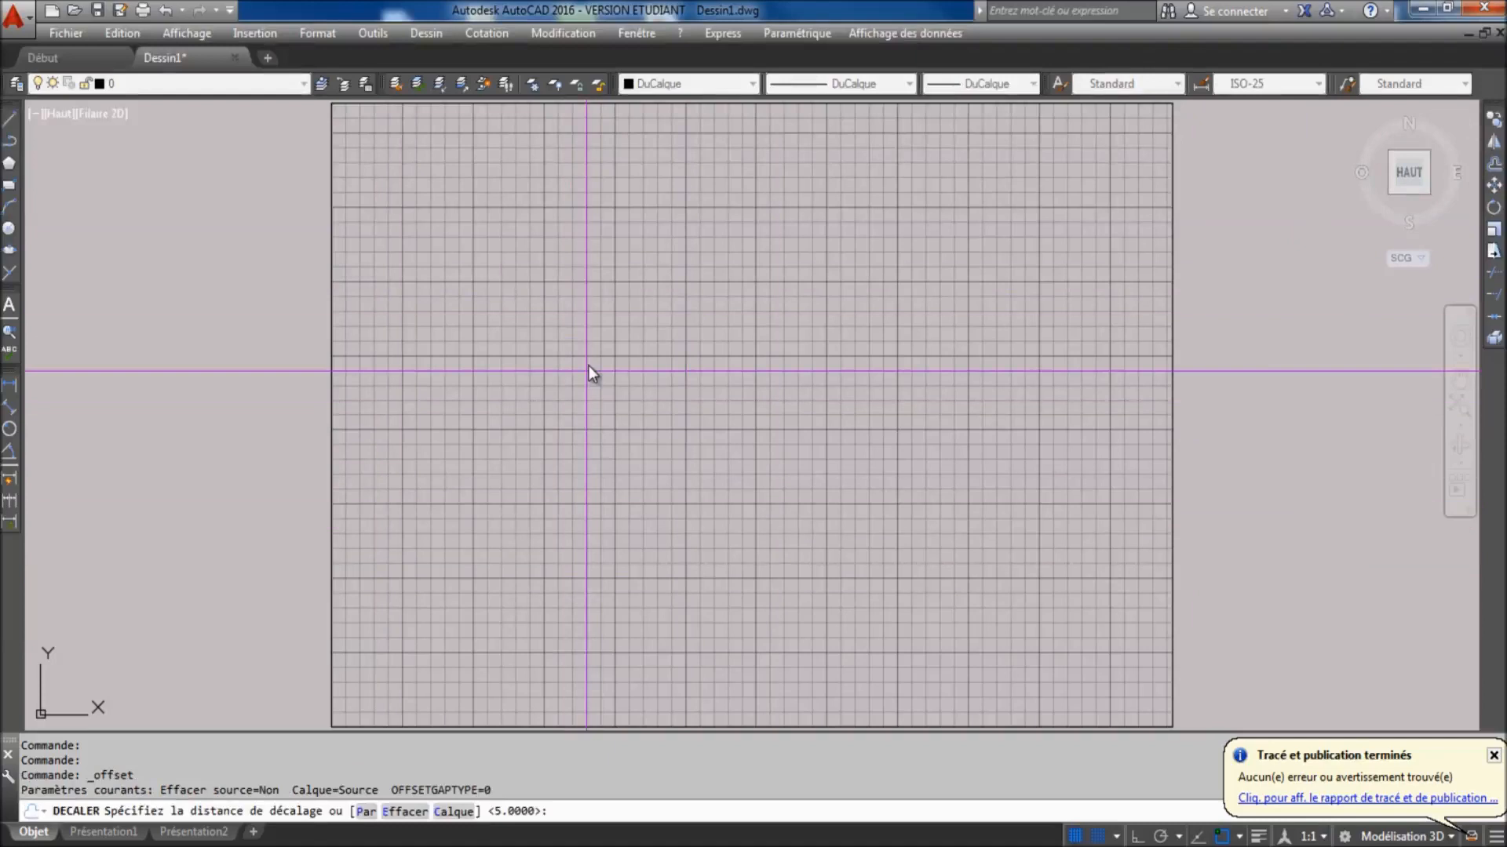
type("0.5")
key("Return")
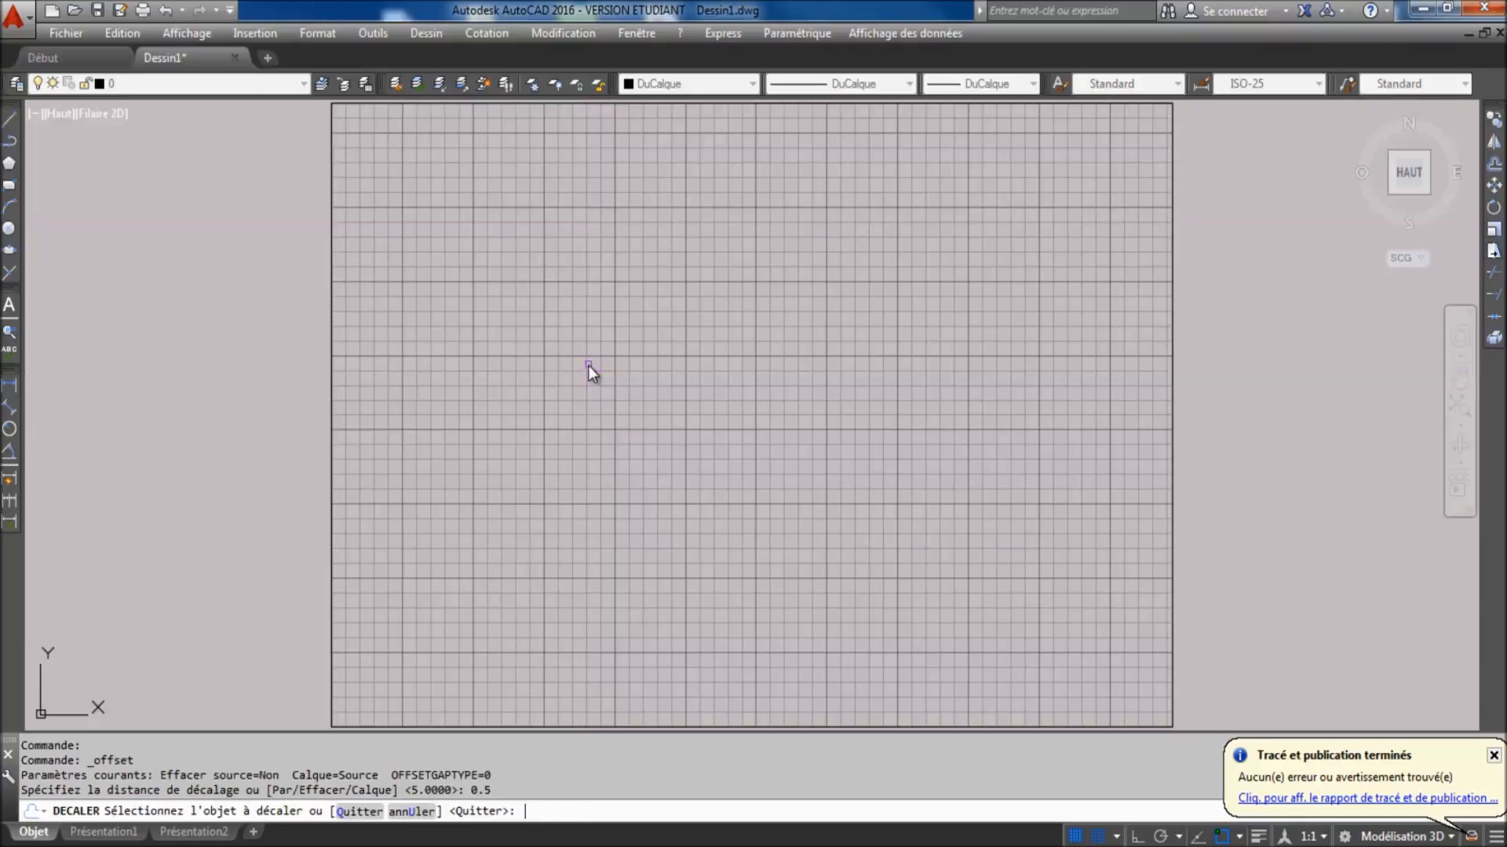
left_click(1171, 299)
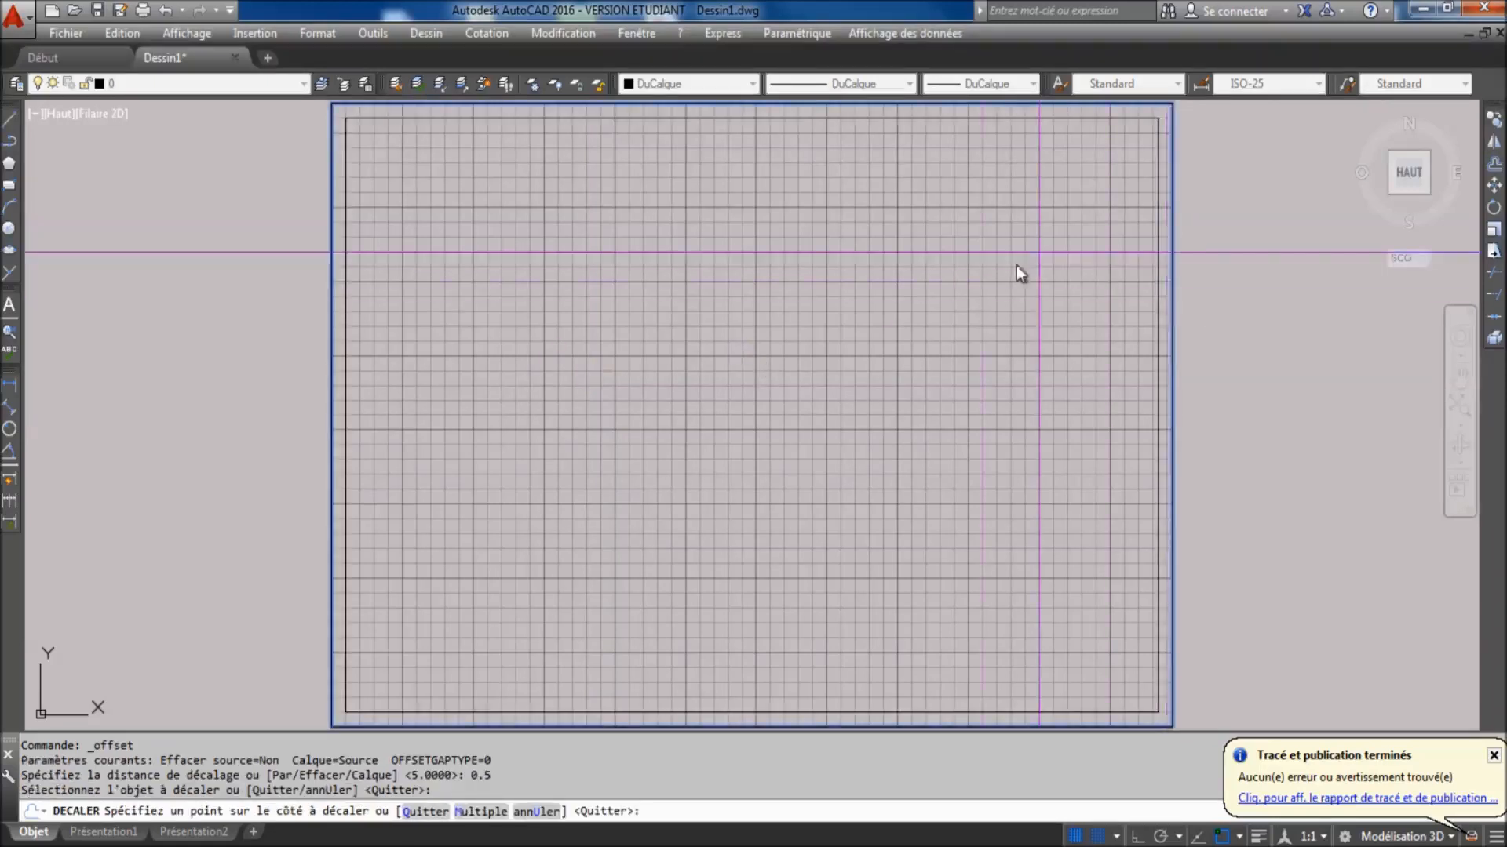
left_click(727, 366)
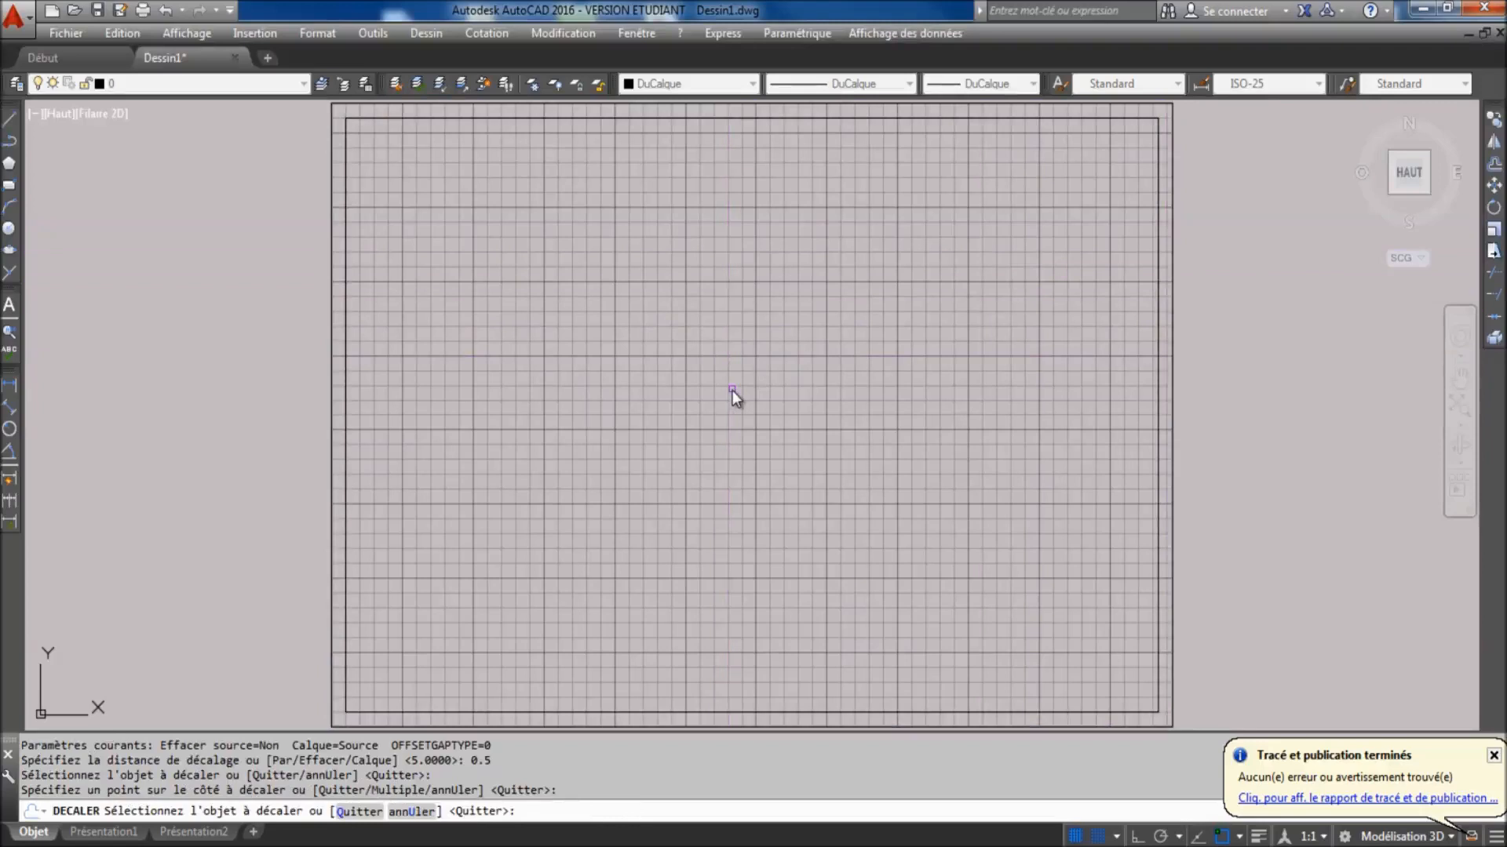
key("Return")
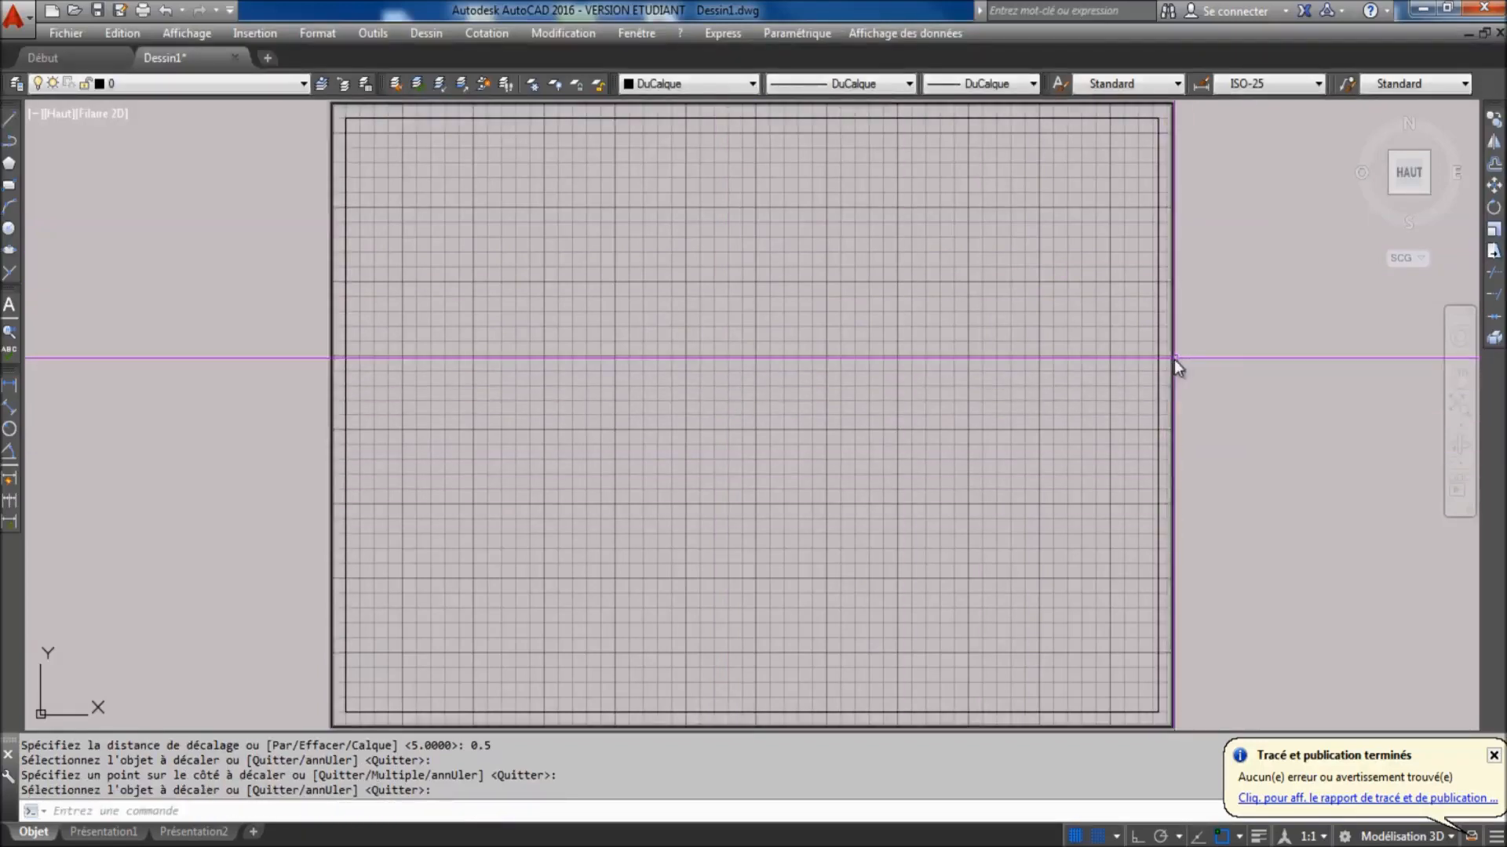
left_click(1174, 359)
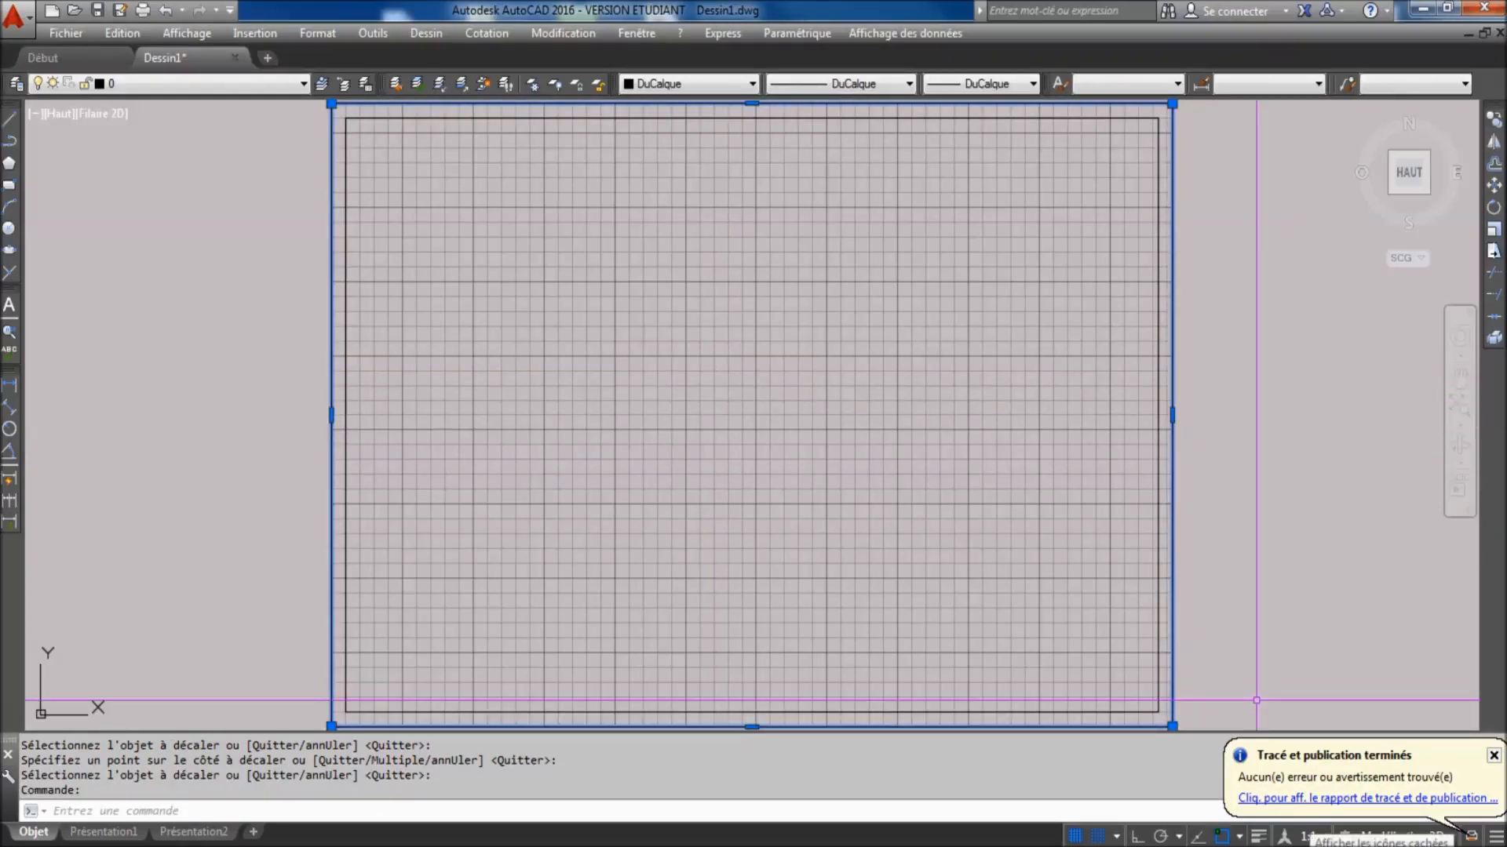
key("Delete")
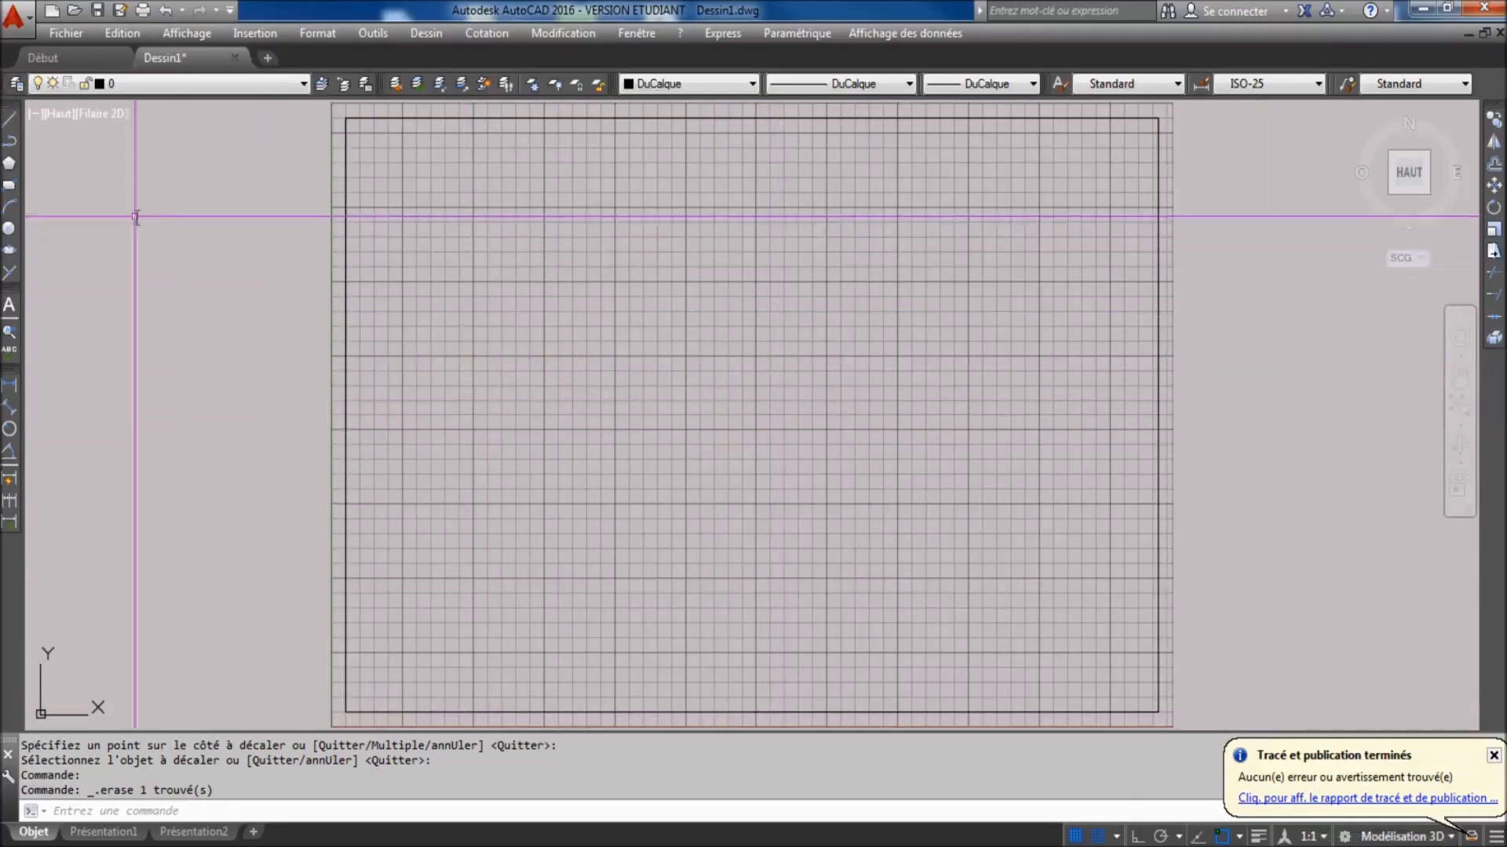
Draw a rectangle about 5.5 by 5 units in the frame's left half and a circle about 2.5 units in radius to its right
left_click(9, 186)
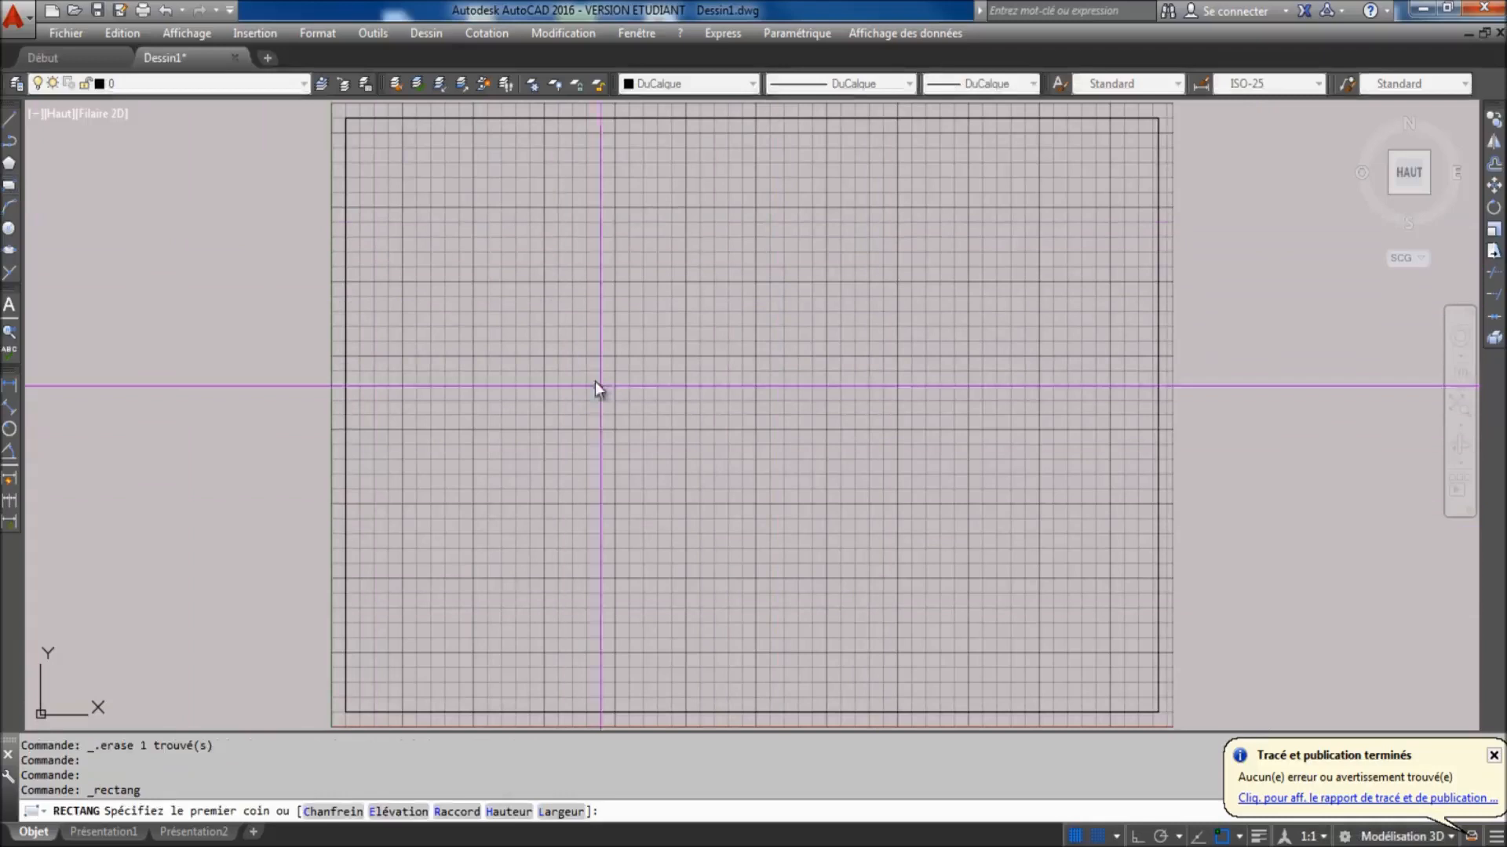
left_click(459, 357)
left_click(615, 504)
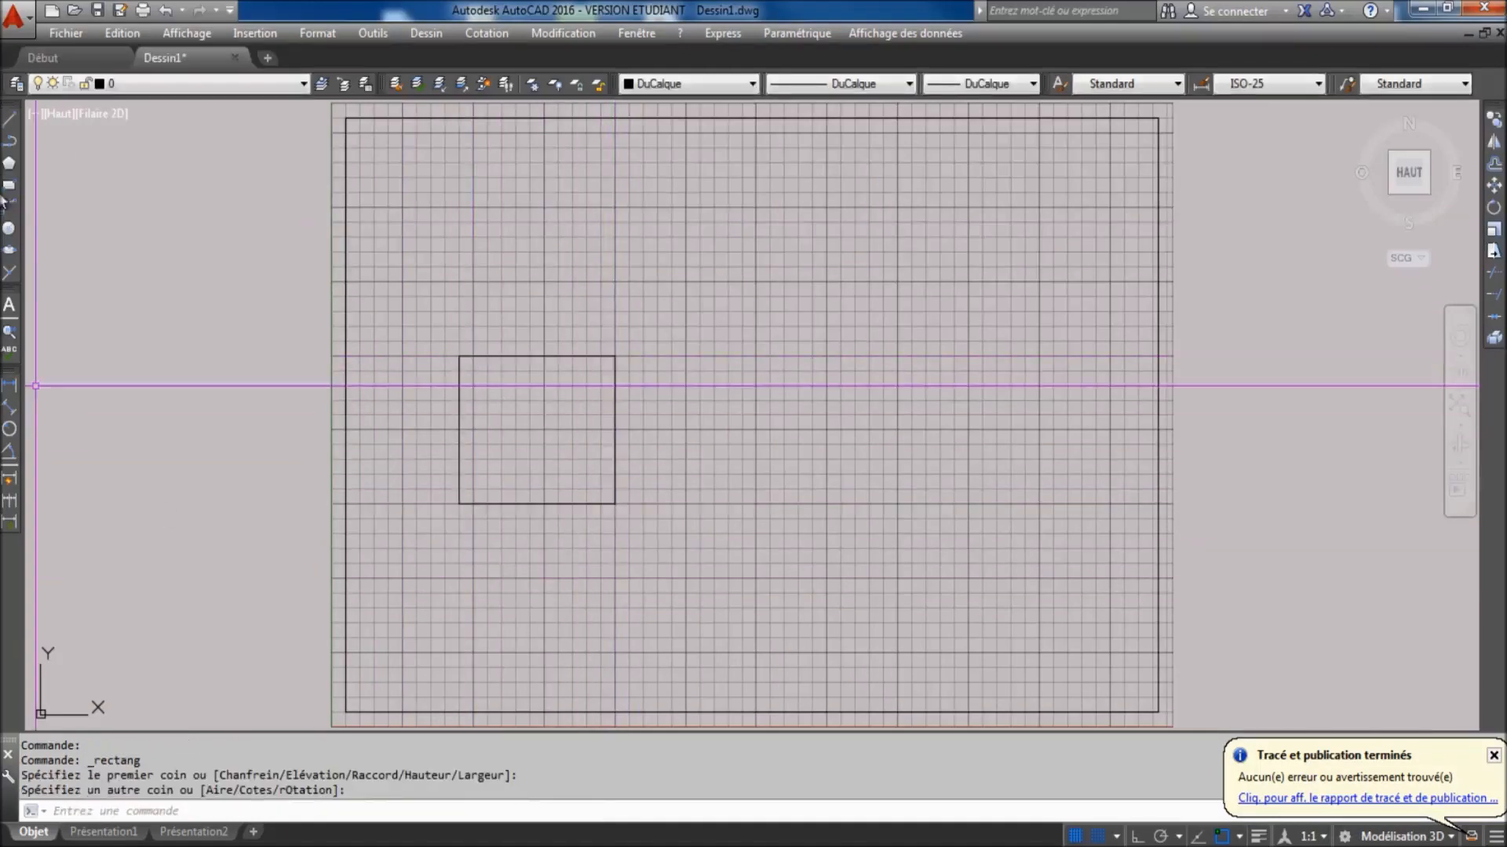
left_click(9, 228)
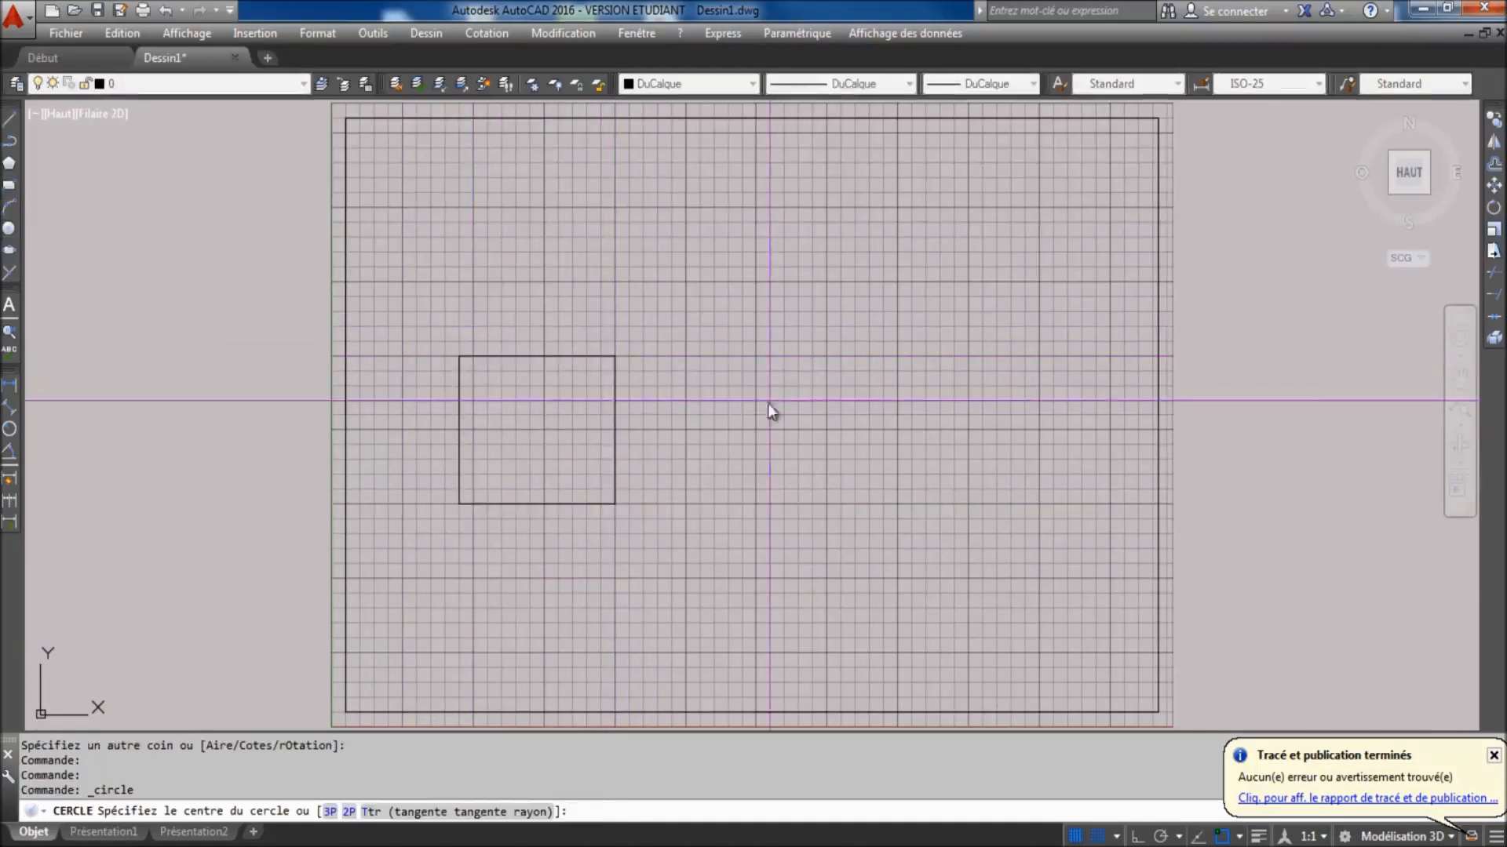
left_click(826, 430)
left_click(830, 357)
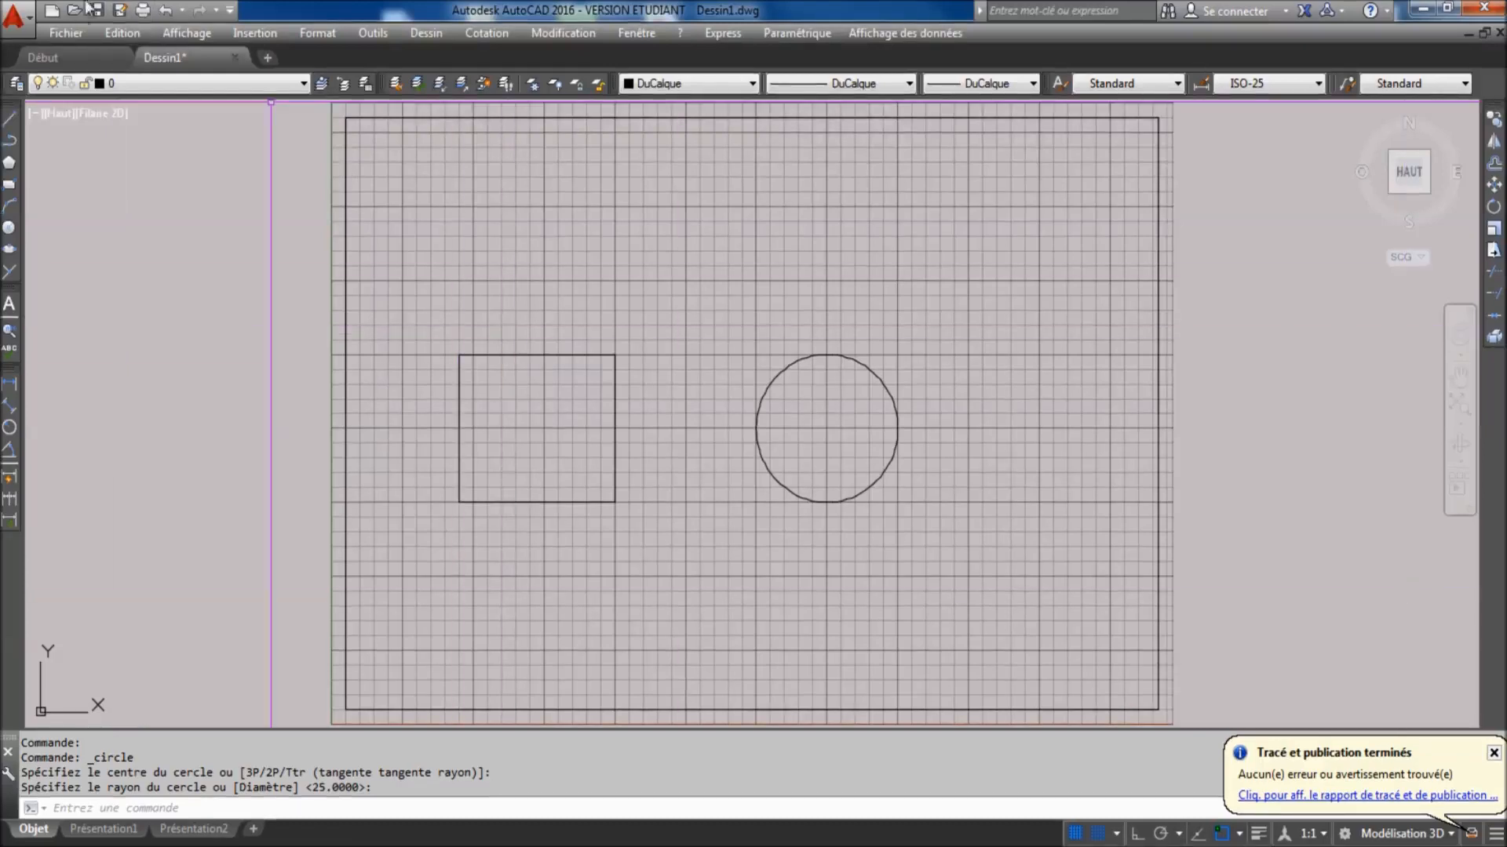
Set up a plot whose window spans the inner frame's opposite corners and apply the settings to the layout
left_click(58, 31)
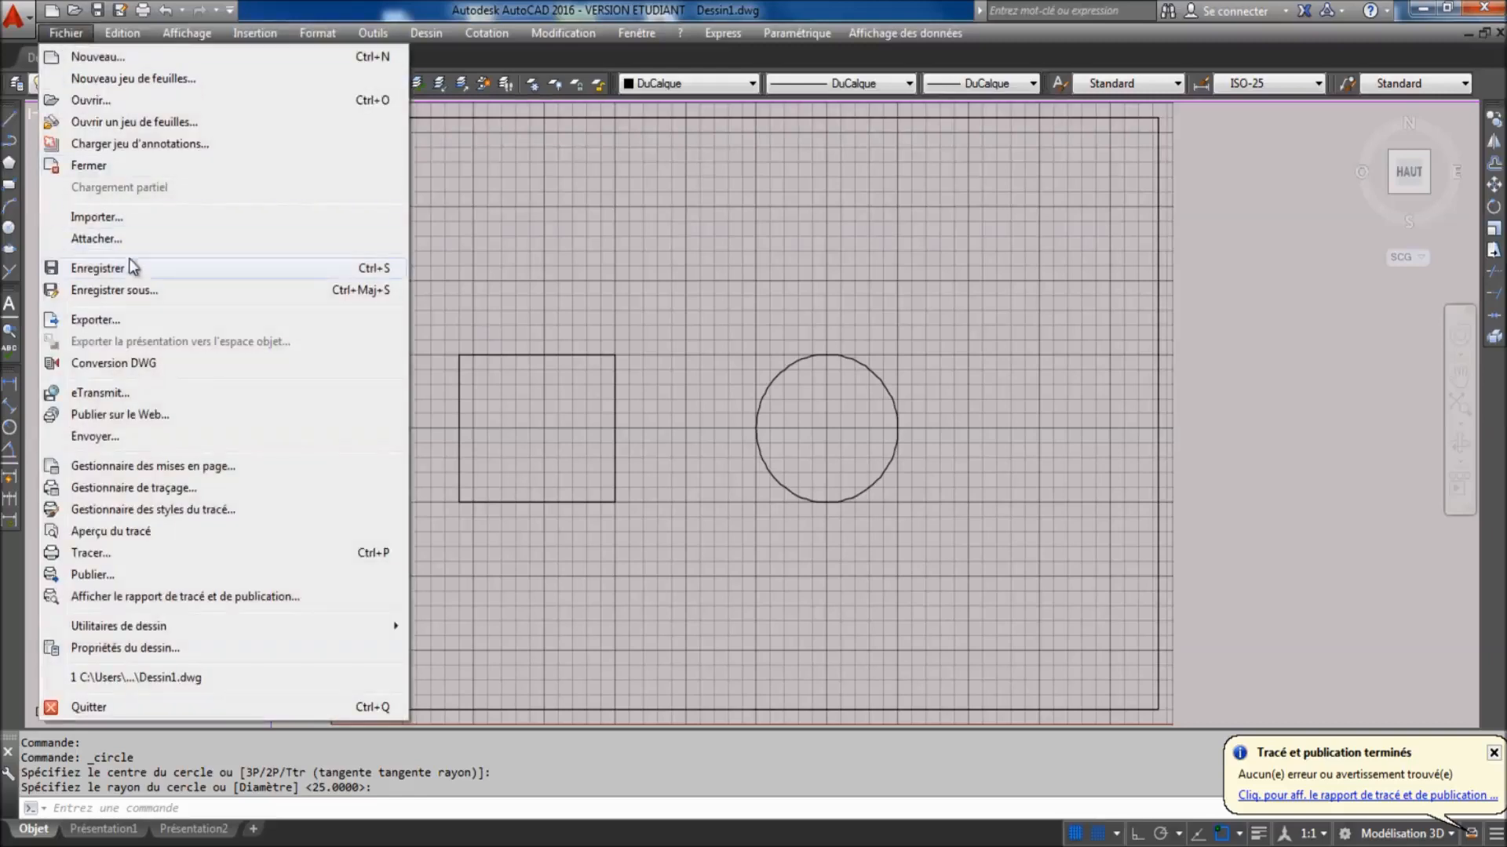
left_click(106, 552)
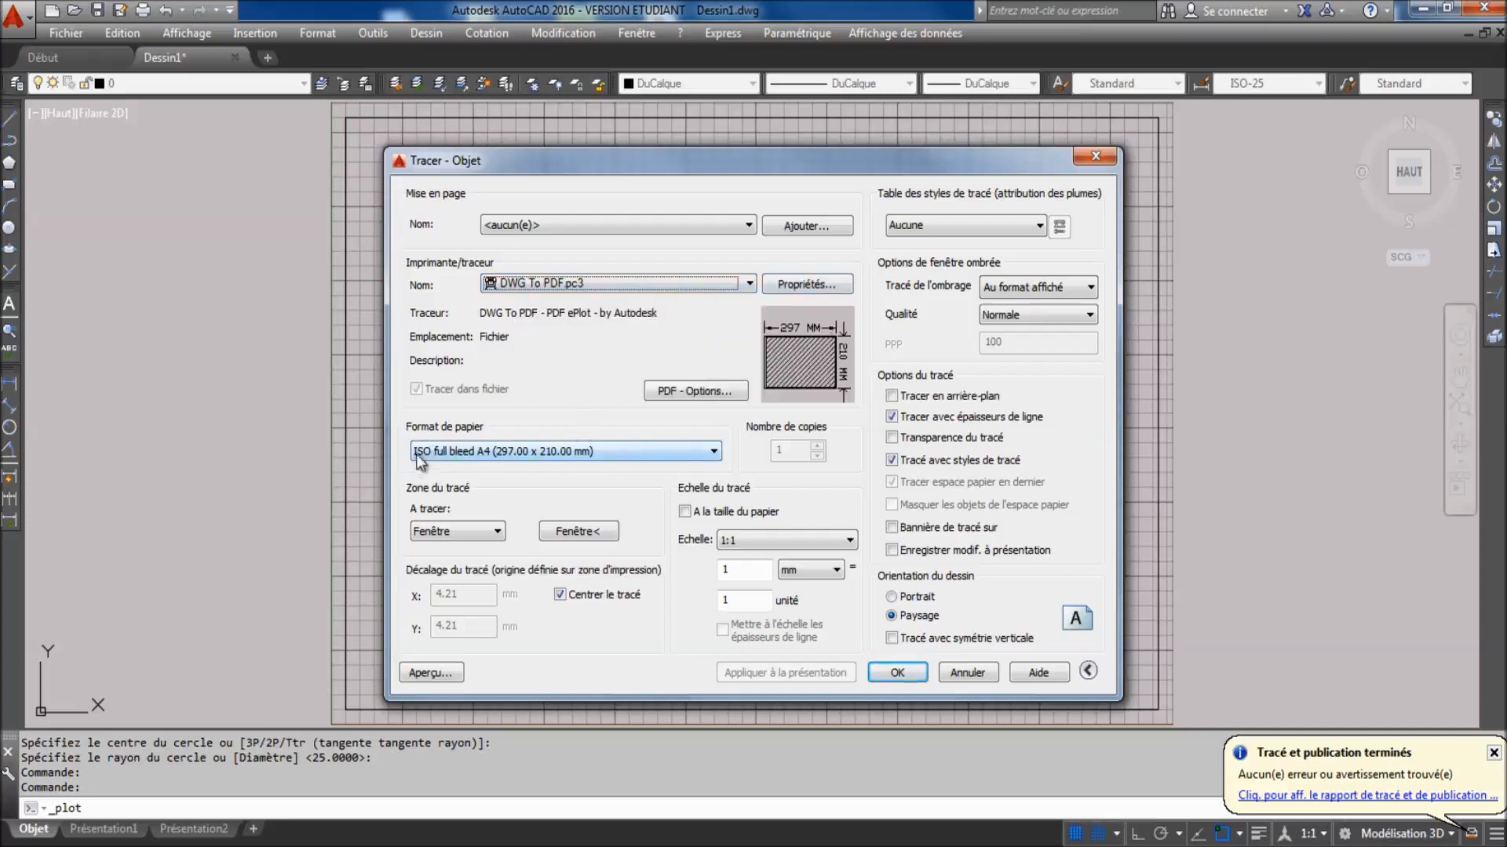
left_click(570, 532)
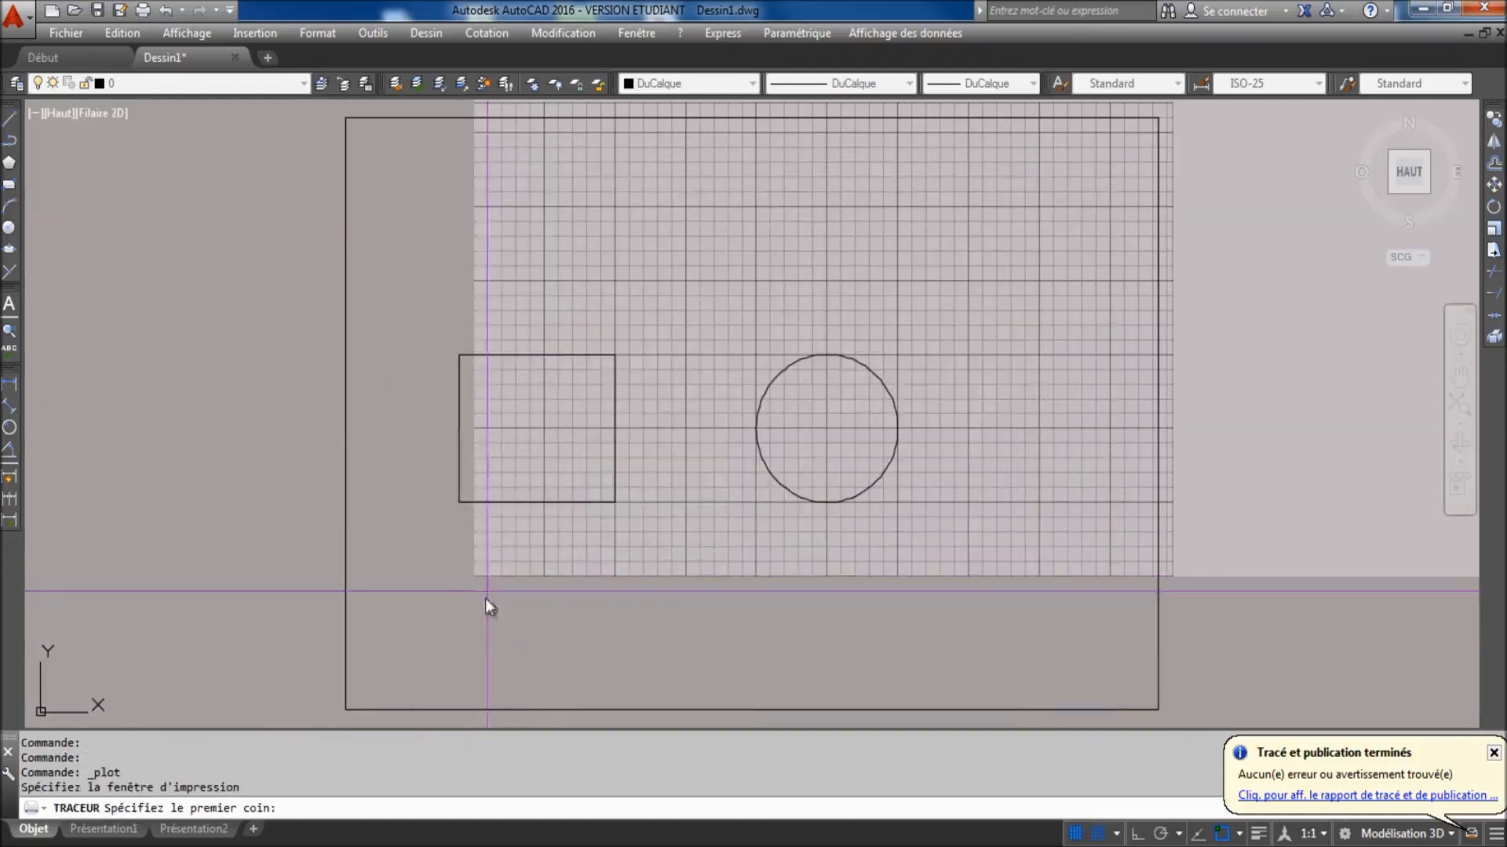
left_click(347, 710)
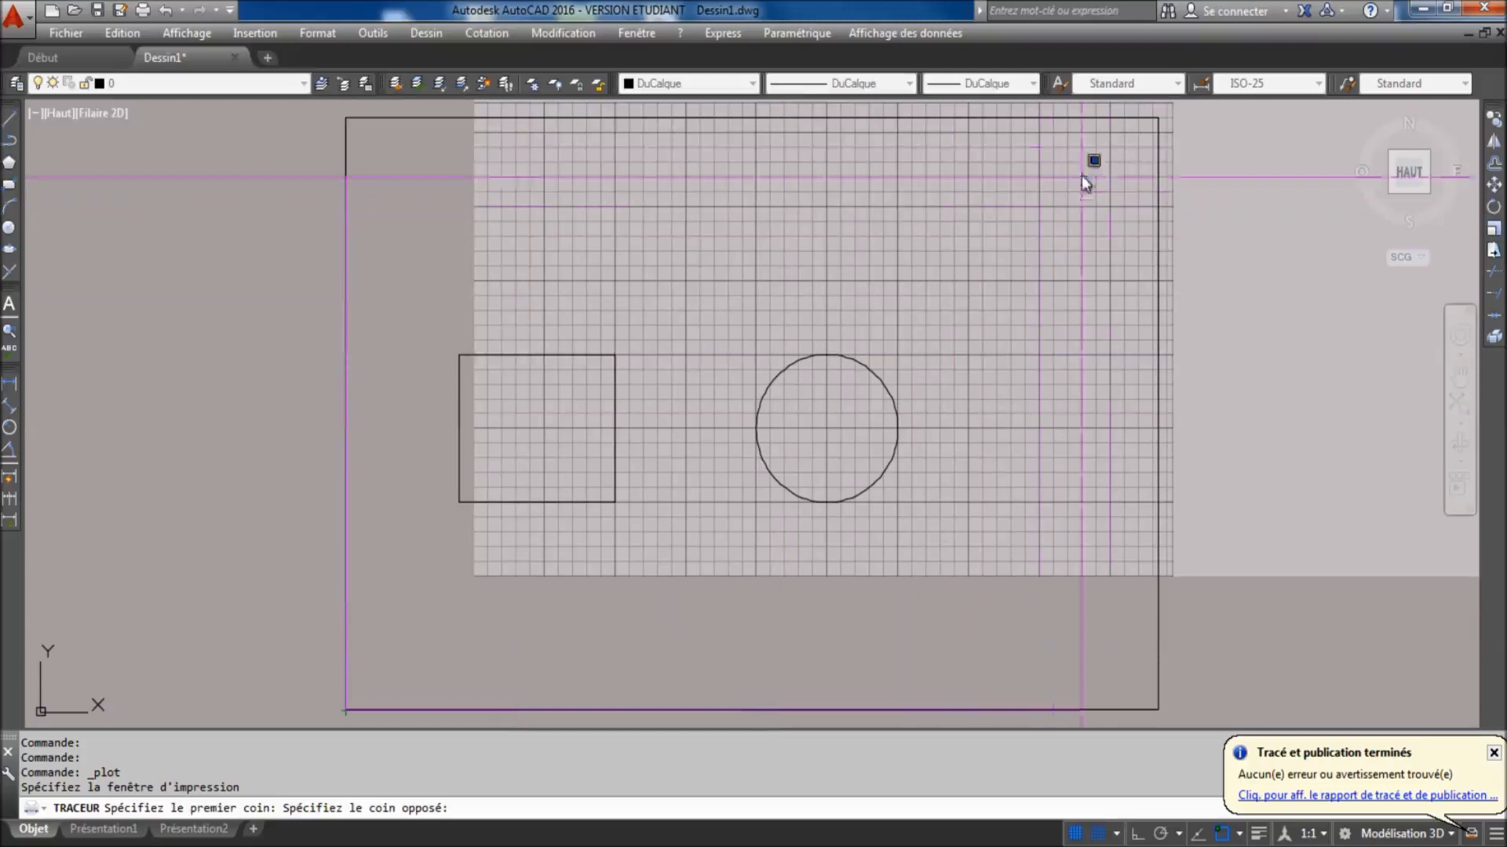
left_click(1151, 118)
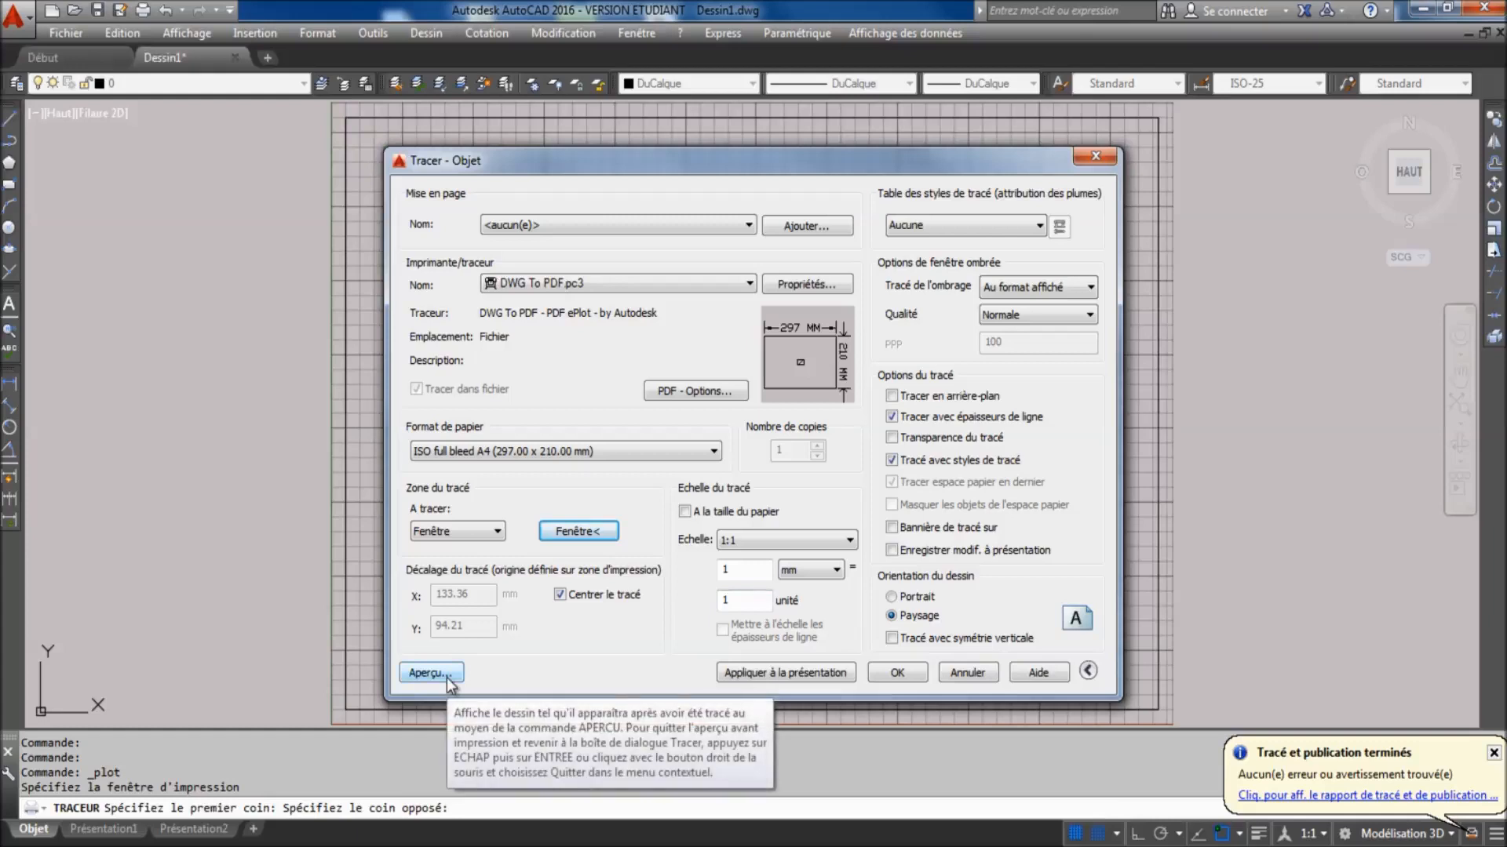
left_click(816, 677)
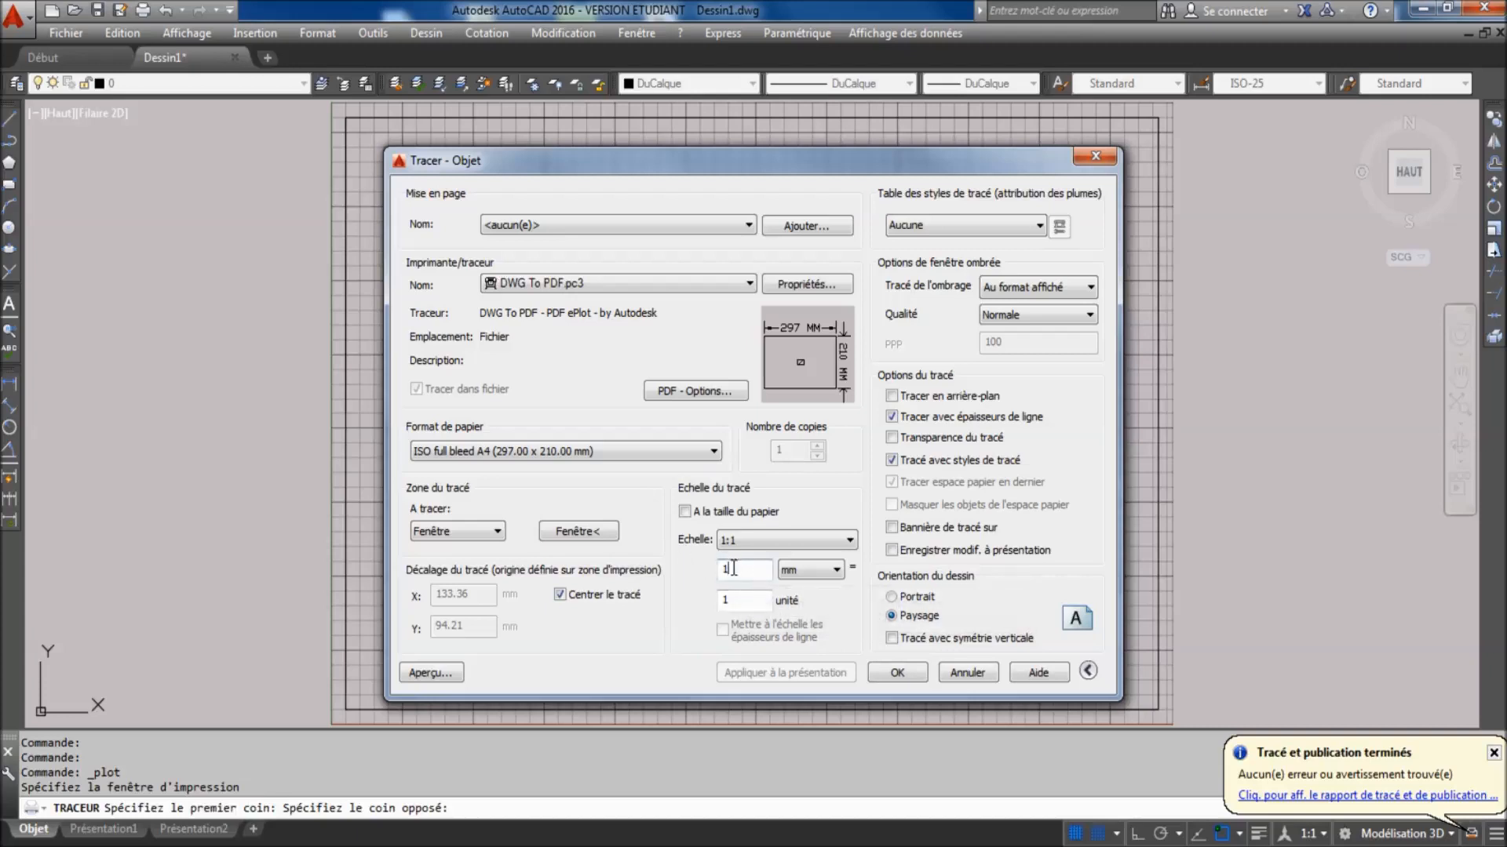
Set the plot scale to 10 mm = 1 unit and apply it to the layout
double_click(729, 600)
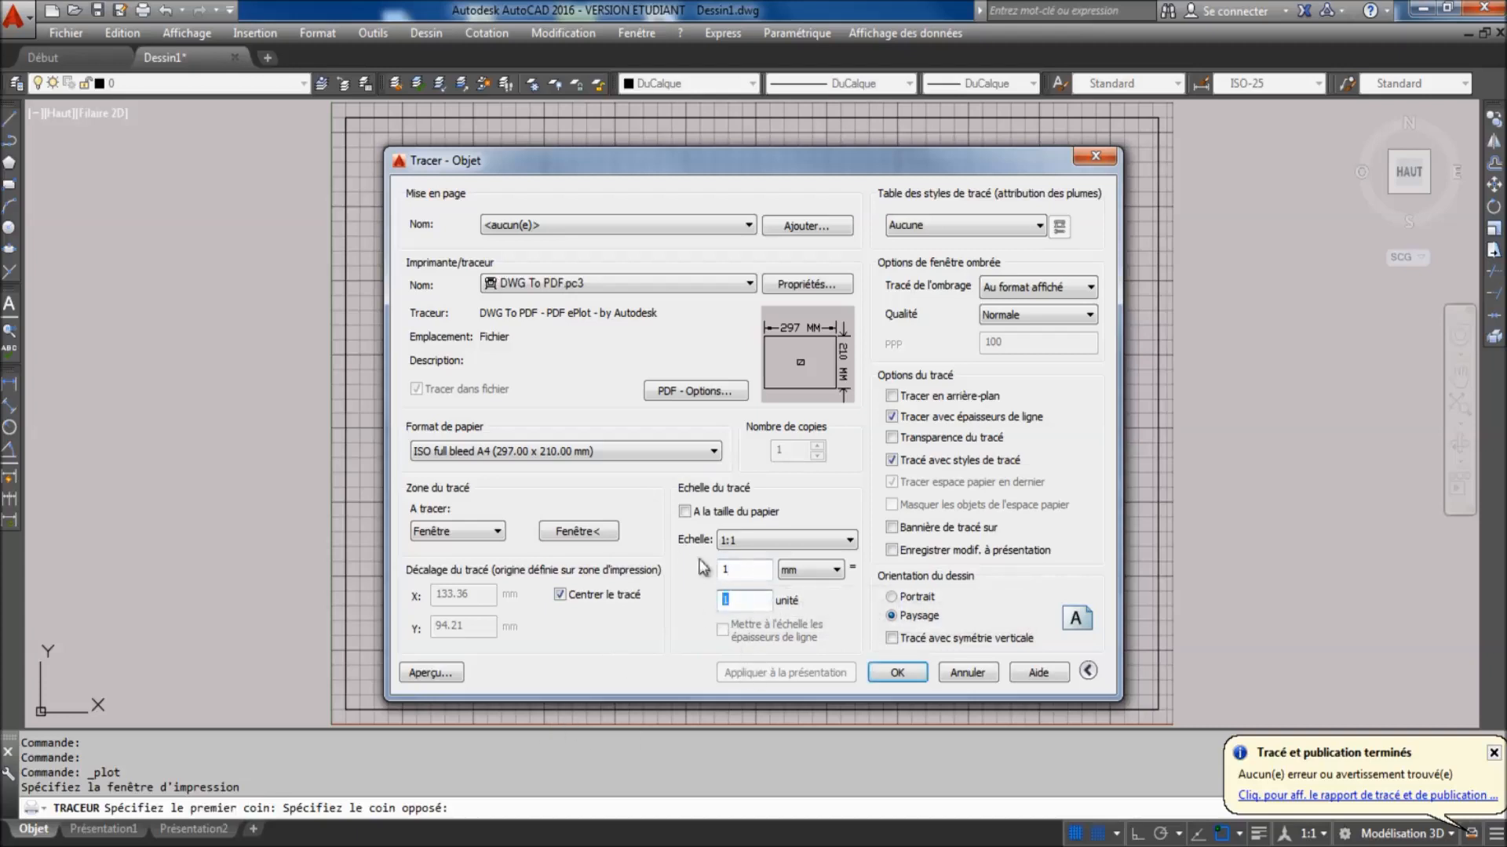
left_click(754, 565)
type("0")
key("Tab")
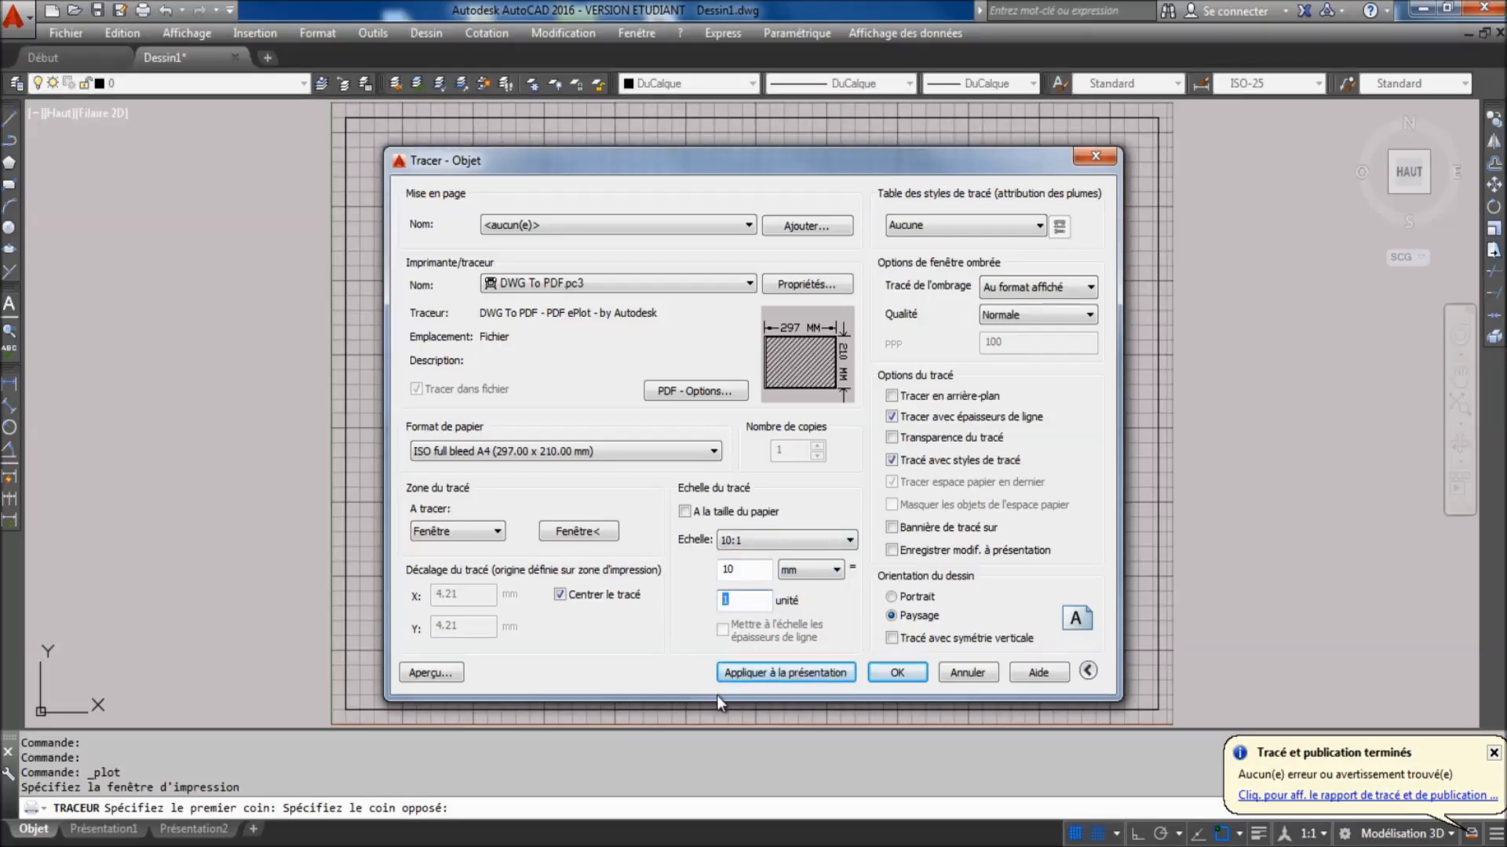
double_click(752, 568)
left_click(788, 672)
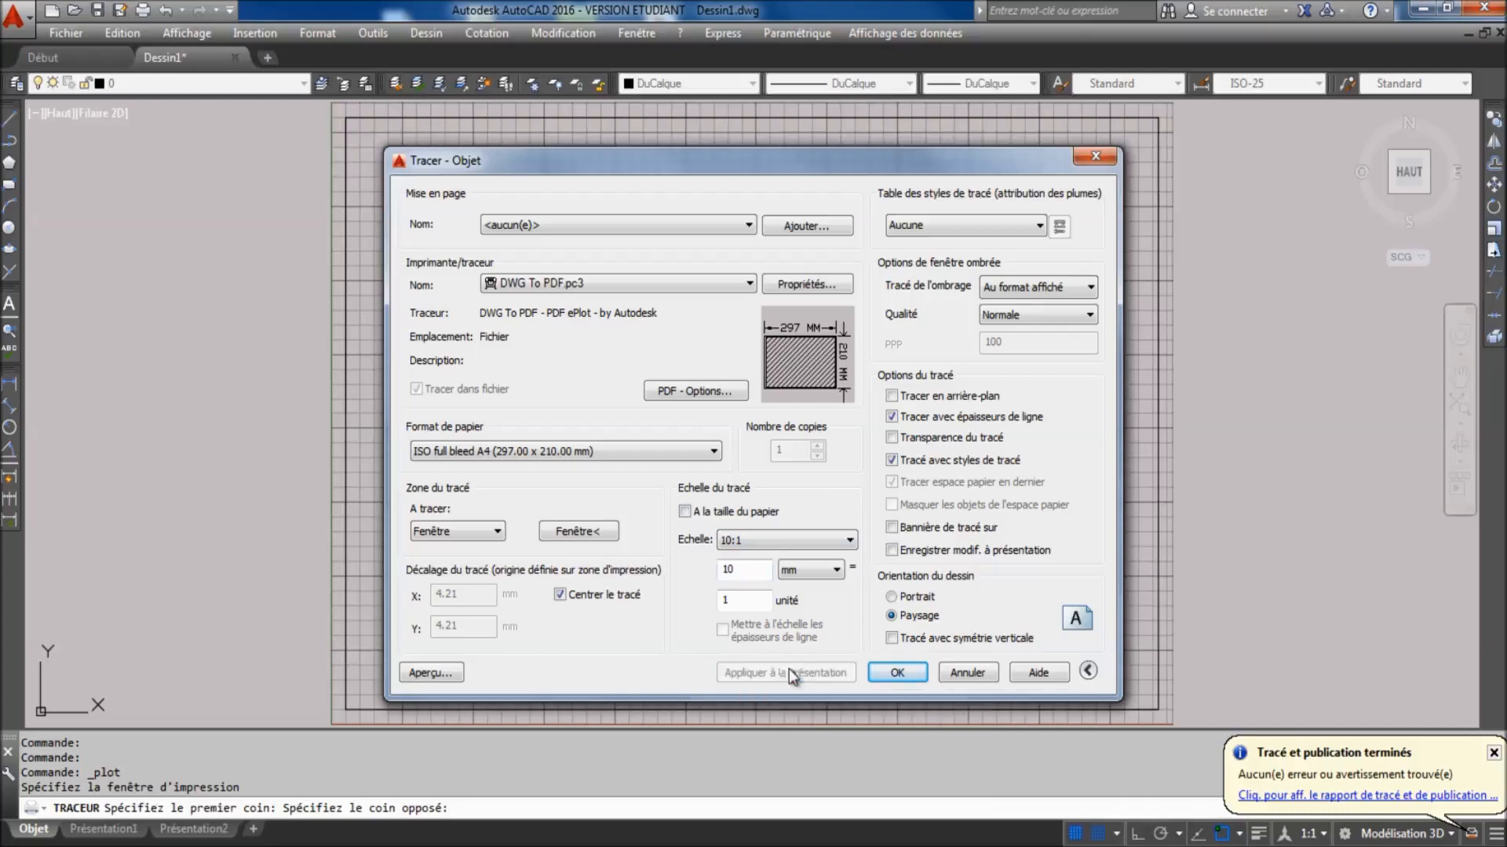
Preview the plot, choosing to always continue when the annotation scale differs from the plot scale, and return to the plot settings
left_click(444, 675)
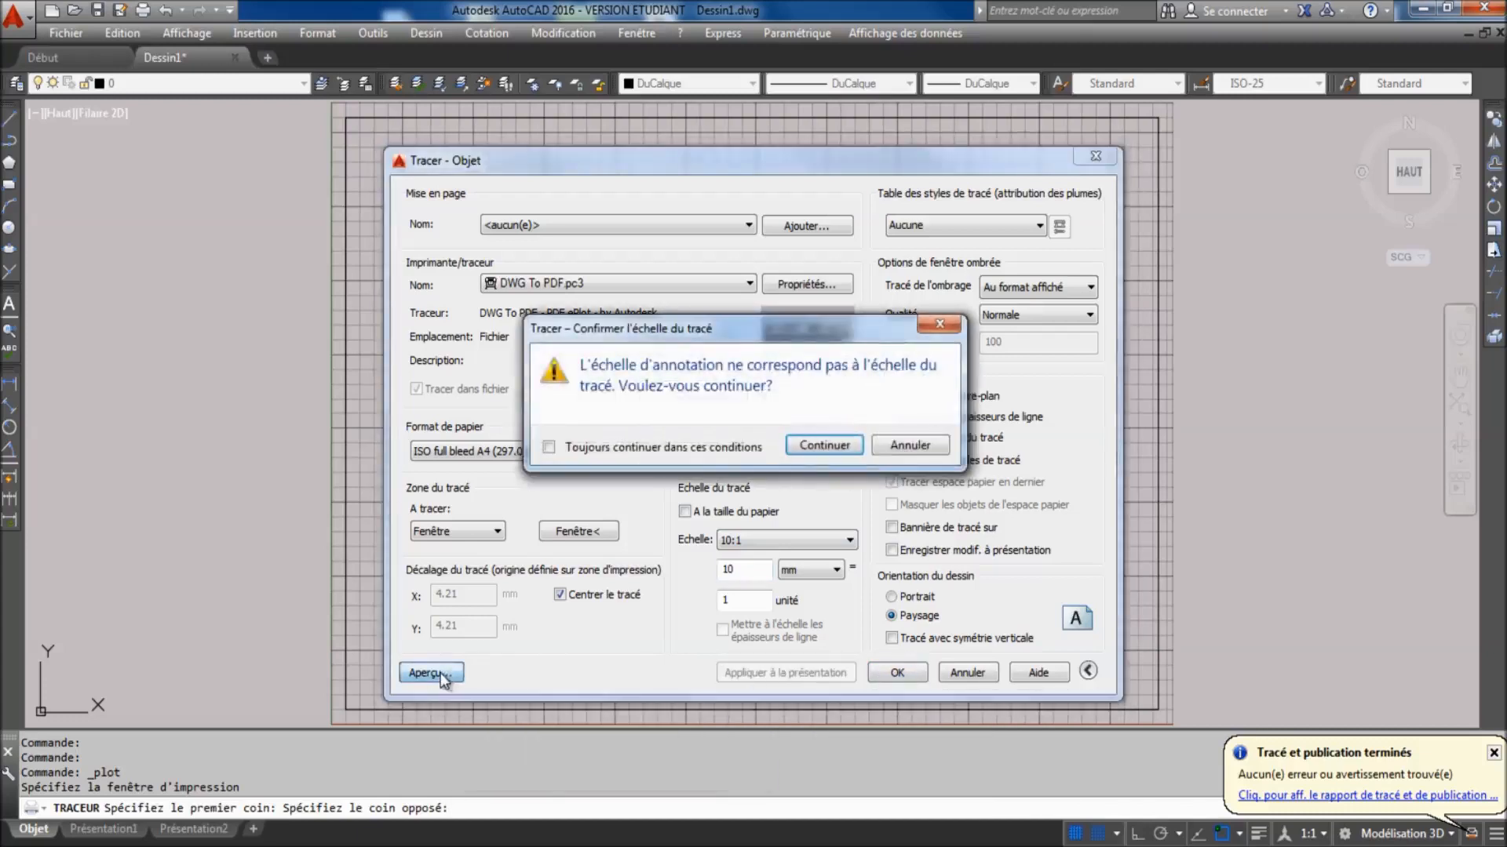
left_click(549, 447)
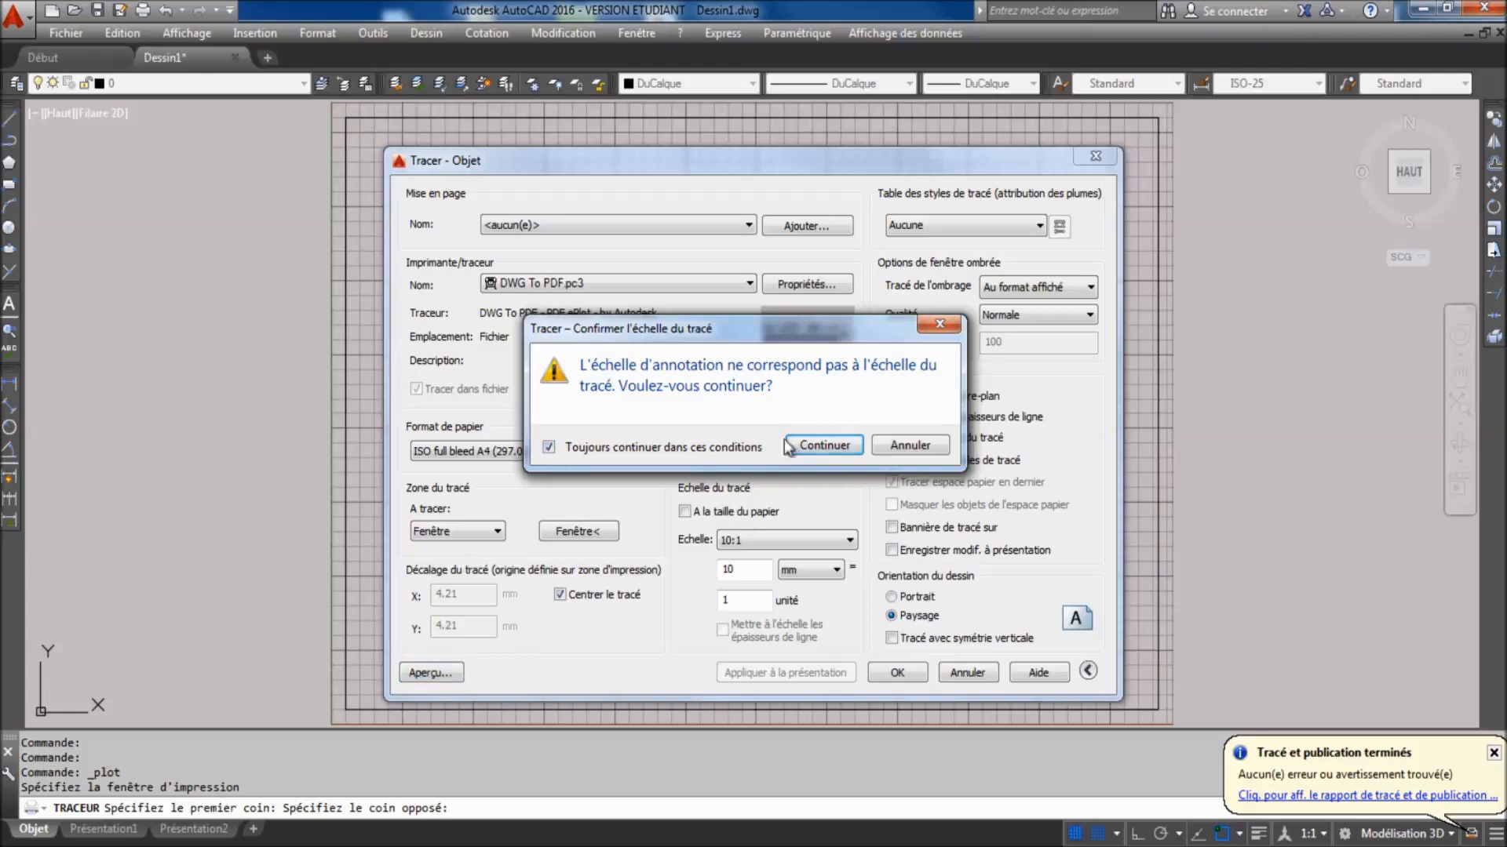
left_click(831, 441)
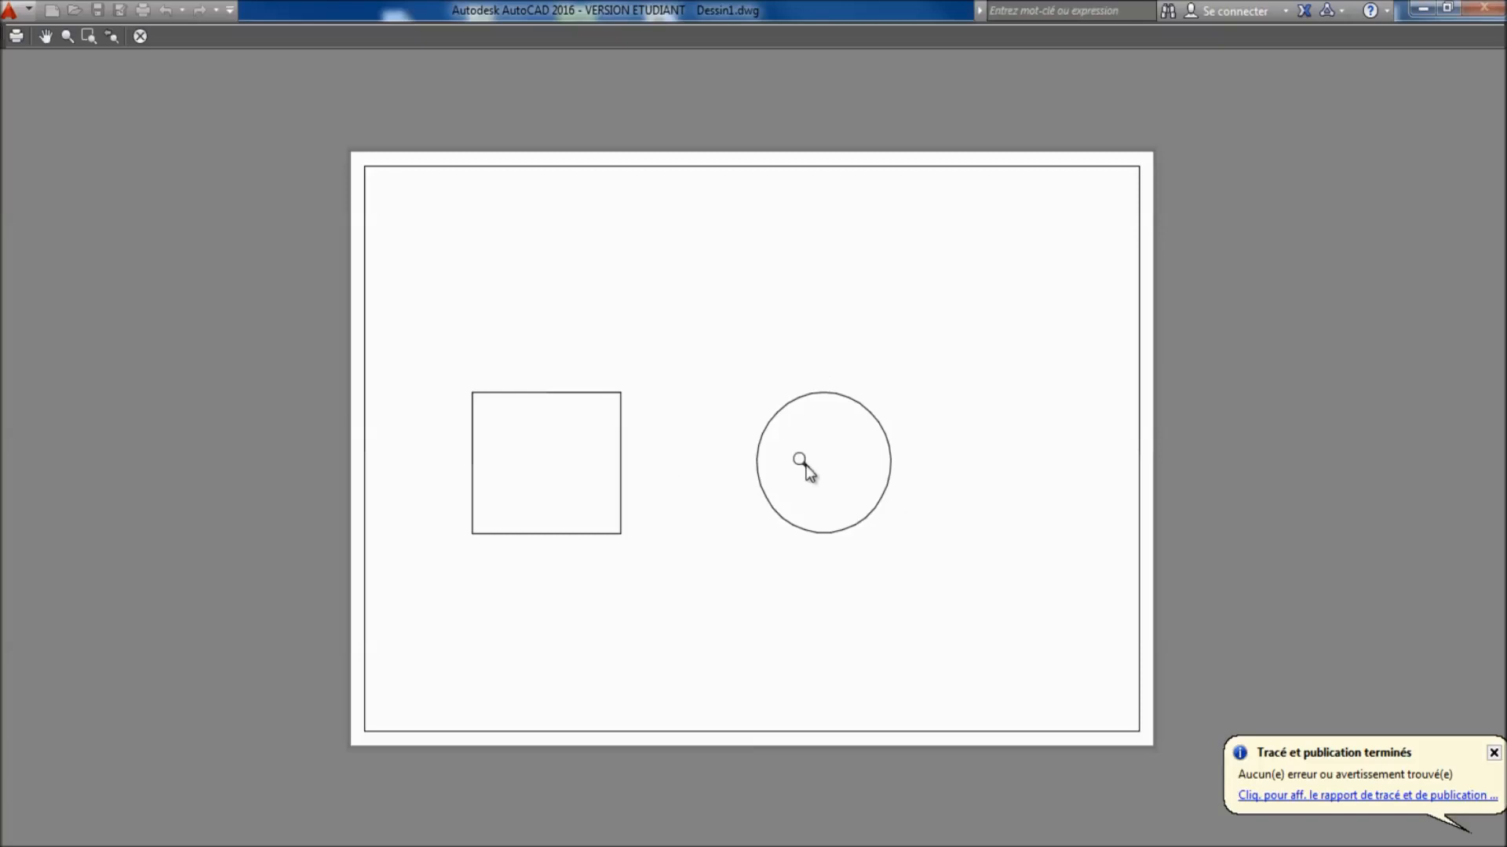
key("Escape")
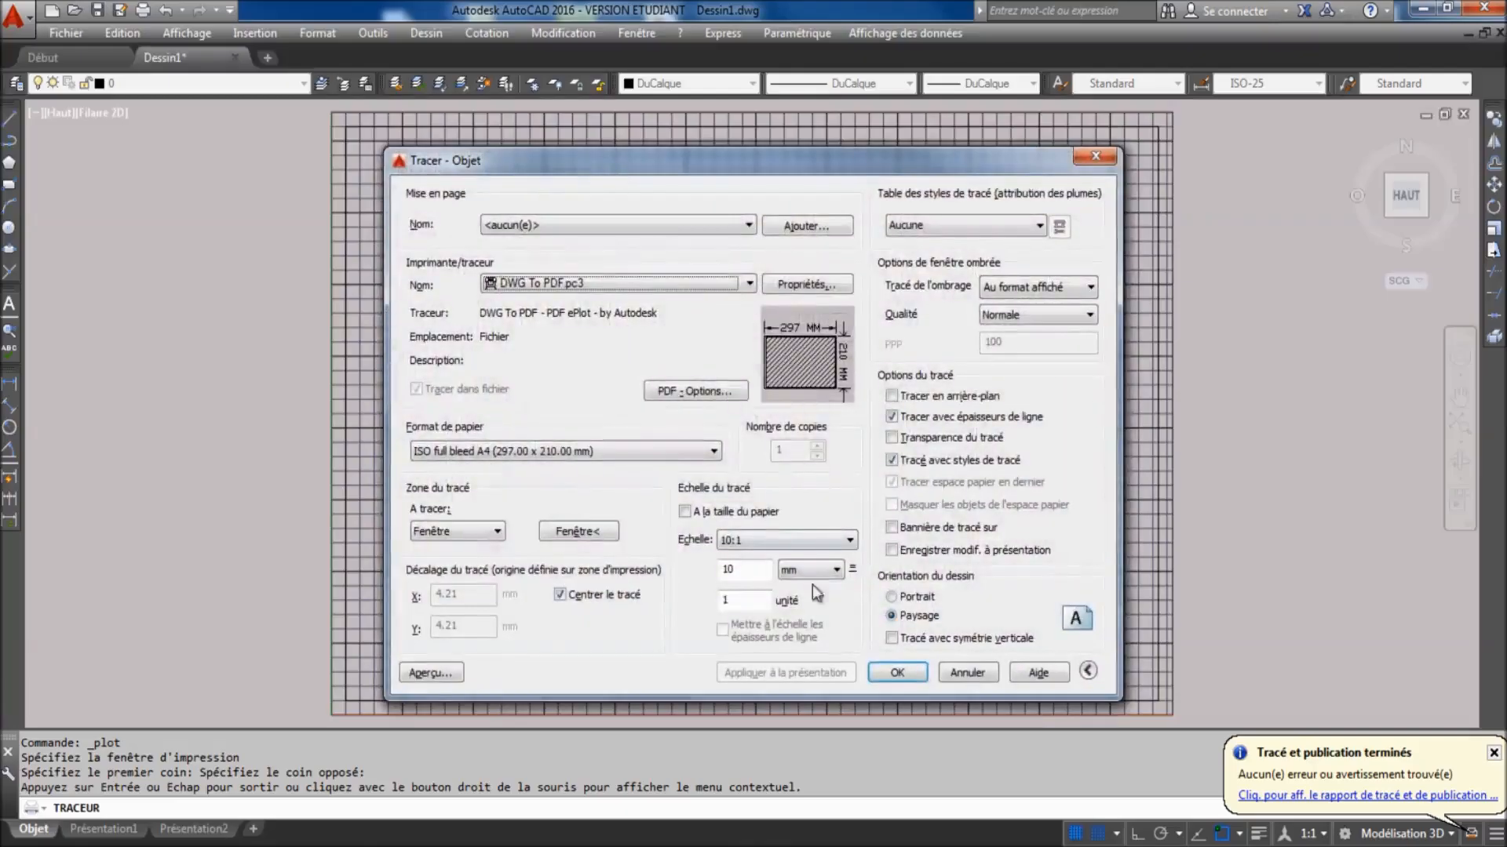
Start plotting the sheet to a PDF file
left_click(898, 672)
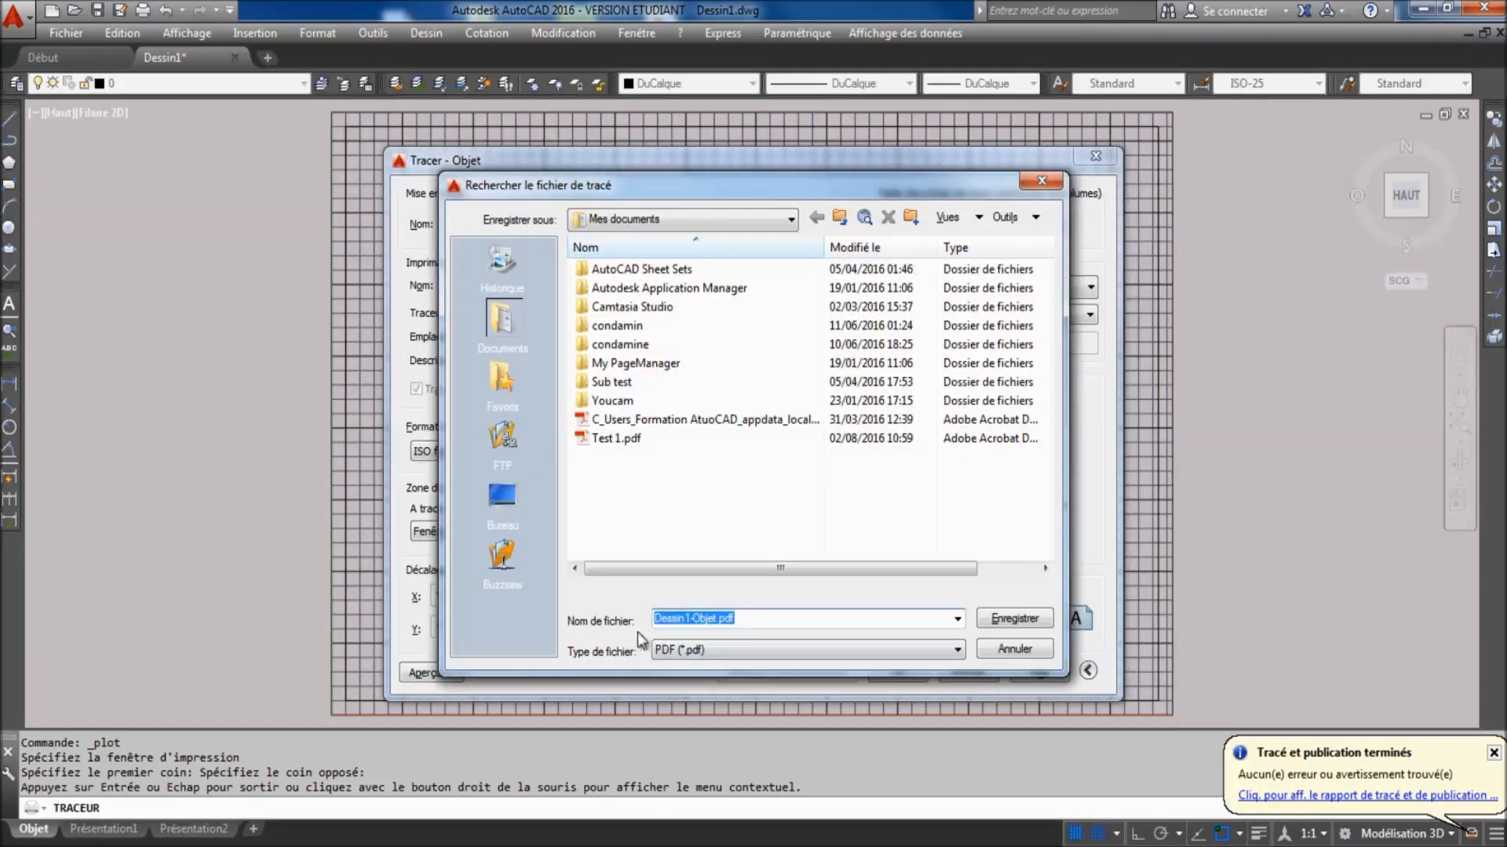